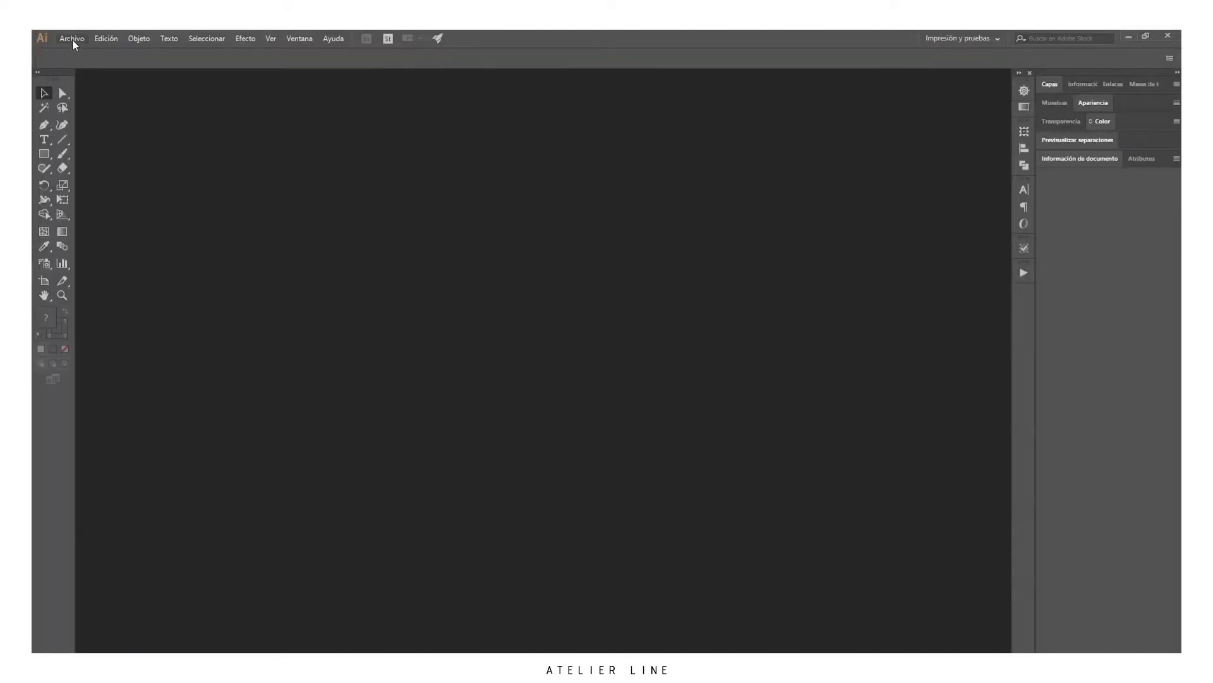
# Step: Create a new 1280 x 1280 px document with one artboard and RGB color mode
pyautogui.click(72, 39)
pyautogui.click(683, 274)
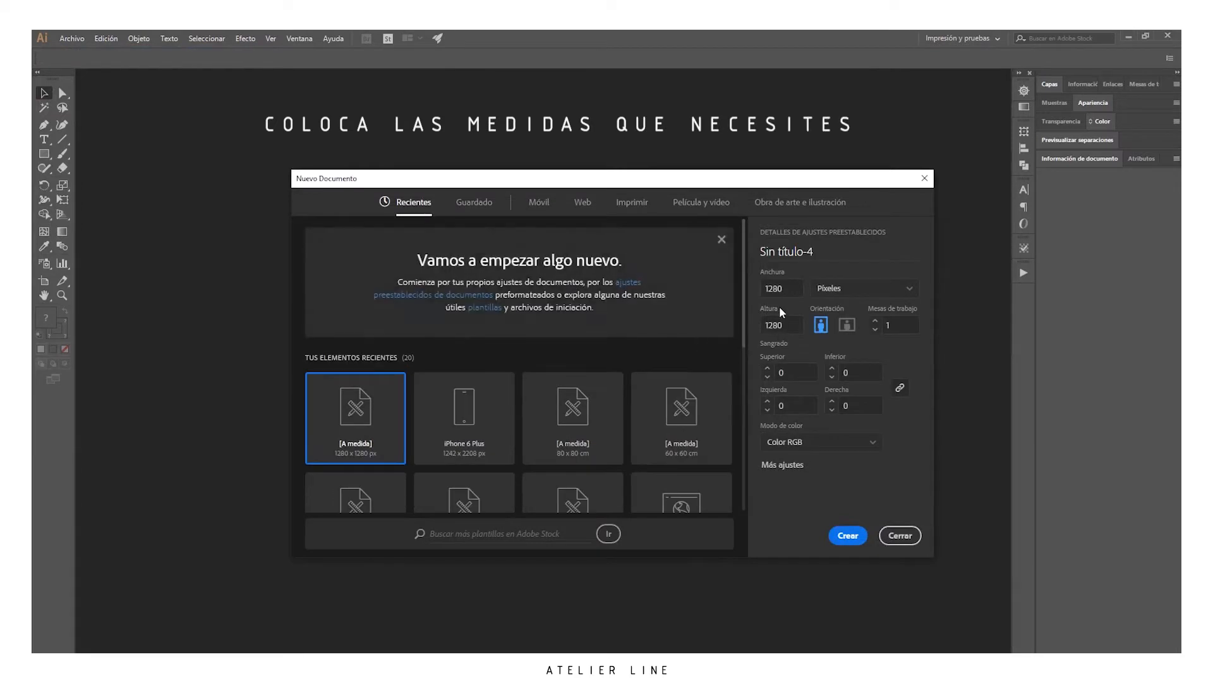
pyautogui.click(847, 443)
pyautogui.click(816, 463)
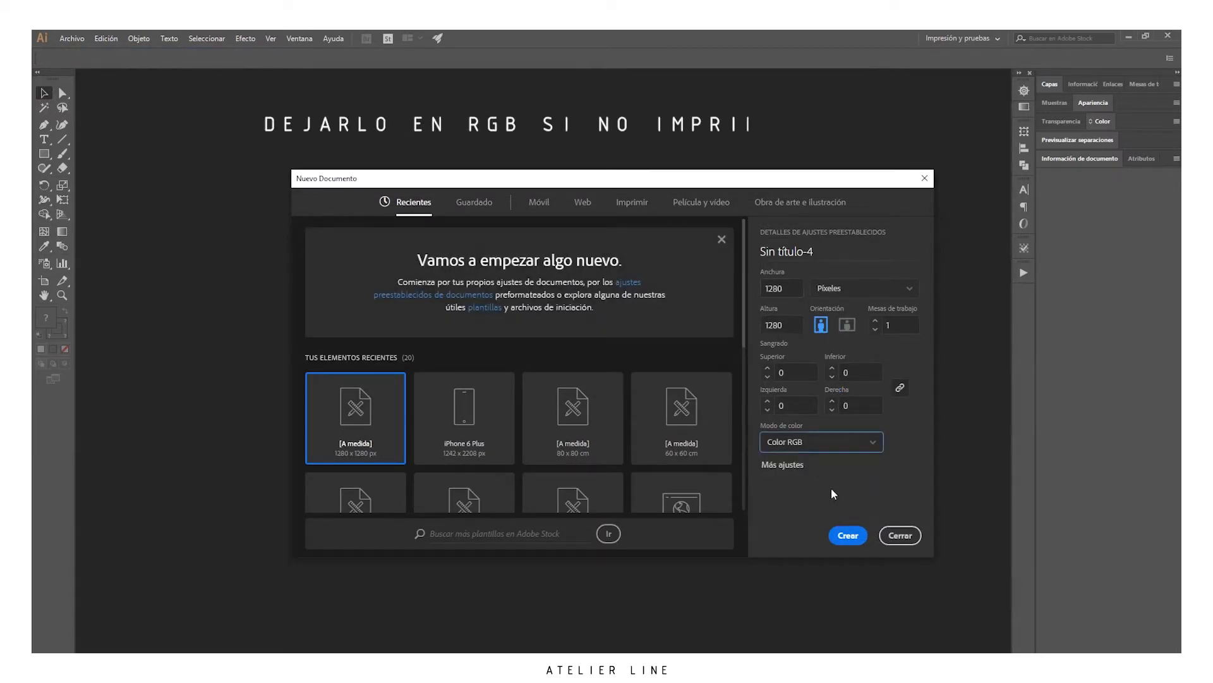
pyautogui.click(848, 536)
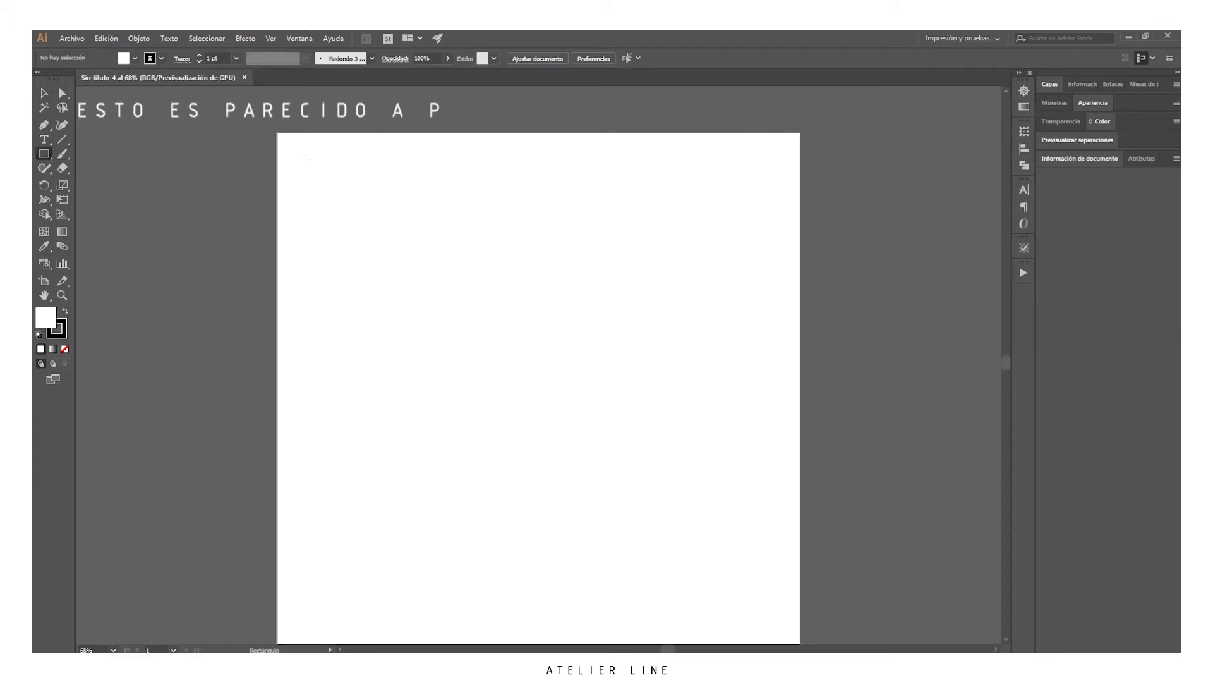
# Step: Draw a square of about 153 px near the artboard's upper-left corner with the Rectangle tool
pyautogui.click(1050, 85)
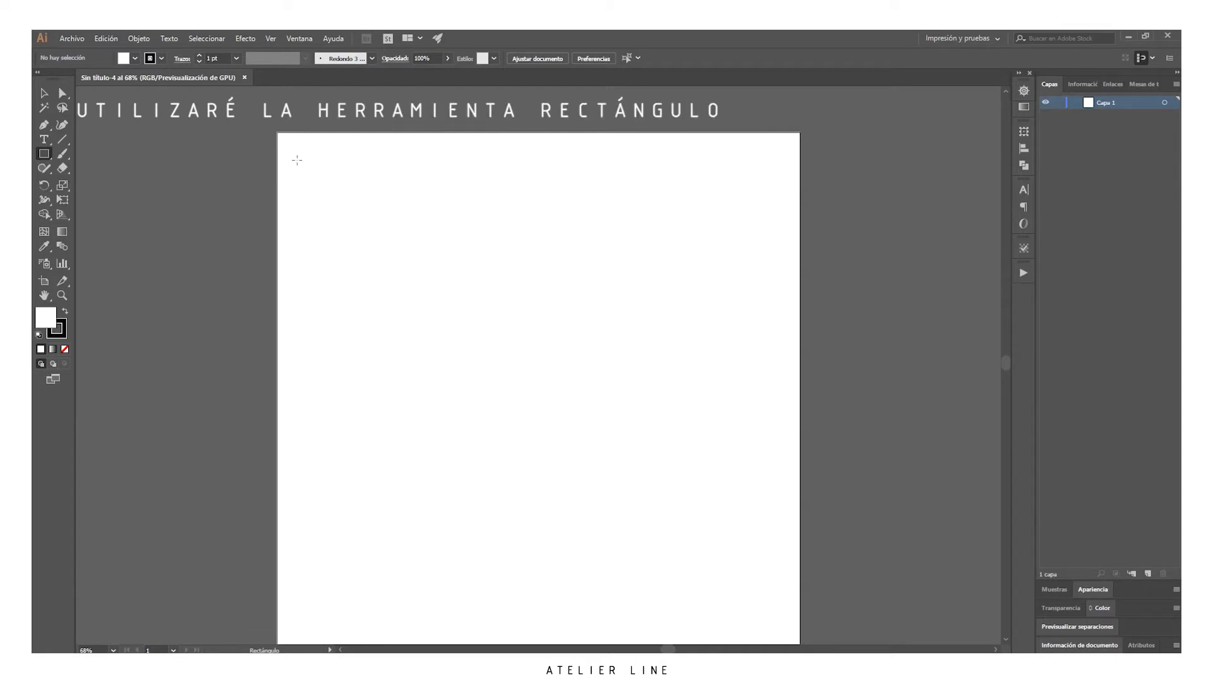
pyautogui.moveTo(296, 161); pyautogui.dragTo(359, 223)
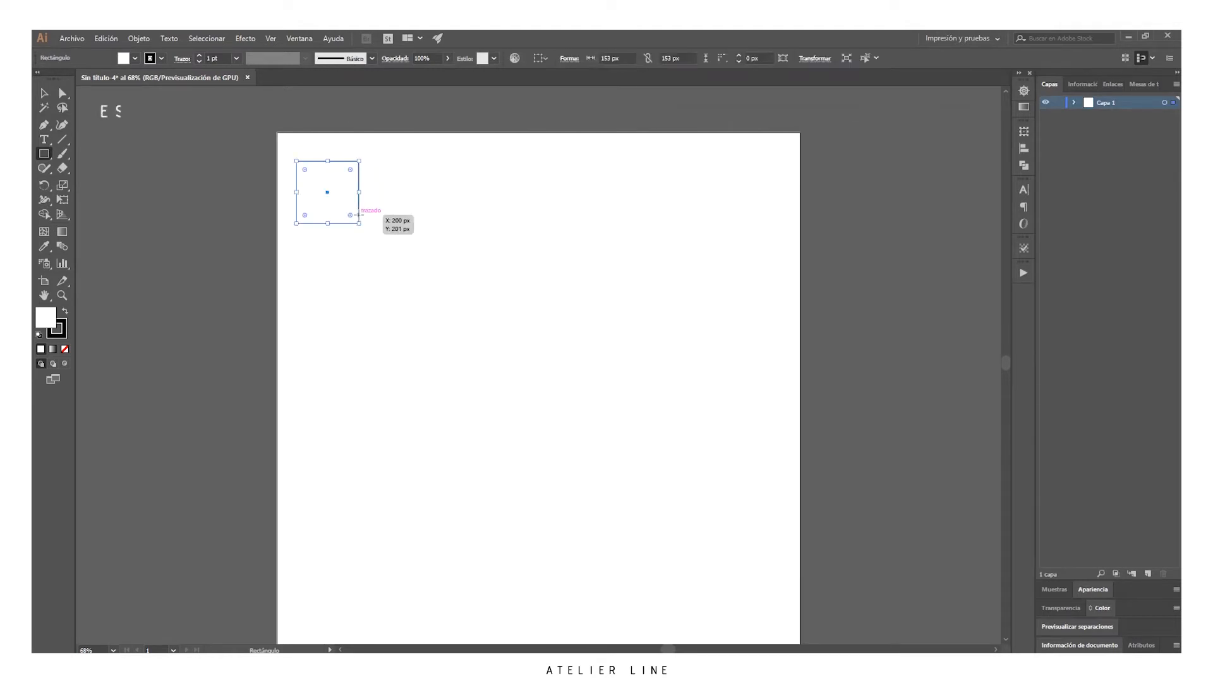
pyautogui.press('v')
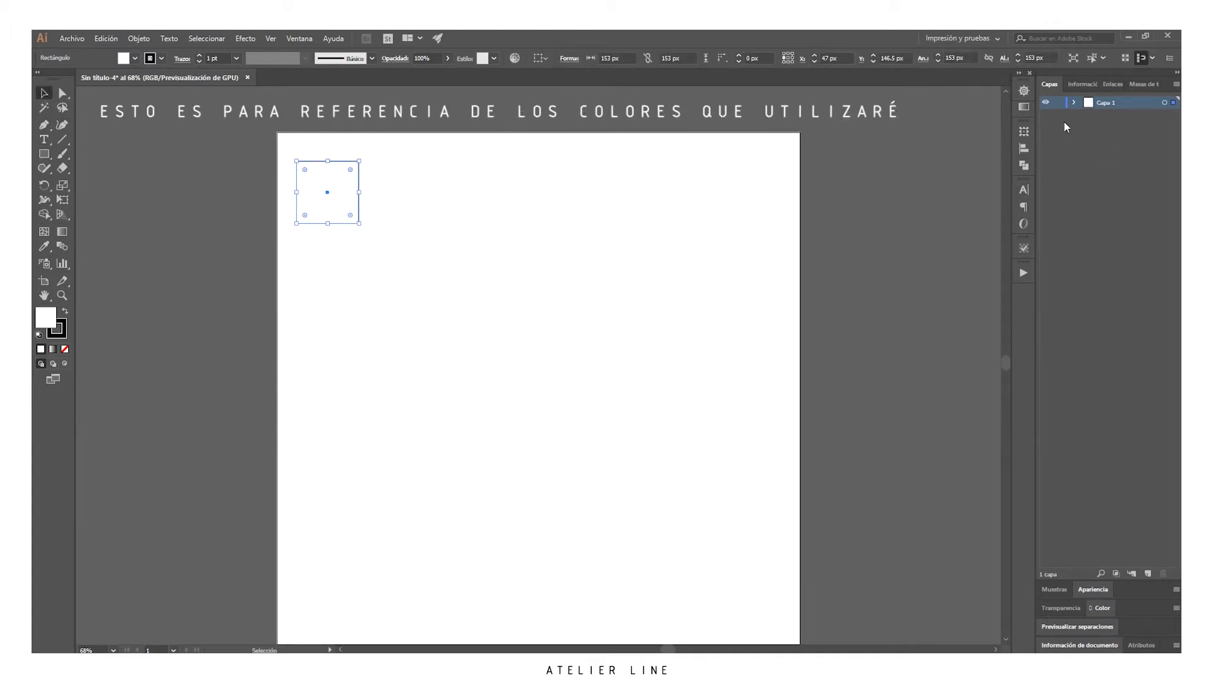
# Step: Expand the layer that holds the square and rename it PALETA DE COLORES
pyautogui.click(1074, 102)
pyautogui.doubleClick(1110, 102)
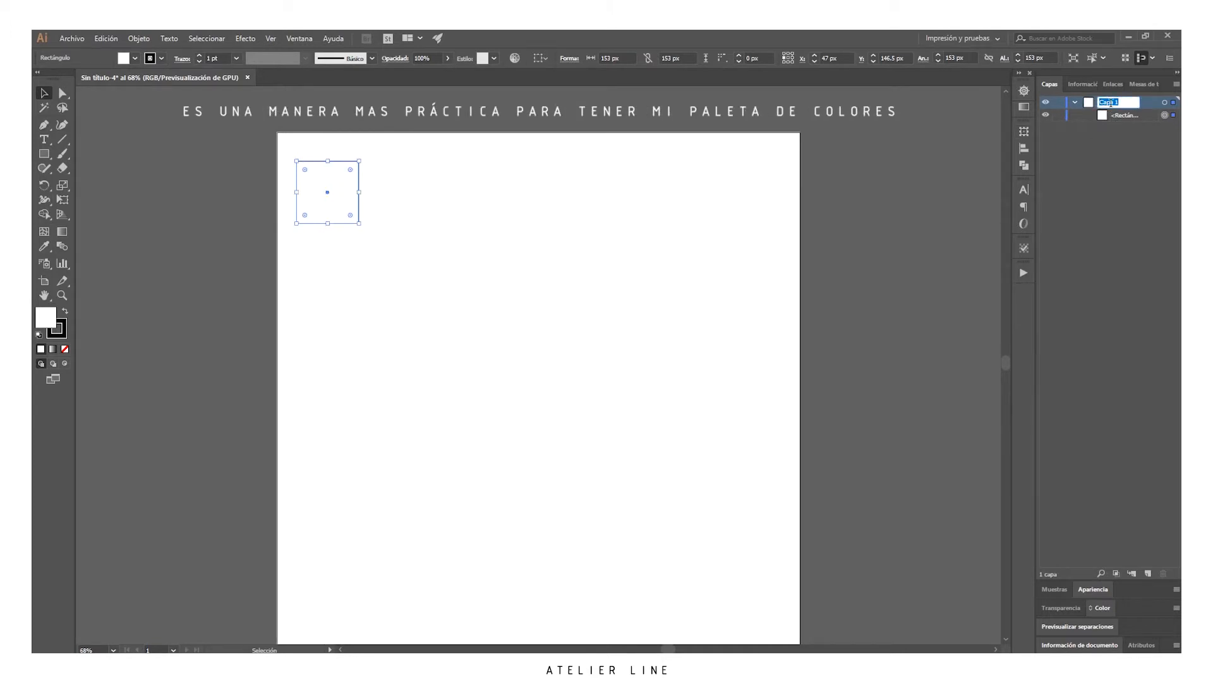
pyautogui.write('PALETA DE COLORES')
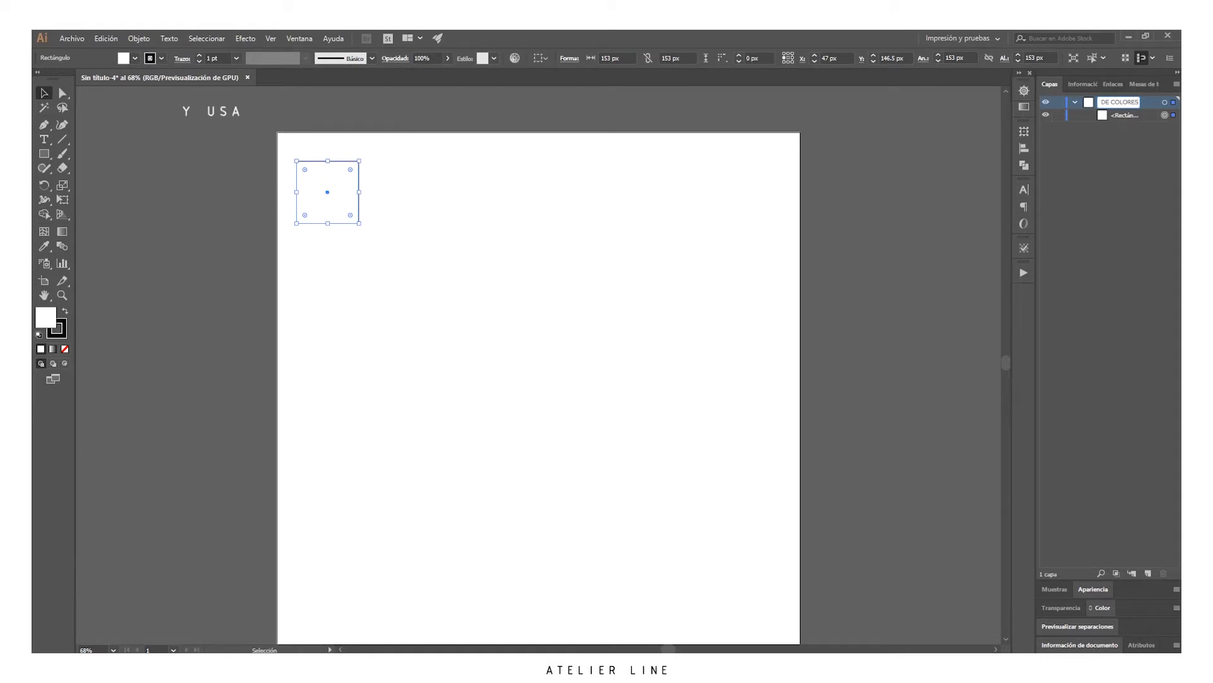
pyautogui.press('Return')
pyautogui.click(925, 187)
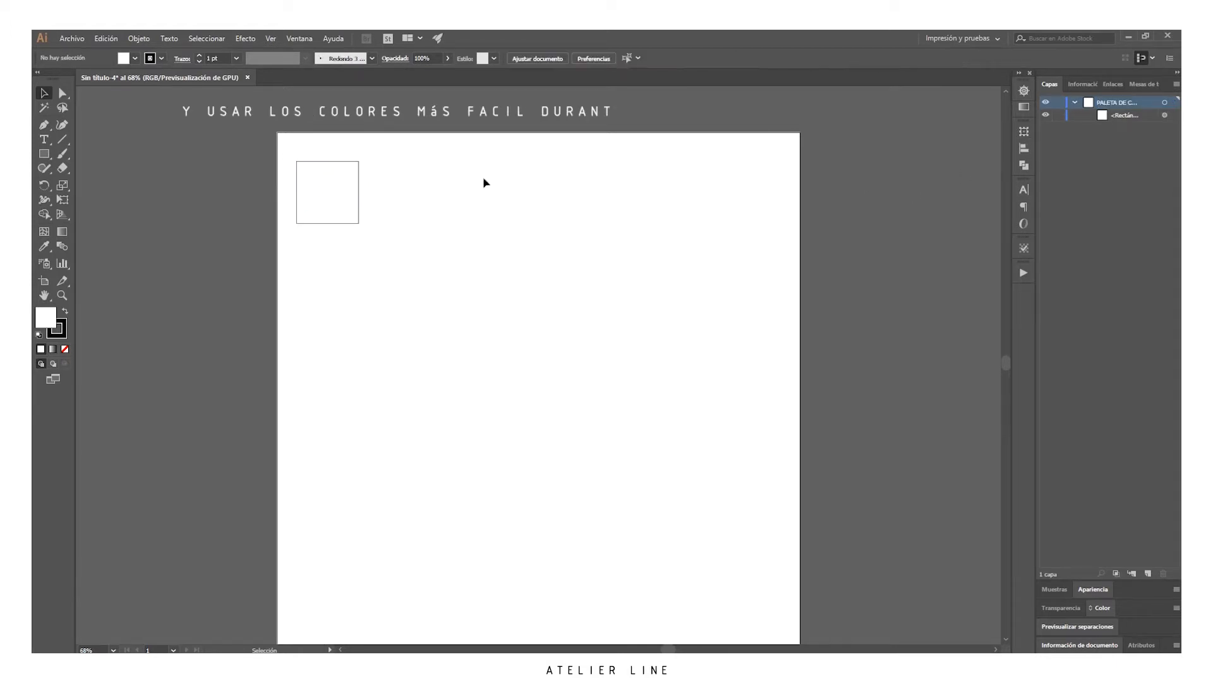
# Step: Duplicate the square and arrange the copies into an evenly spaced row of five along the artboard's upper edge
pyautogui.click(333, 182)
pyautogui.hotkey('ctrl', 'v')
pyautogui.moveTo(333, 174); pyautogui.dragTo(340, 185)
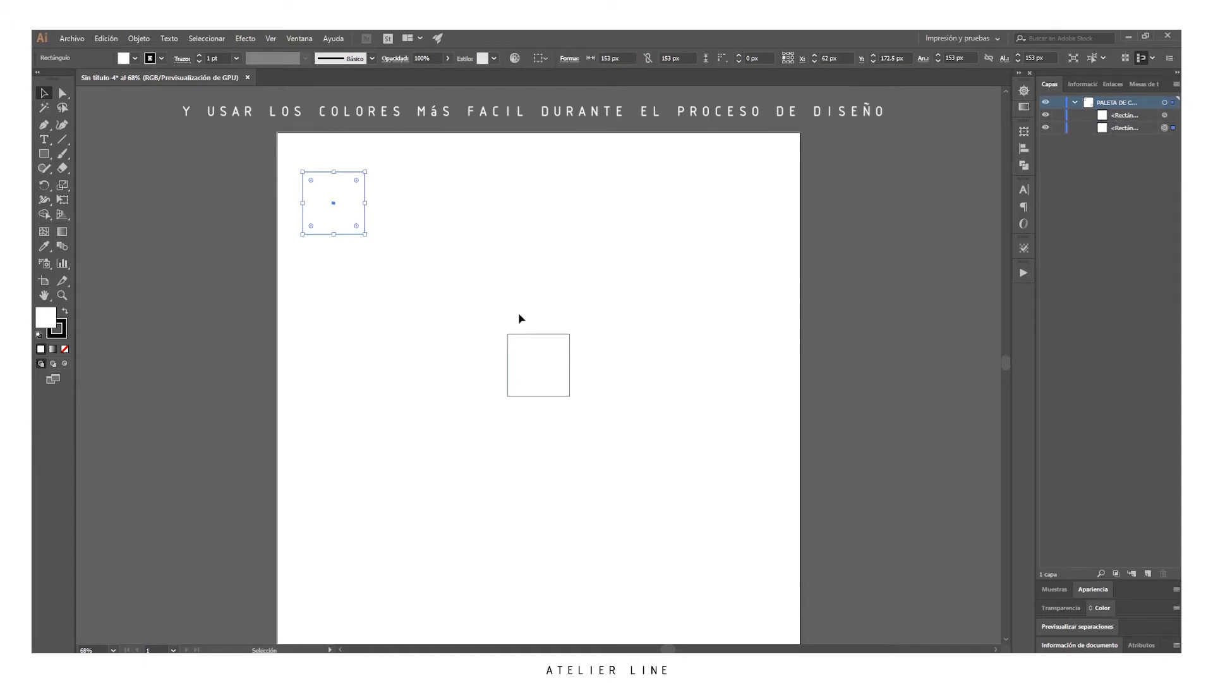
pyautogui.moveTo(537, 372); pyautogui.dragTo(384, 190)
pyautogui.moveTo(400, 204); pyautogui.dragTo(417, 223)
pyautogui.hotkey('ctrl', 'v')
pyautogui.moveTo(555, 389); pyautogui.dragTo(561, 215)
pyautogui.hotkey('ctrl', 'v')
pyautogui.hotkey('ctrl', 'v')
pyautogui.moveTo(543, 361); pyautogui.dragTo(623, 203)
pyautogui.hotkey('ctrl', 'z')
# Step: Give all five squares a solid black fill and no stroke
pyautogui.click(179, 152)
pyautogui.hotkey('ctrl', 'a')
pyautogui.click(134, 58)
pyautogui.click(65, 349)
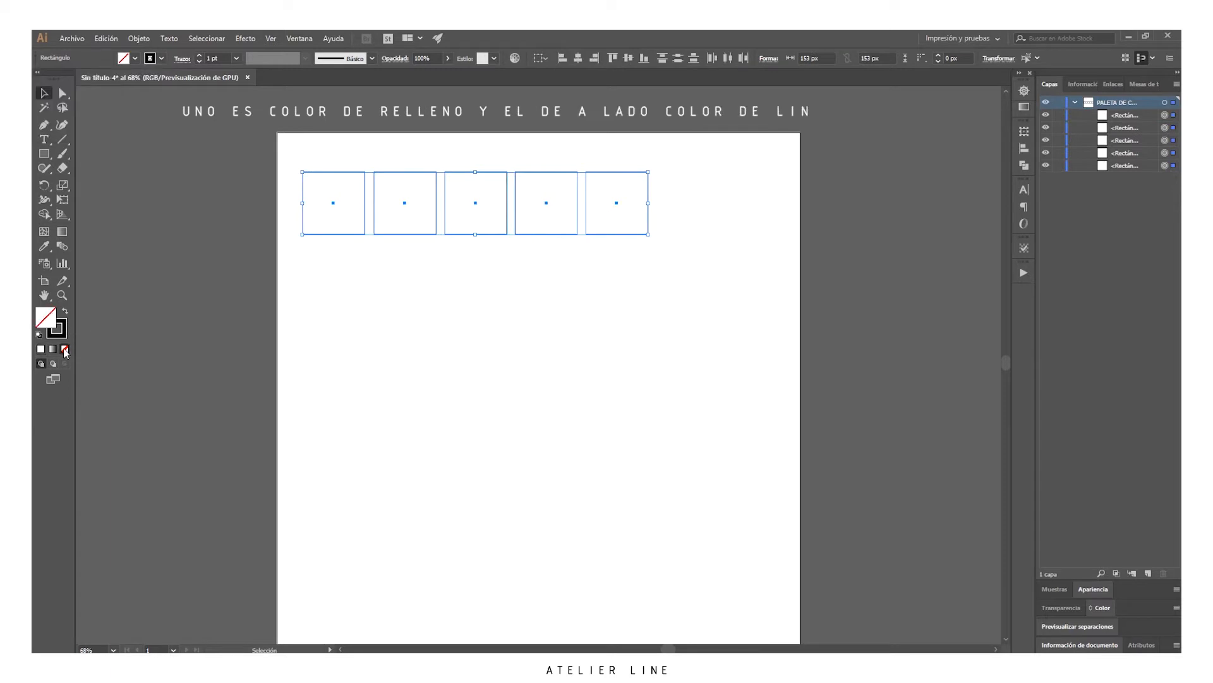
pyautogui.click(65, 310)
pyautogui.click(167, 272)
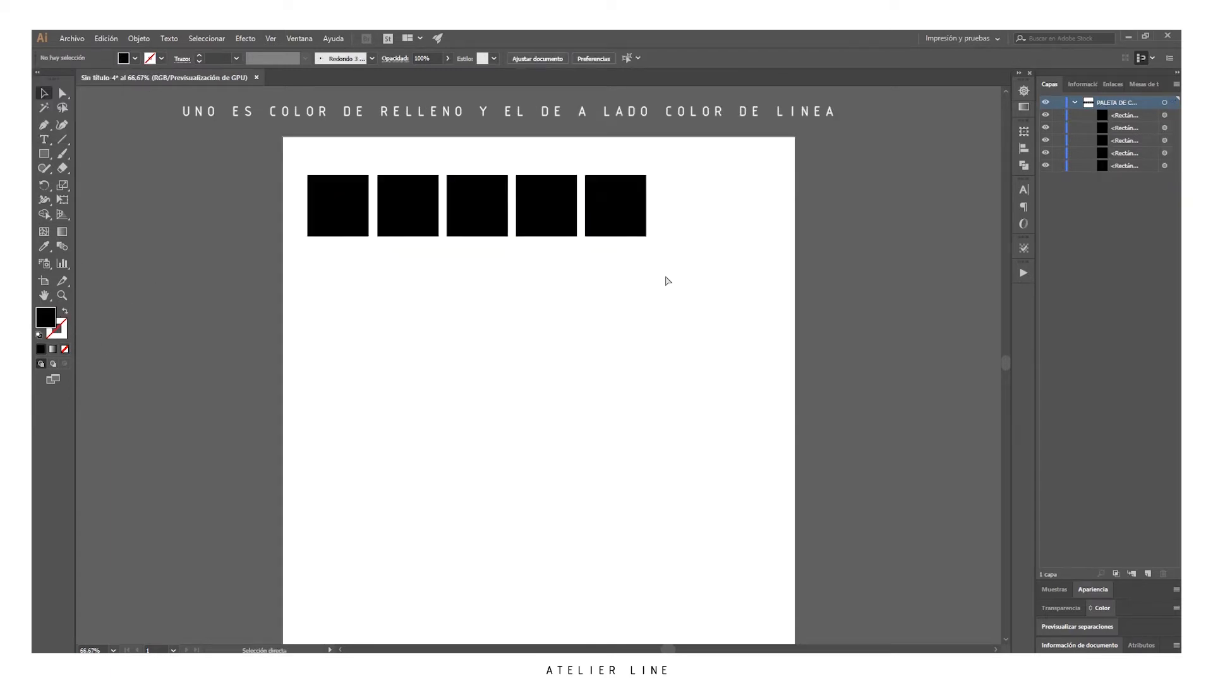
# Step: Copy the light orange from Color Leap's 1940 palette and paste its hex code as the fill color in Illustrator
pyautogui.hotkey('ctrl', '-')
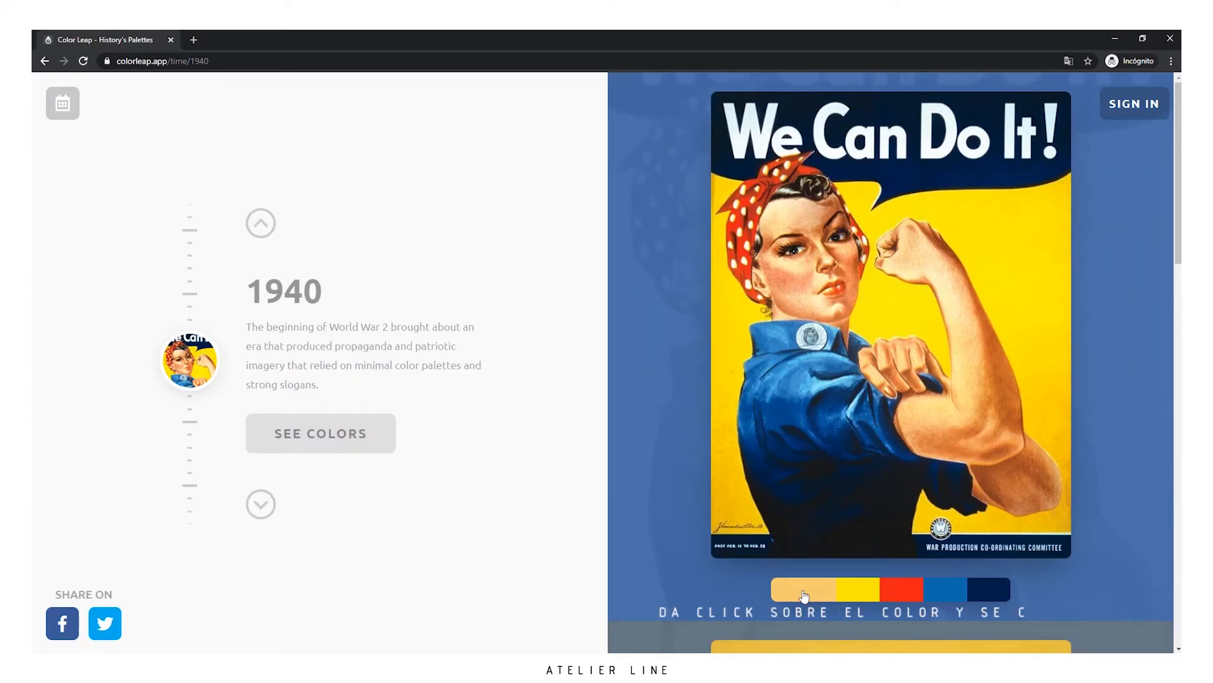
pyautogui.click(804, 595)
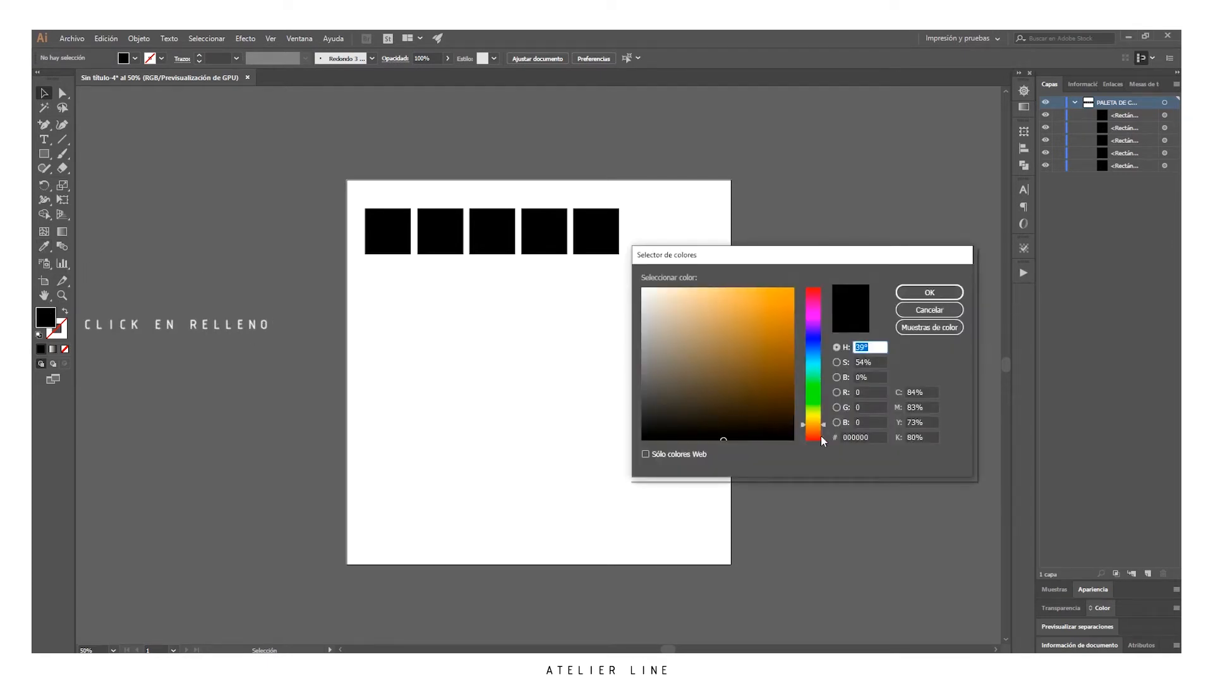
pyautogui.click(872, 437)
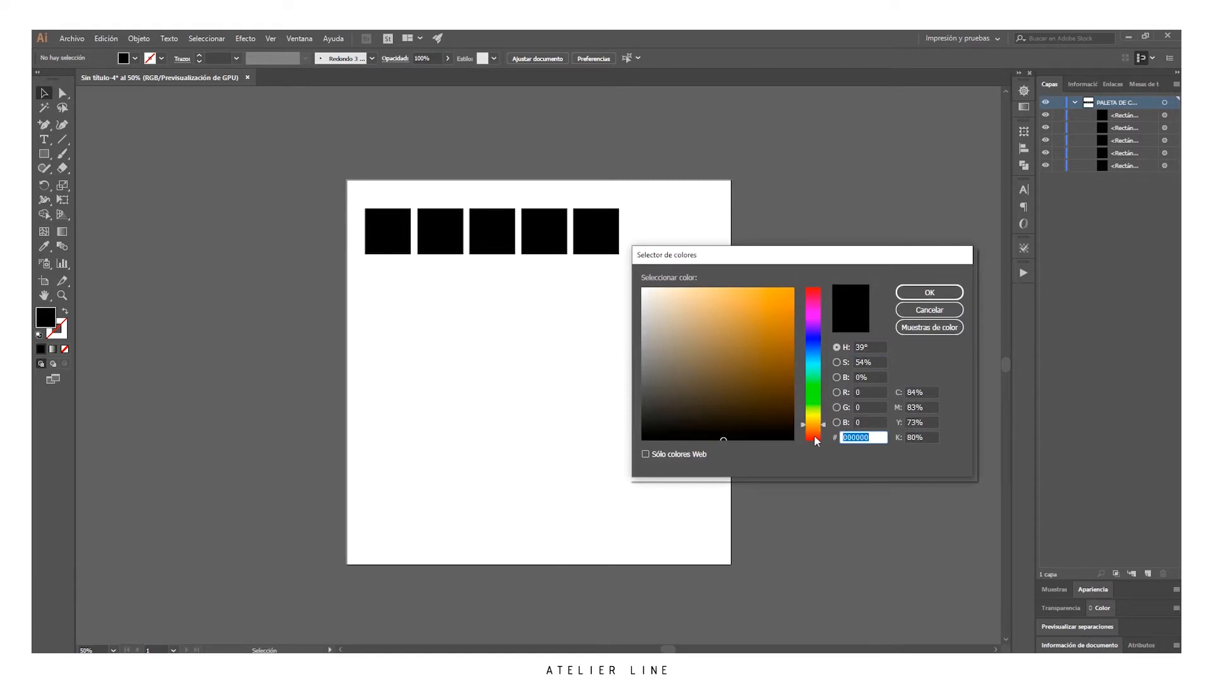
pyautogui.click(919, 294)
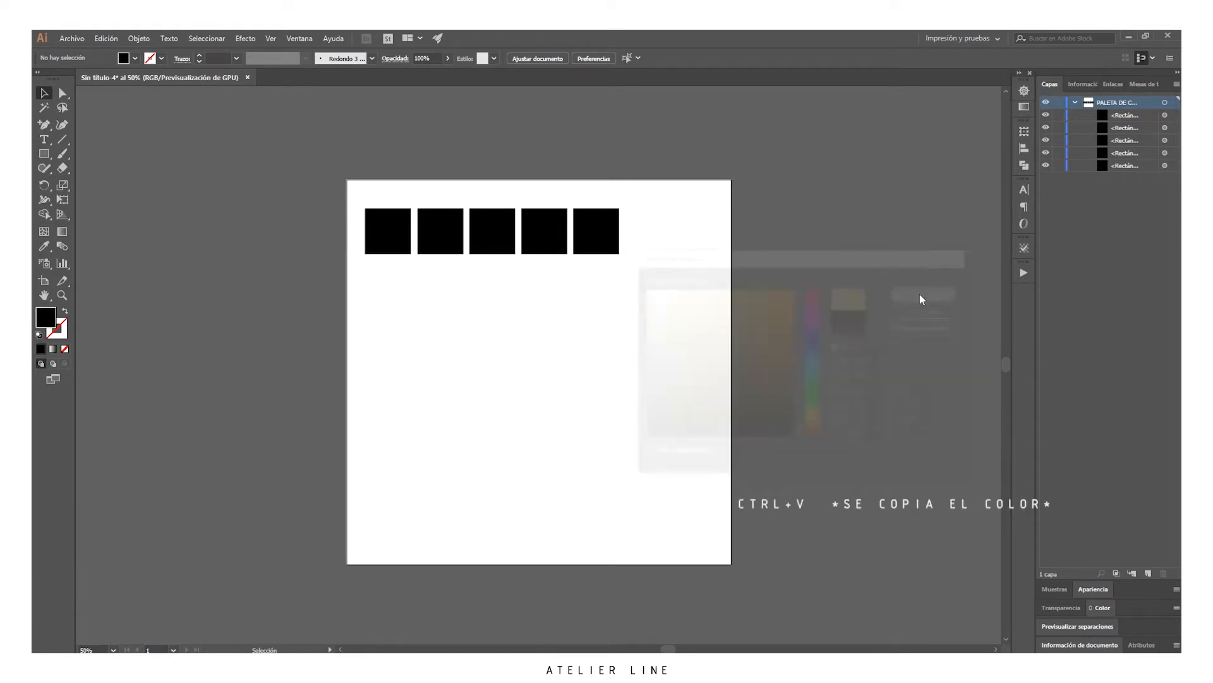
# Step: Save the light orange fill as a new RGB swatch named R=246 G=201 B=112
pyautogui.hotkey('ctrl', '1')
pyautogui.press('i')
pyautogui.click(134, 58)
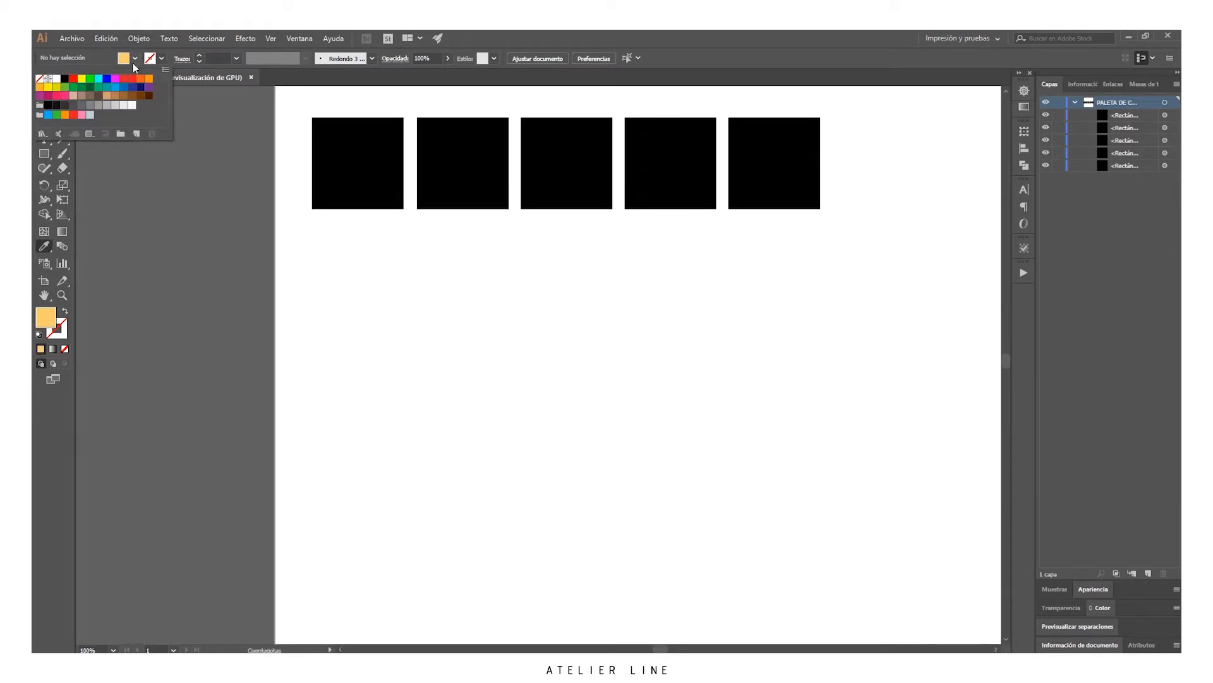
pyautogui.click(137, 134)
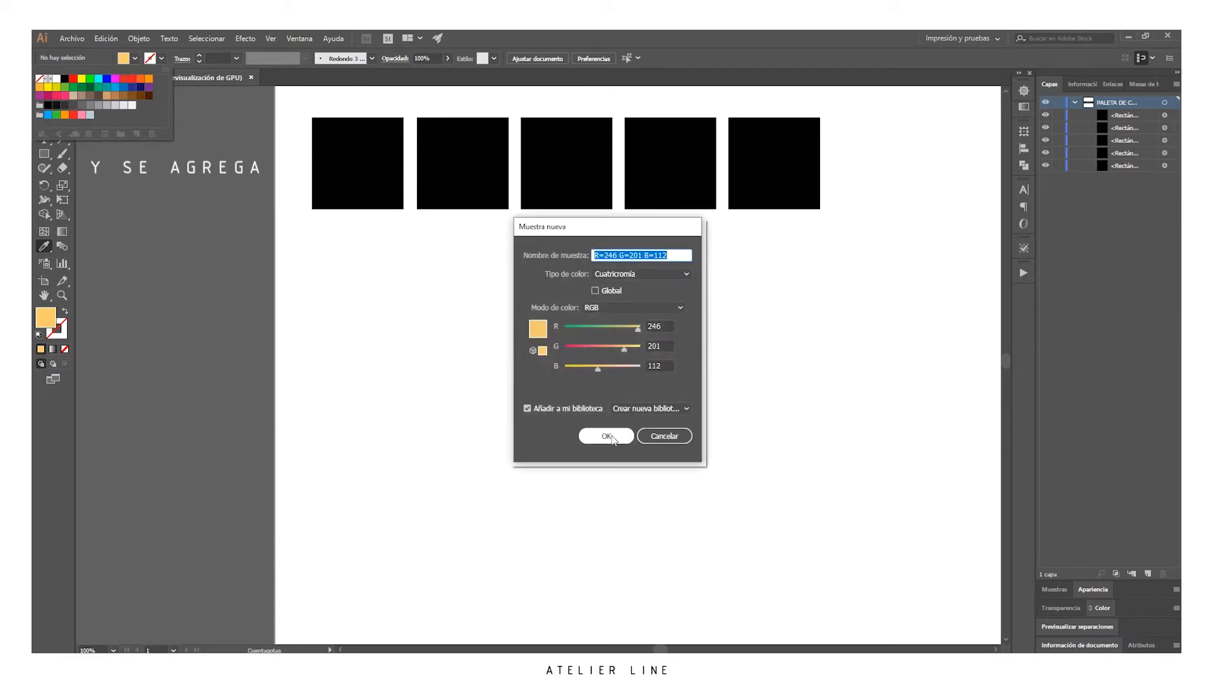
pyautogui.click(610, 436)
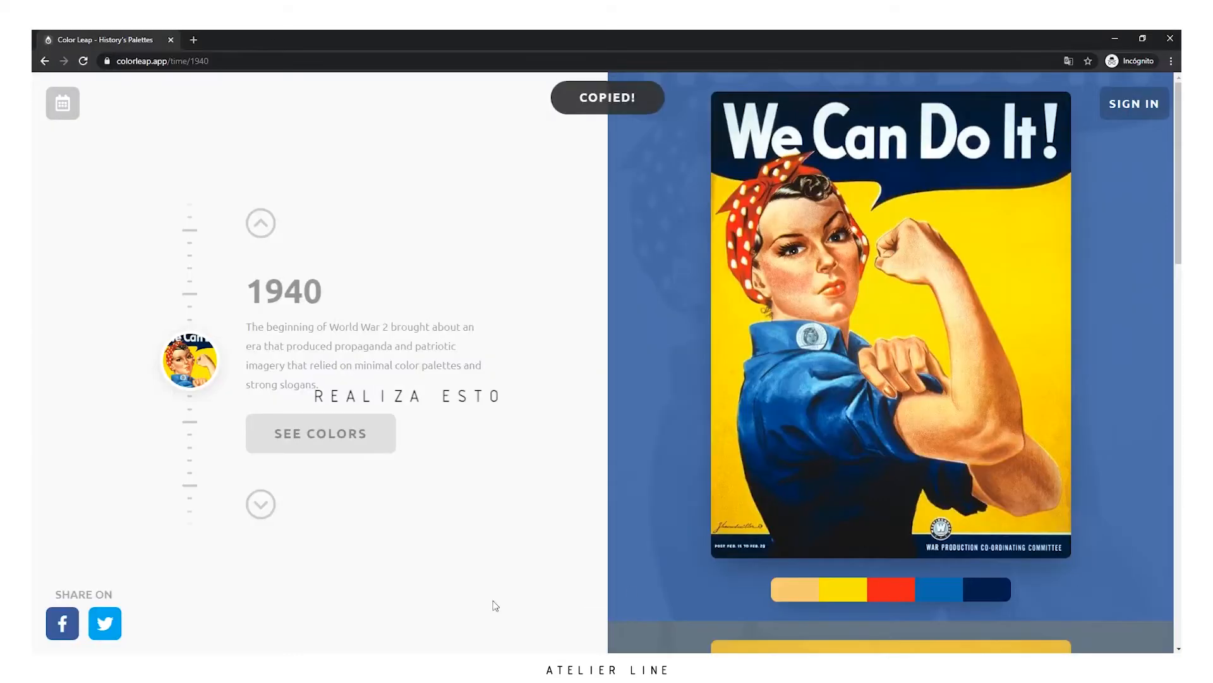
# Step: Add the remaining 1940 palette colors (yellow, red, blue and navy R=3 G=30 B=75) as new swatches
pyautogui.press('Escape')
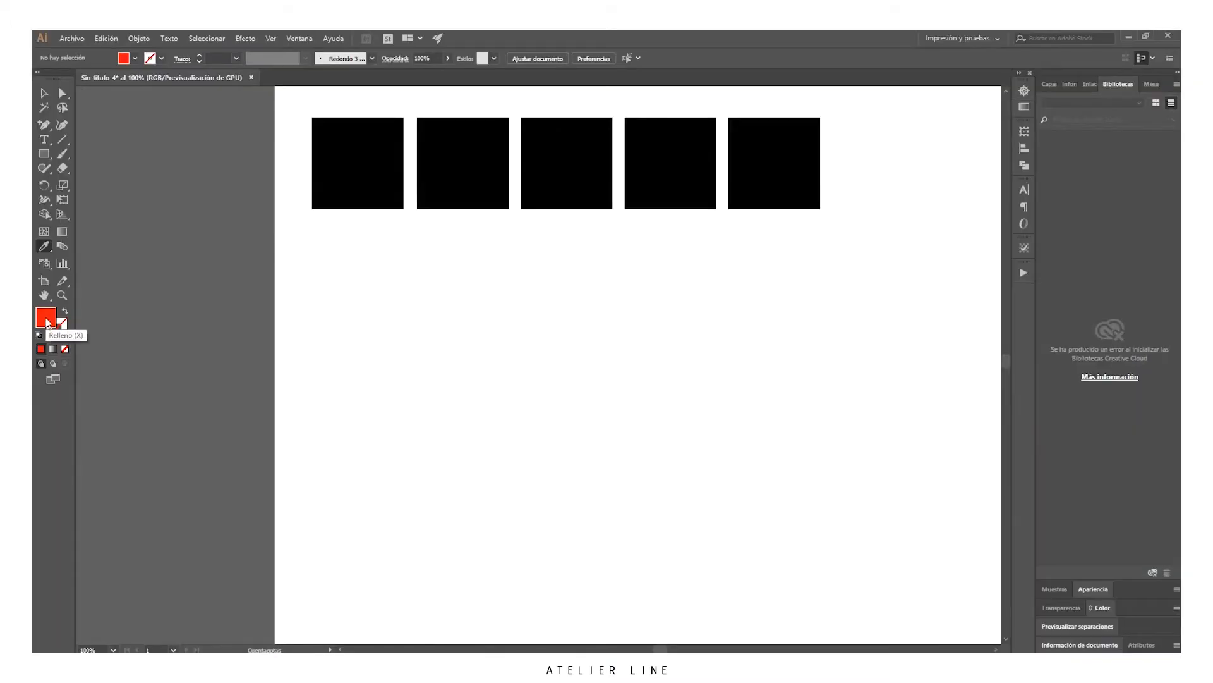
pyautogui.doubleClick(46, 321)
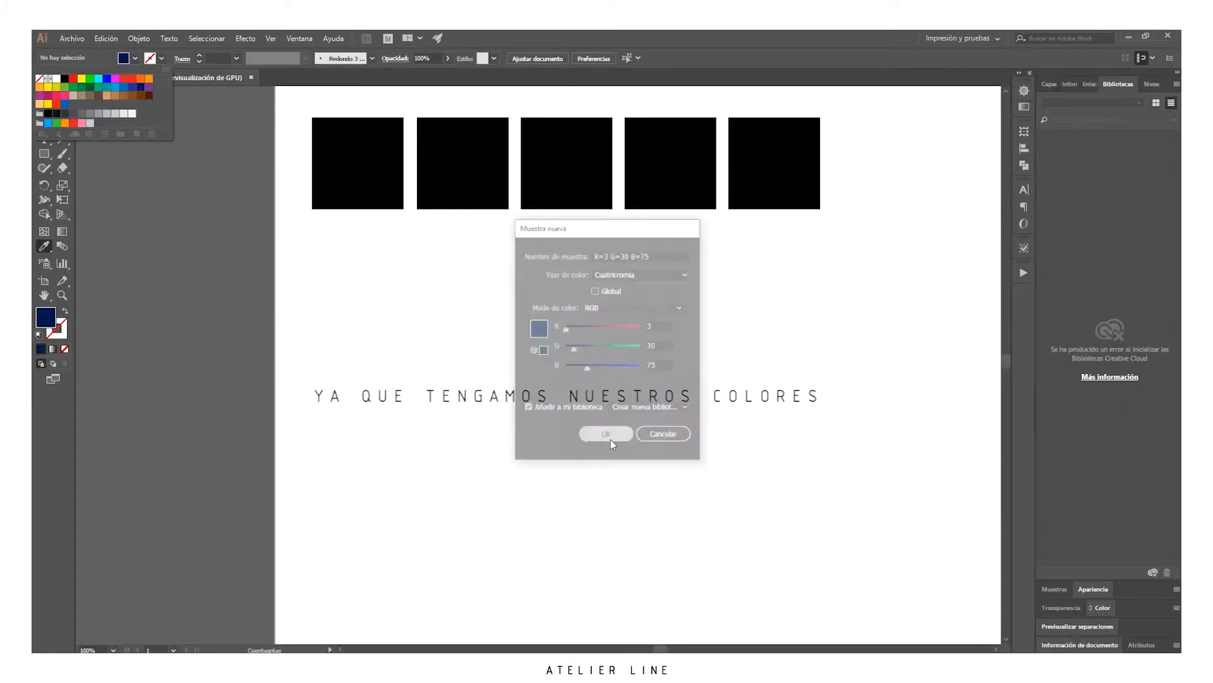
pyautogui.click(608, 435)
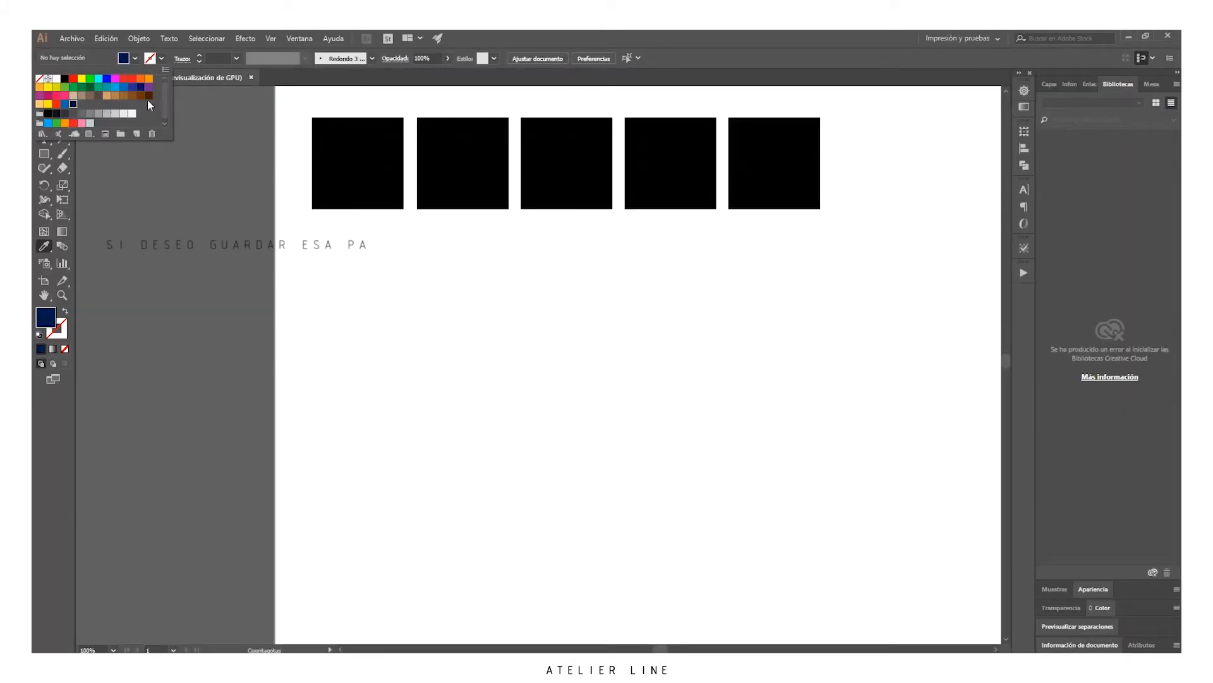
# Step: Delete the preset swatches from white through dark brown, leaving the added palette colors and the color groups
pyautogui.click(56, 78)
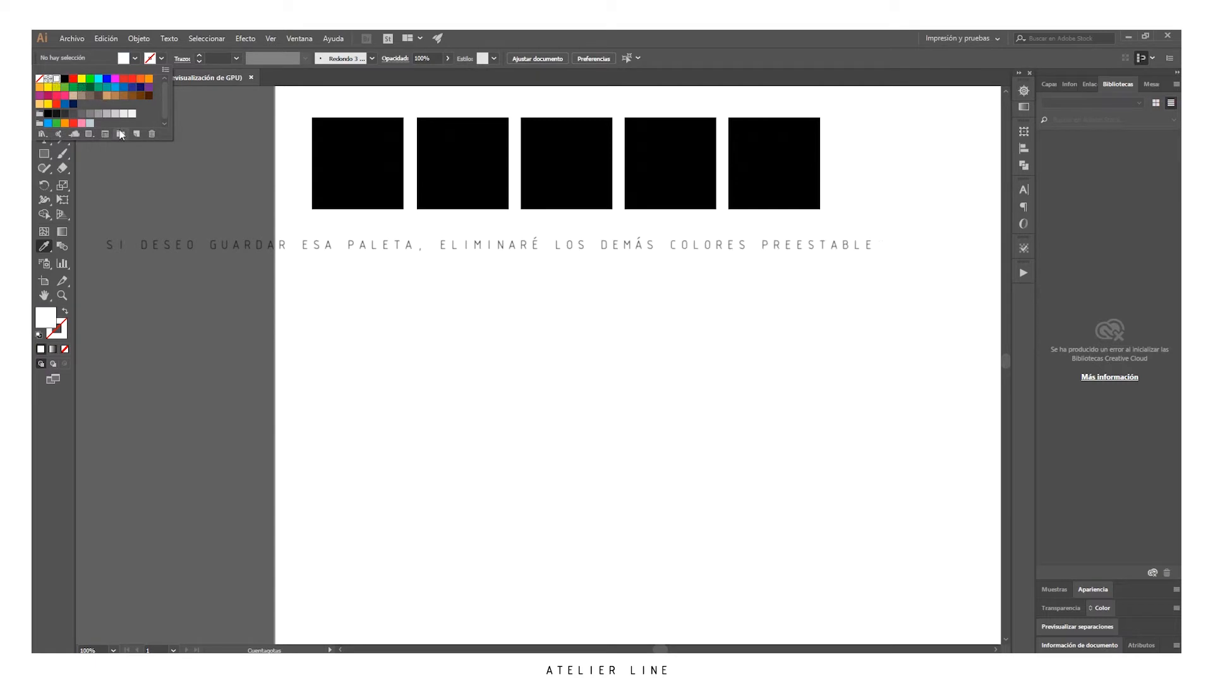
pyautogui.keyDown('shift'); pyautogui.click(149, 96); pyautogui.keyUp('shift')
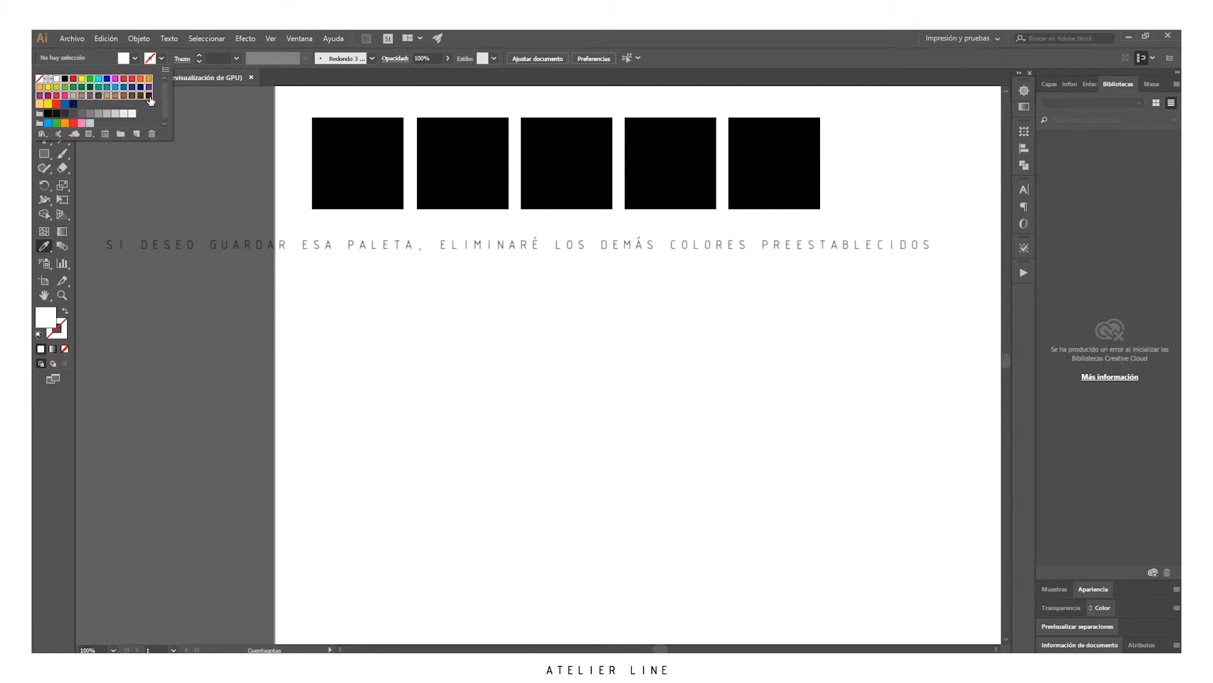
pyautogui.click(151, 134)
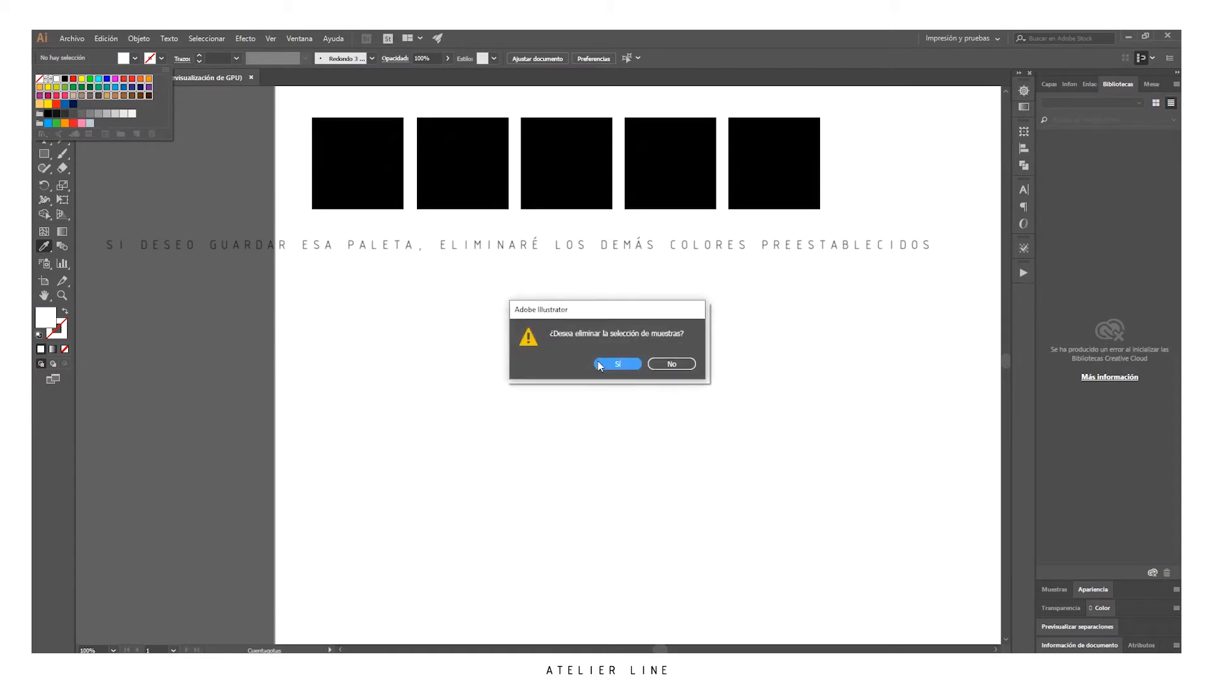
pyautogui.click(617, 365)
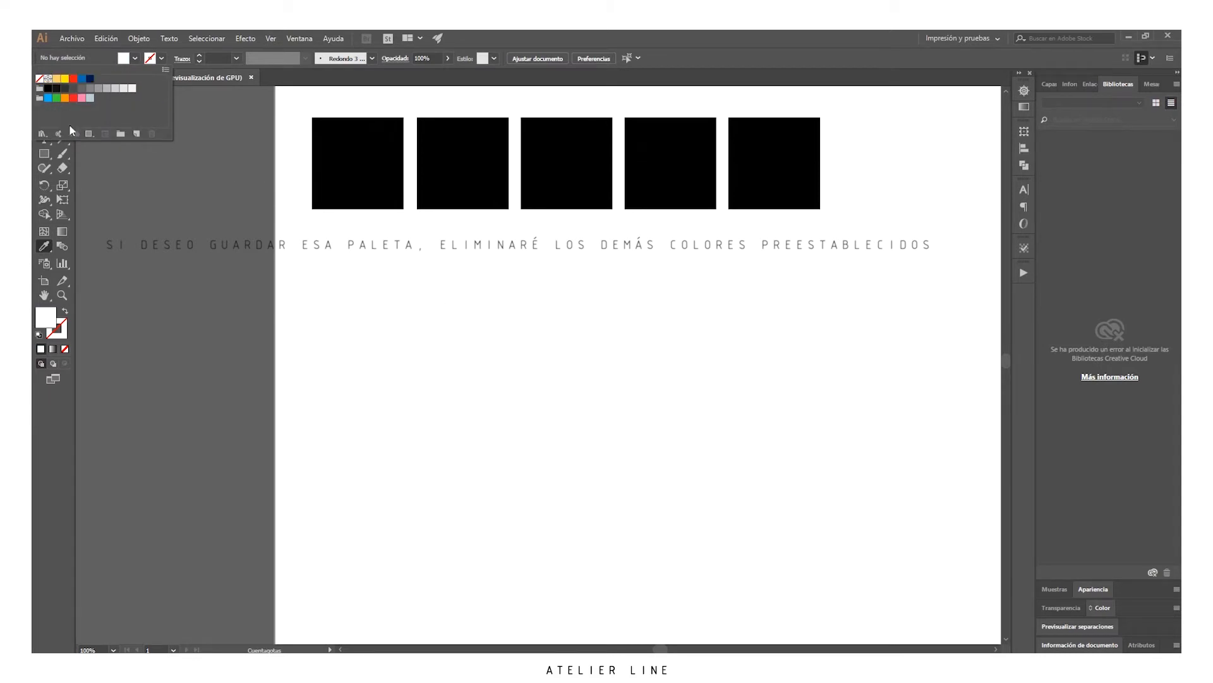
# Step: Select the five palette swatches and save the swatches as a library file named PALETA_WE CAN DO IT
pyautogui.click(39, 89)
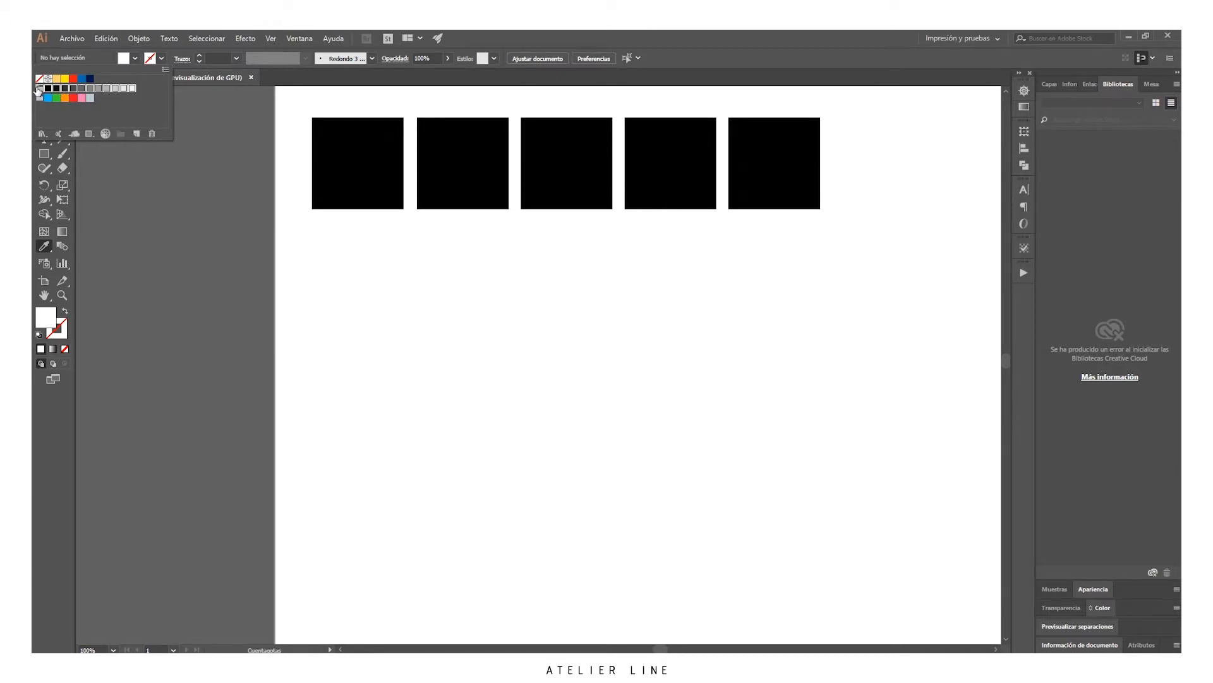
pyautogui.click(118, 107)
pyautogui.click(56, 80)
pyautogui.click(43, 133)
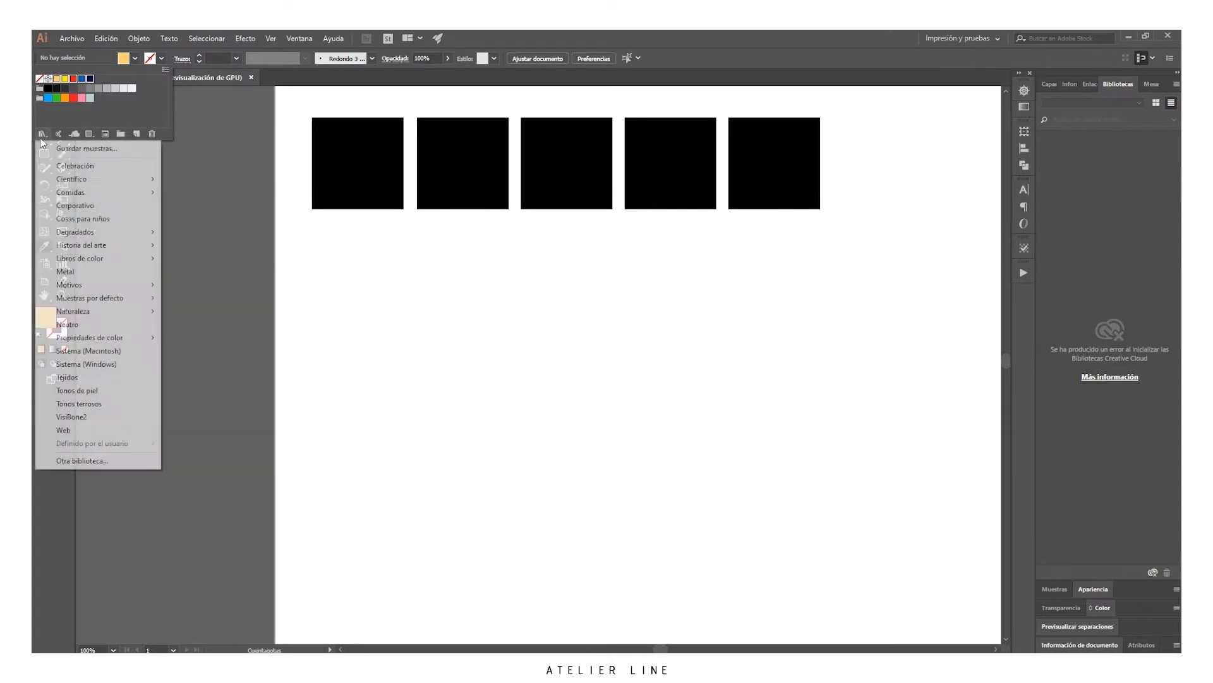
pyautogui.click(75, 150)
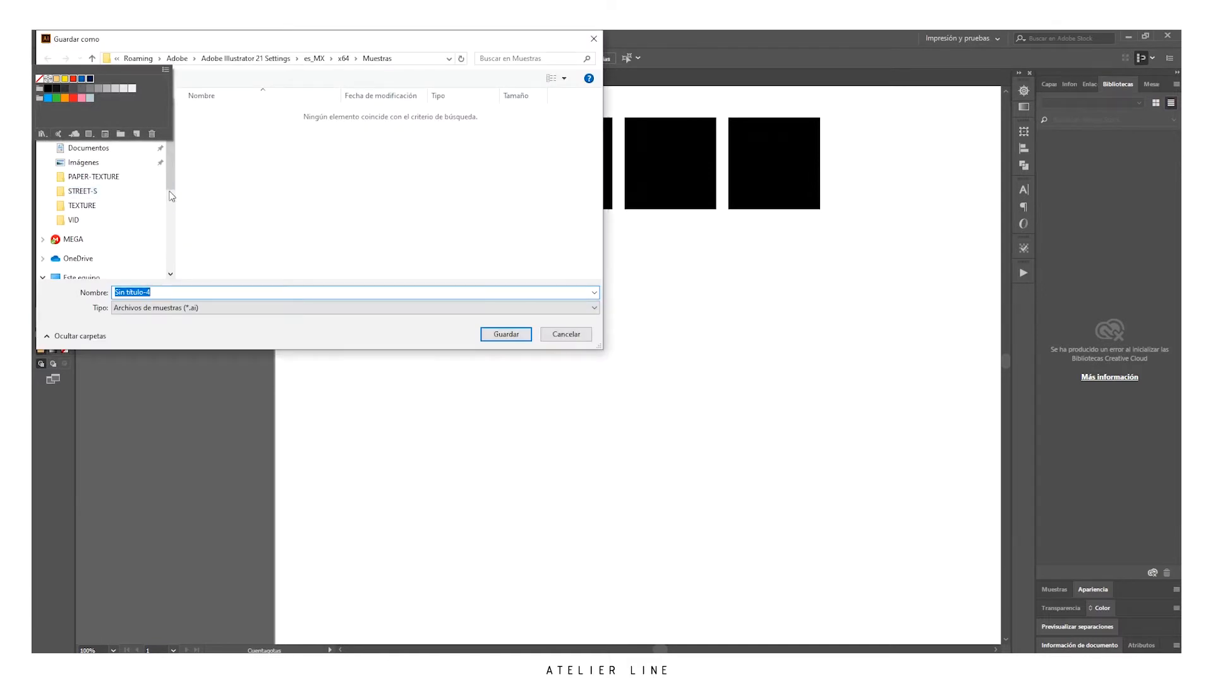
pyautogui.write('PALETA_WE CAN DO IT')
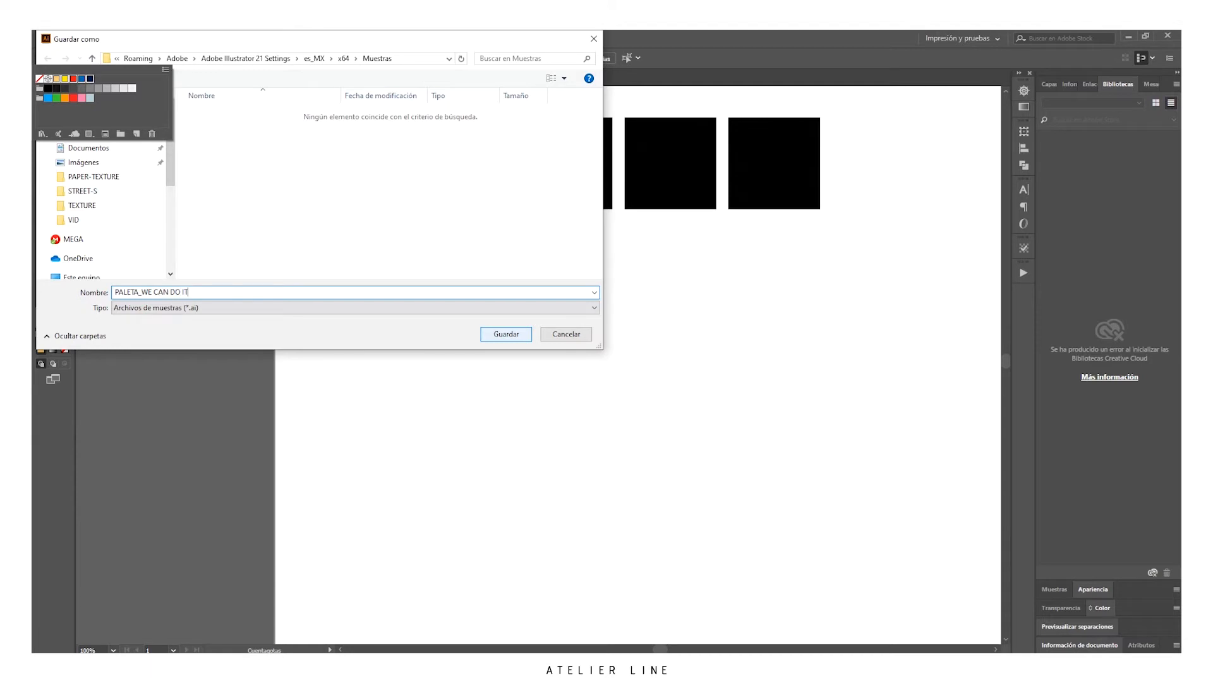
pyautogui.click(524, 336)
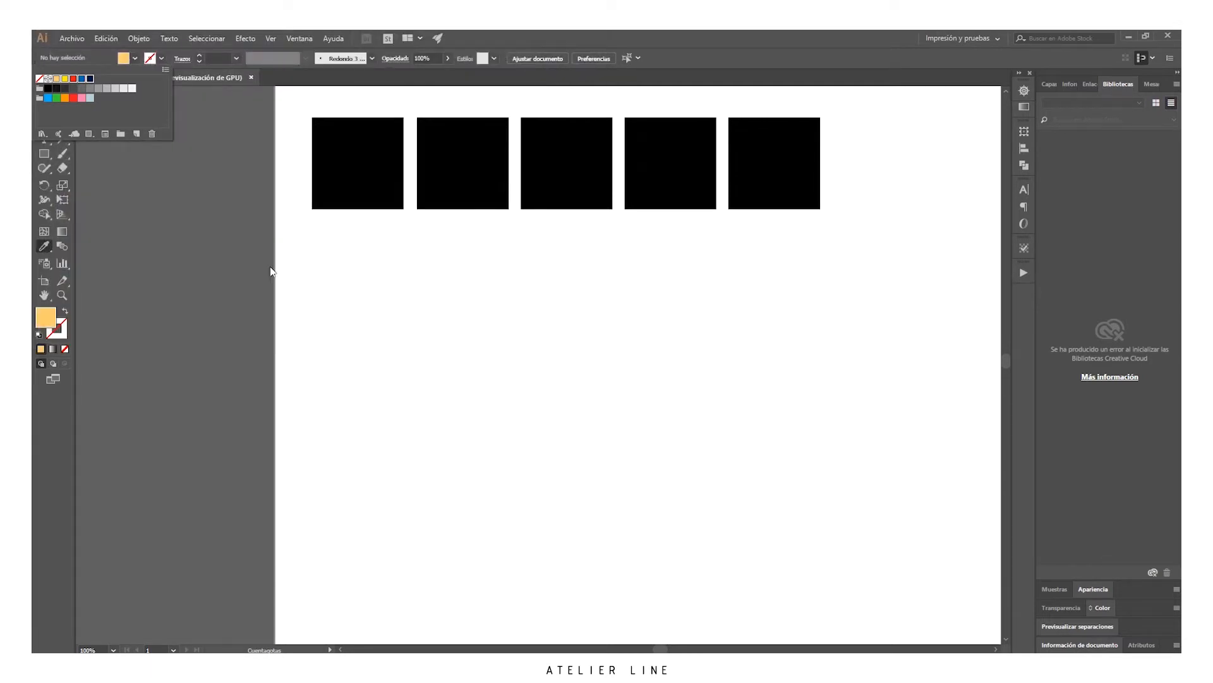
# Step: Look up the saved palette among the user-defined swatch libraries
pyautogui.click(137, 58)
pyautogui.click(42, 133)
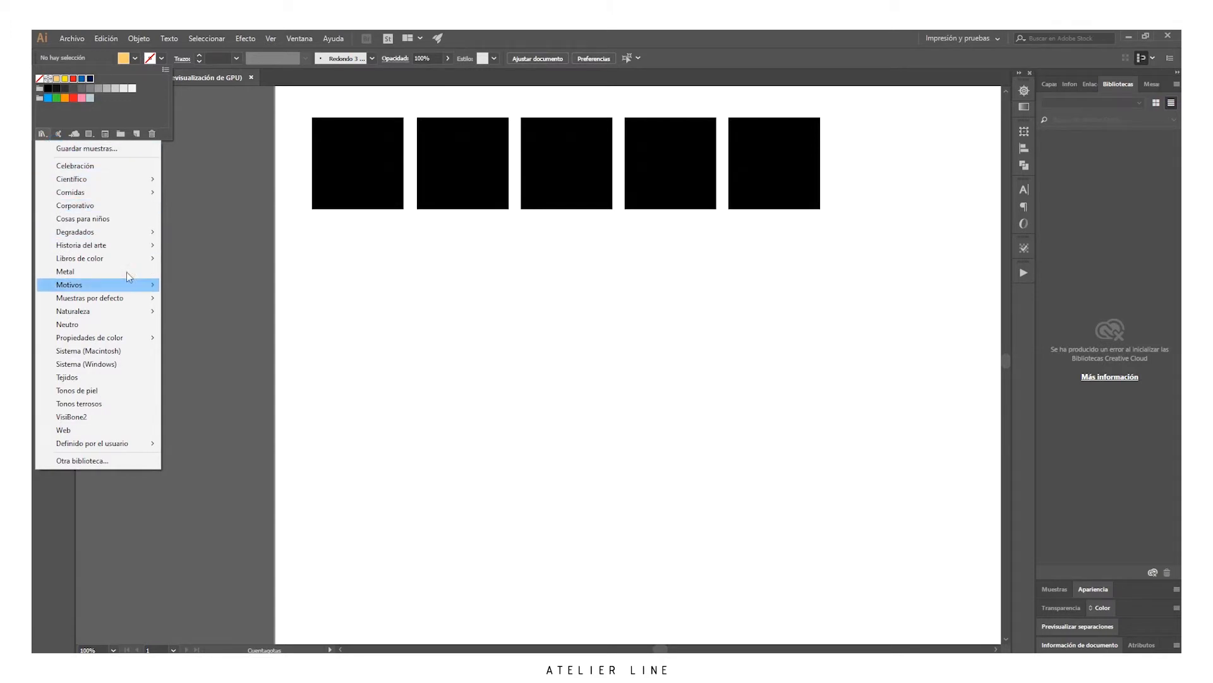
pyautogui.moveTo(131, 450)
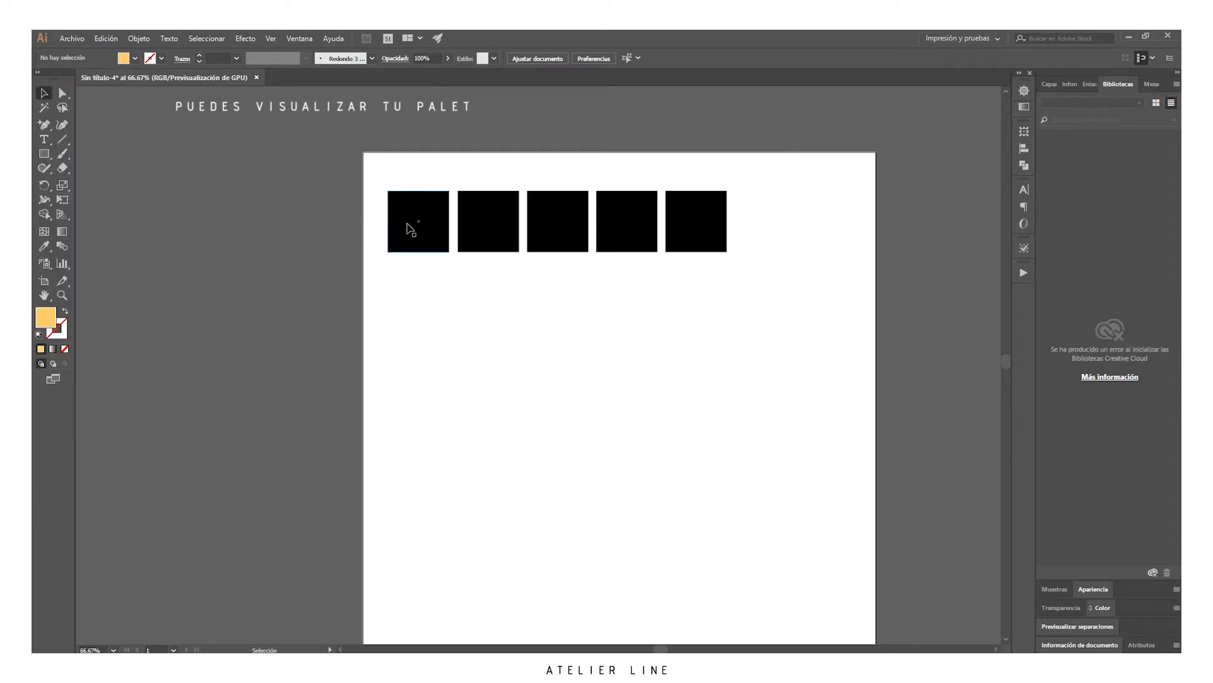
# Step: Fill the first square of the row with the light orange swatch
pyautogui.click(416, 247)
pyautogui.click(122, 59)
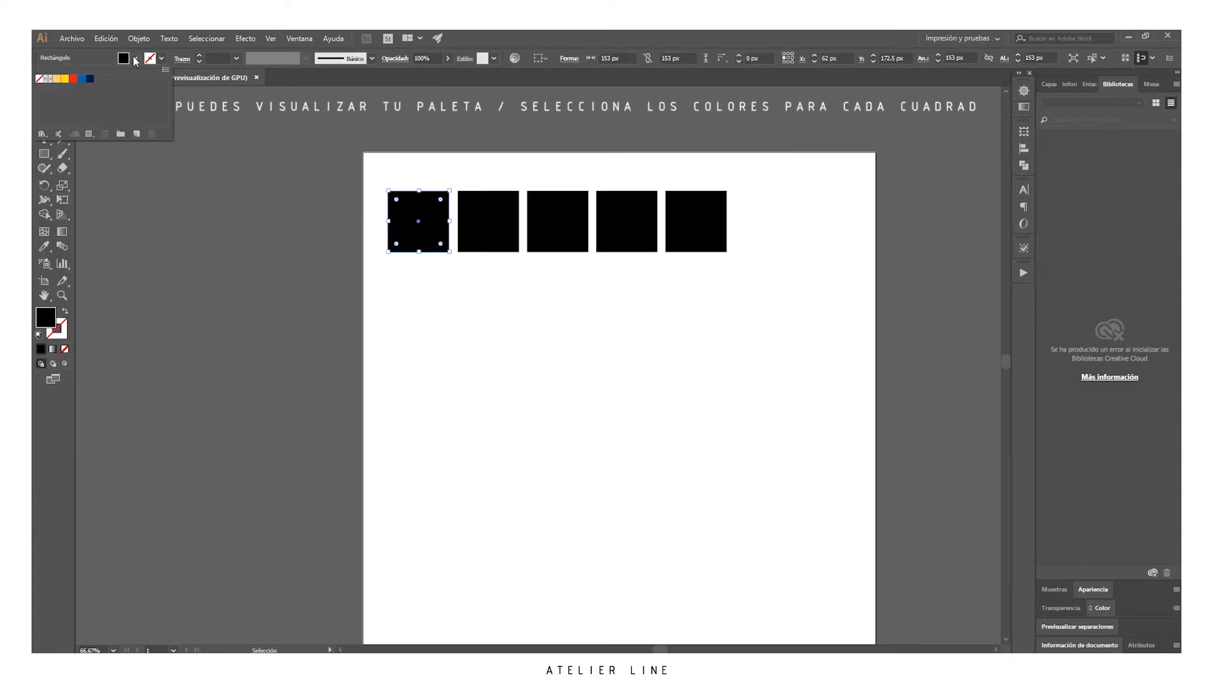
pyautogui.click(56, 79)
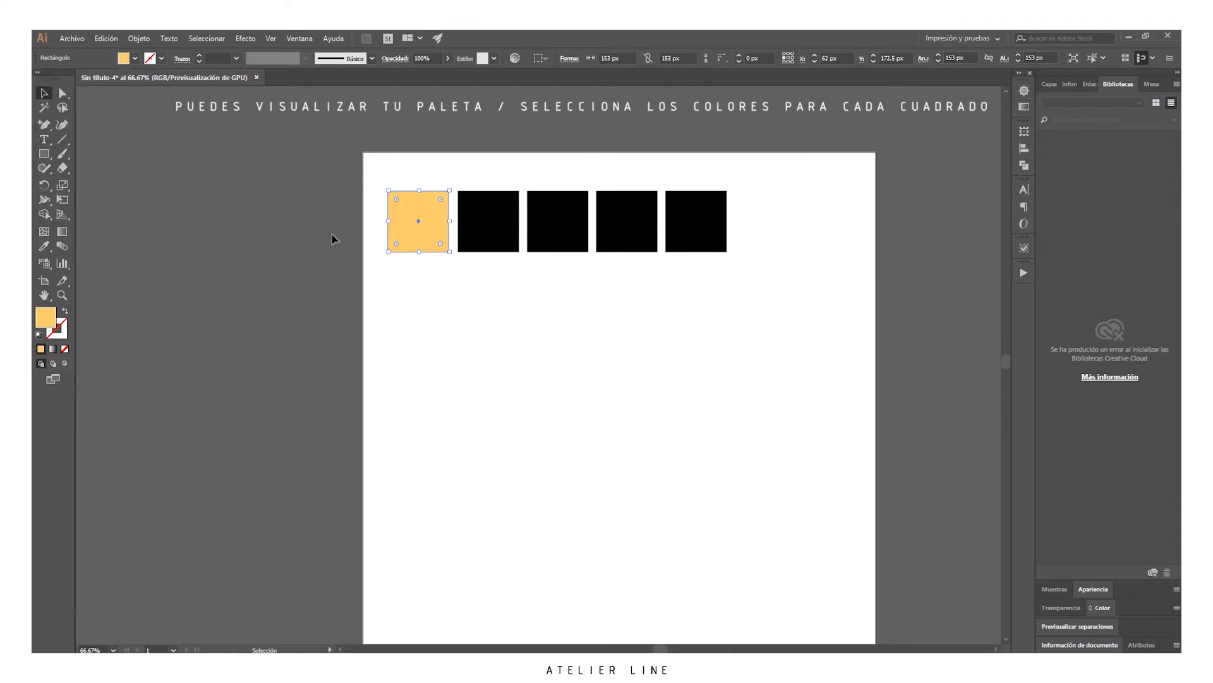
# Step: Fill the second to fifth squares of the palette row with the yellow, red, blue and navy swatches in order
pyautogui.click(509, 228)
pyautogui.click(135, 59)
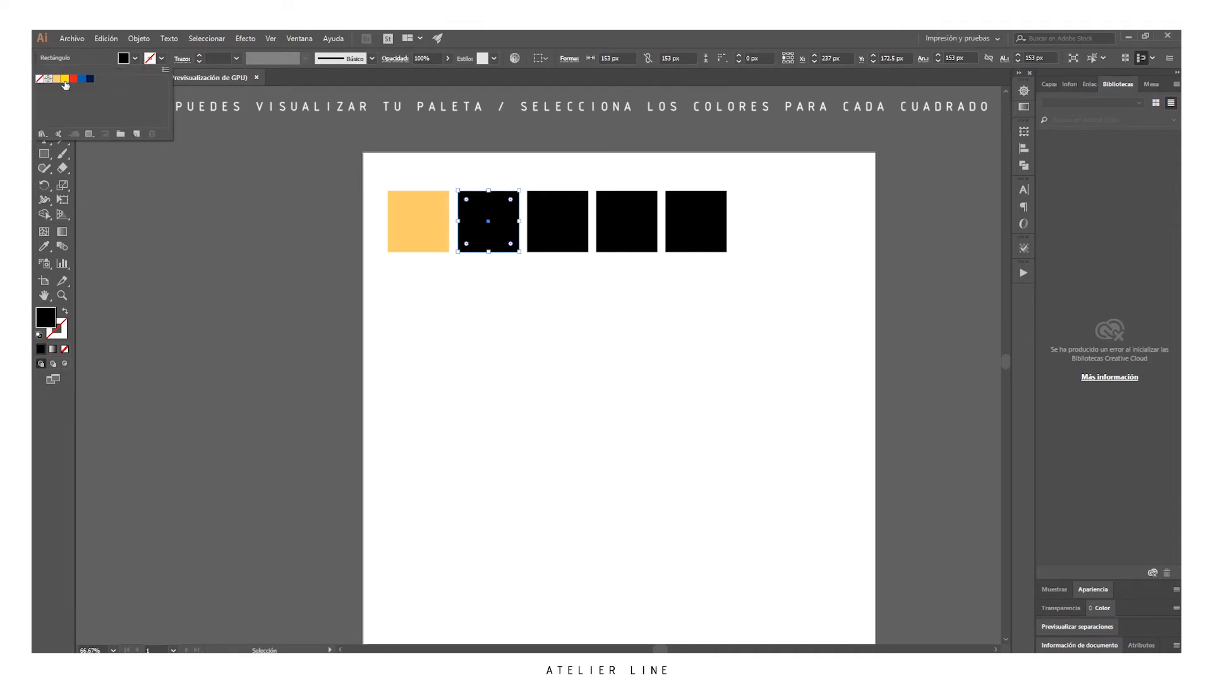
pyautogui.click(65, 78)
pyautogui.click(559, 216)
pyautogui.click(135, 58)
pyautogui.click(74, 79)
pyautogui.click(624, 240)
pyautogui.click(135, 58)
pyautogui.click(81, 79)
pyautogui.click(695, 221)
pyautogui.click(135, 58)
pyautogui.click(91, 79)
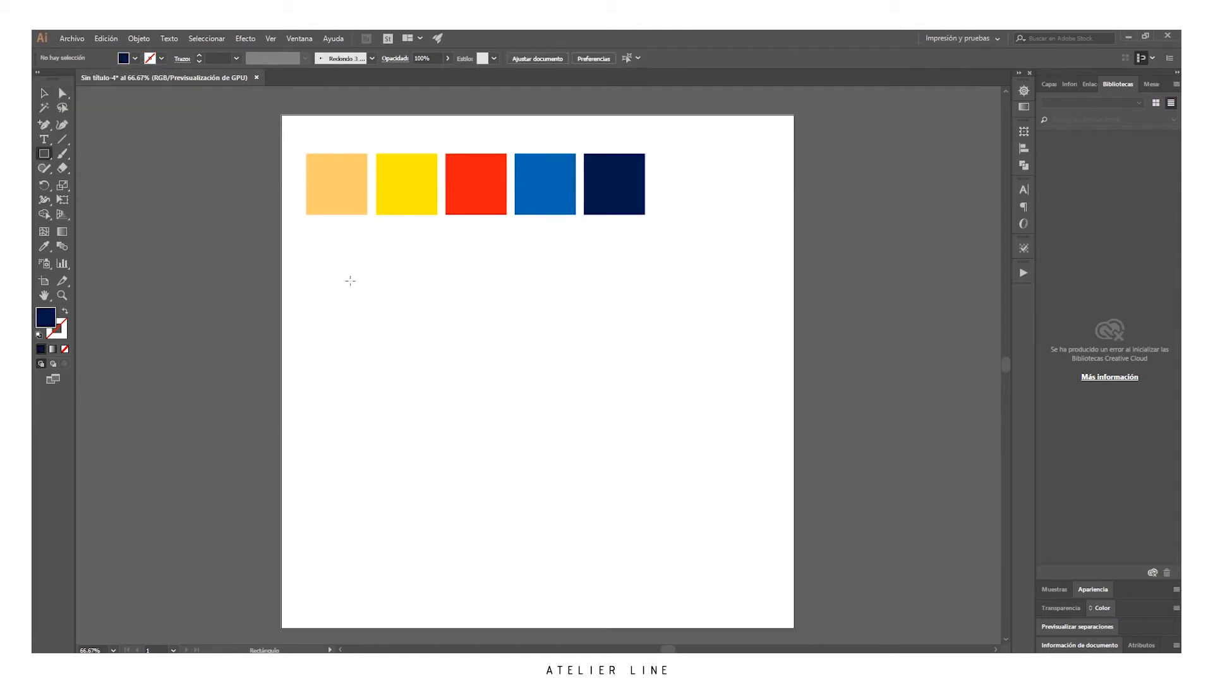
# Step: Draw a navy square about 408 px per side below the palette row and place a copy level with it
pyautogui.moveTo(306, 251); pyautogui.dragTo(470, 414)
pyautogui.press('v')
pyautogui.moveTo(430, 356); pyautogui.dragTo(431, 353)
pyautogui.hotkey('ctrl', 'c')
pyautogui.hotkey('ctrl', 'v')
pyautogui.moveTo(530, 373); pyautogui.dragTo(608, 339)
pyautogui.click(708, 467)
pyautogui.moveTo(706, 467); pyautogui.dragTo(329, 286)
pyautogui.moveTo(587, 316); pyautogui.dragTo(607, 311)
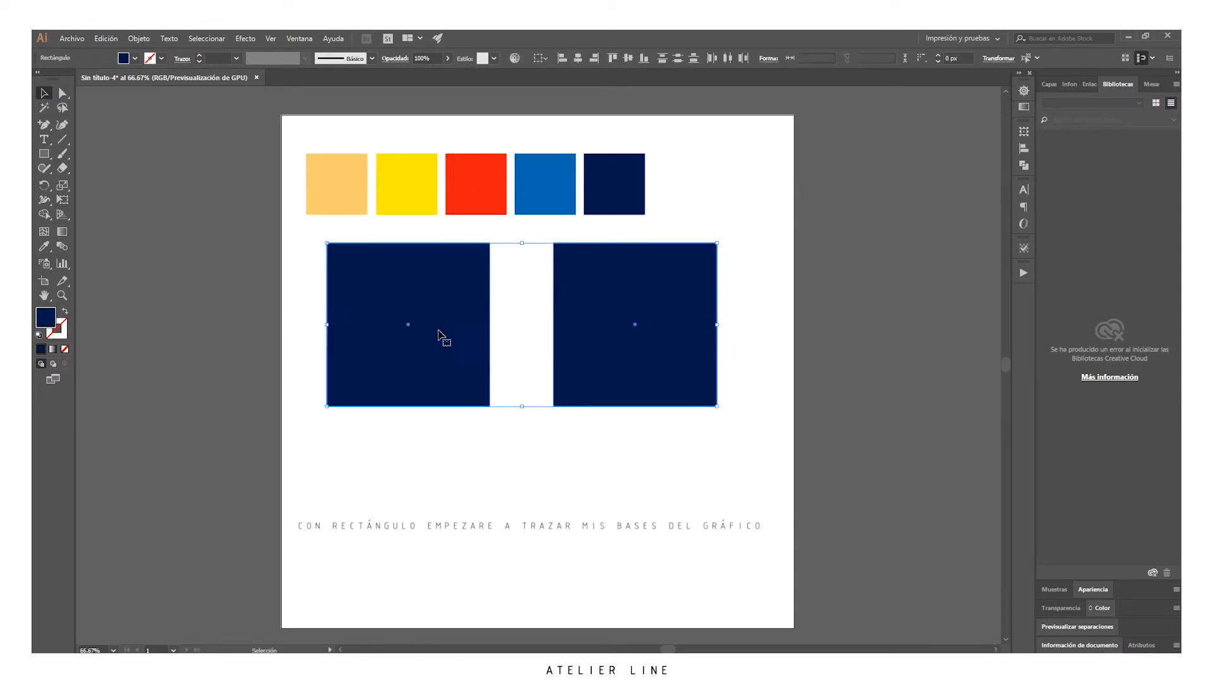
# Step: Duplicate the pair of large navy squares directly below to form a two-by-two grid
pyautogui.scroll(-2, 442, 333)
pyautogui.hotkey('ctrl', 'c')
pyautogui.hotkey('ctrl', 'v')
pyautogui.moveTo(666, 350); pyautogui.dragTo(649, 424)
pyautogui.click(790, 373)
pyautogui.scroll(1, 790, 373)
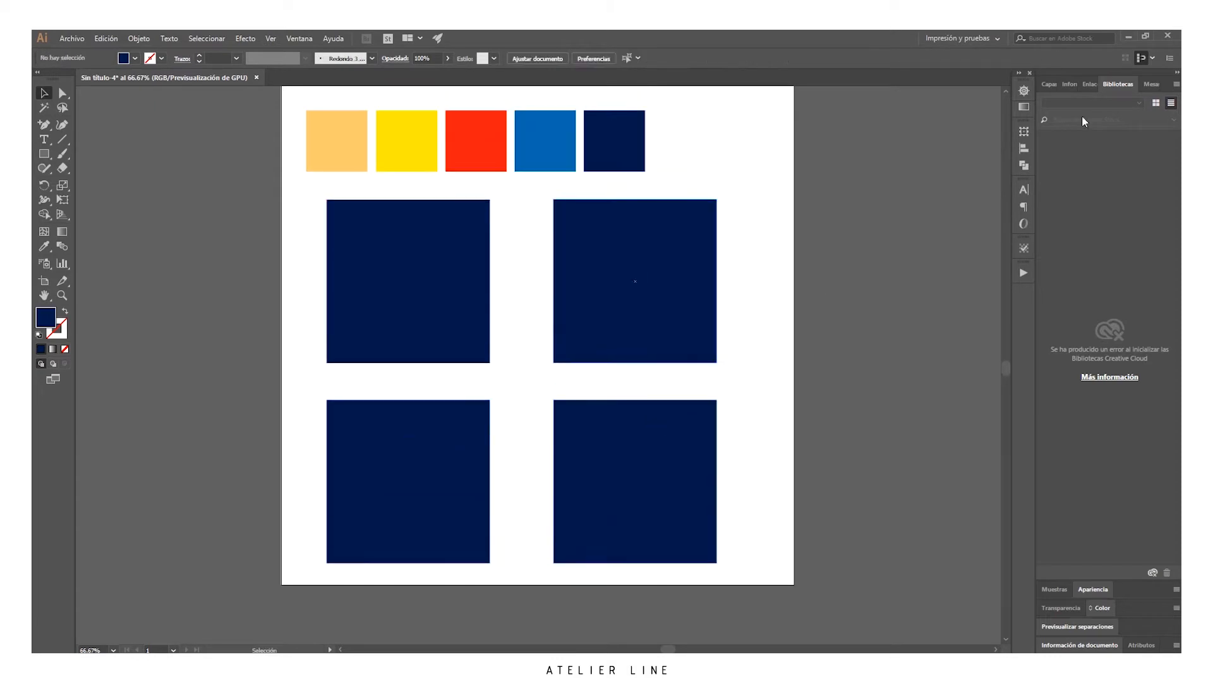
# Step: Create two new layers above the palette layer and name them GRAF 1 and GRAF2
pyautogui.click(1049, 85)
pyautogui.scroll(1, 1063, 120)
pyautogui.click(1150, 572)
pyautogui.doubleClick(1110, 101)
pyautogui.write('GRAF 1')
pyautogui.press('Return')
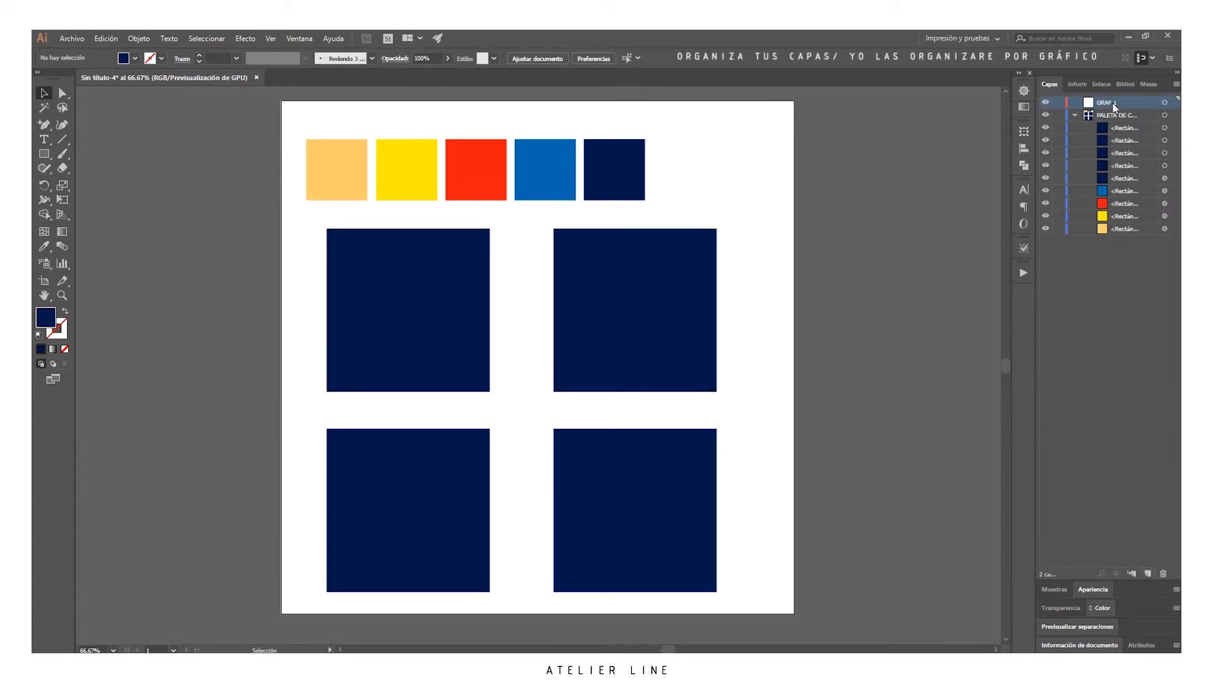
pyautogui.click(1150, 573)
pyautogui.doubleClick(1110, 103)
pyautogui.write('GRAF2')
pyautogui.press('Return')
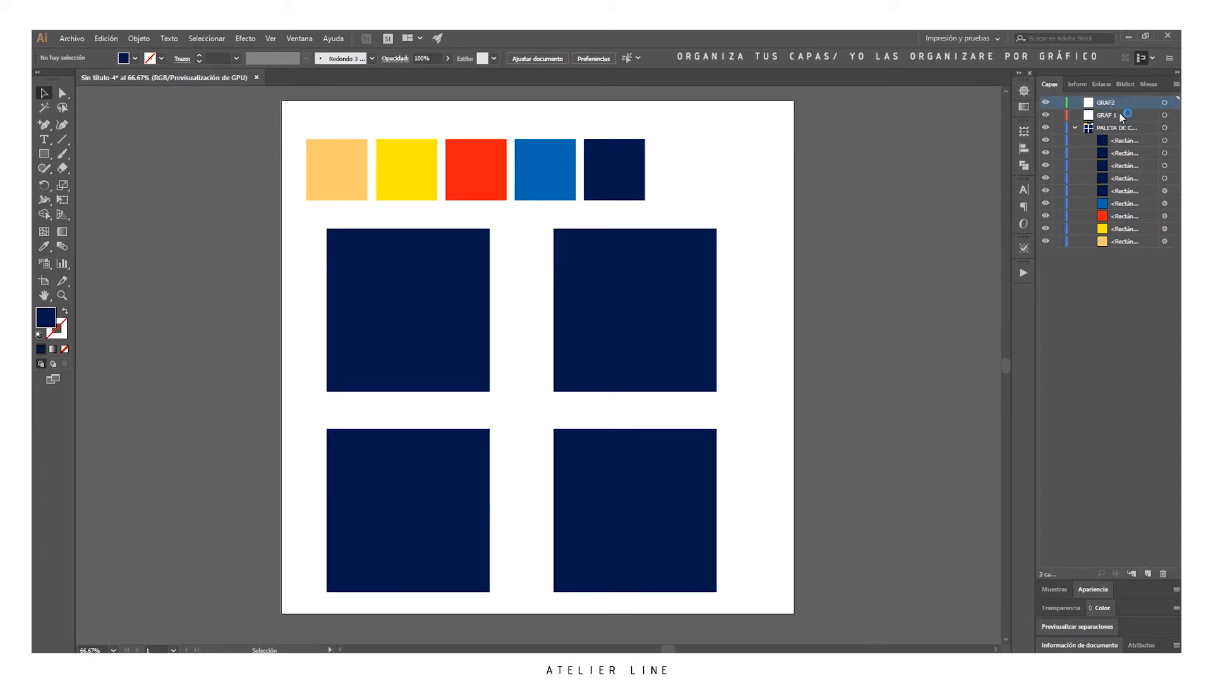
# Step: Create two more layers and name them GRAF3 and GRAF 4
pyautogui.click(1150, 572)
pyautogui.press('a')
pyautogui.doubleClick(1110, 102)
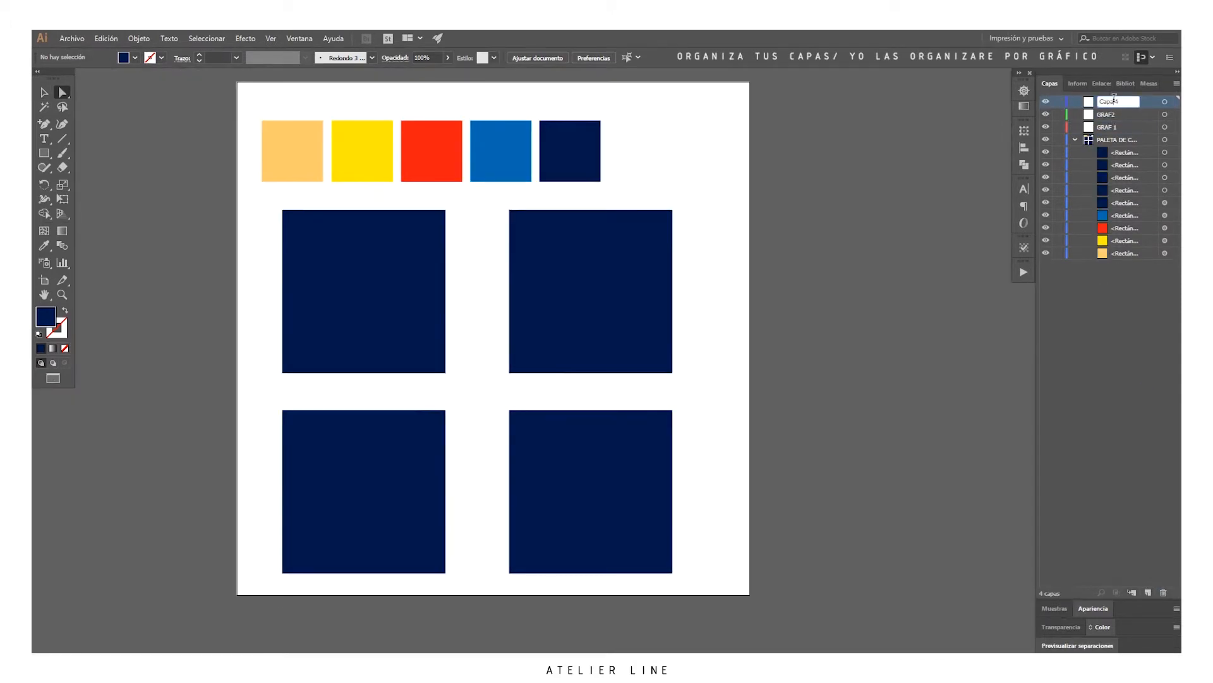
pyautogui.write('GRAF 4')
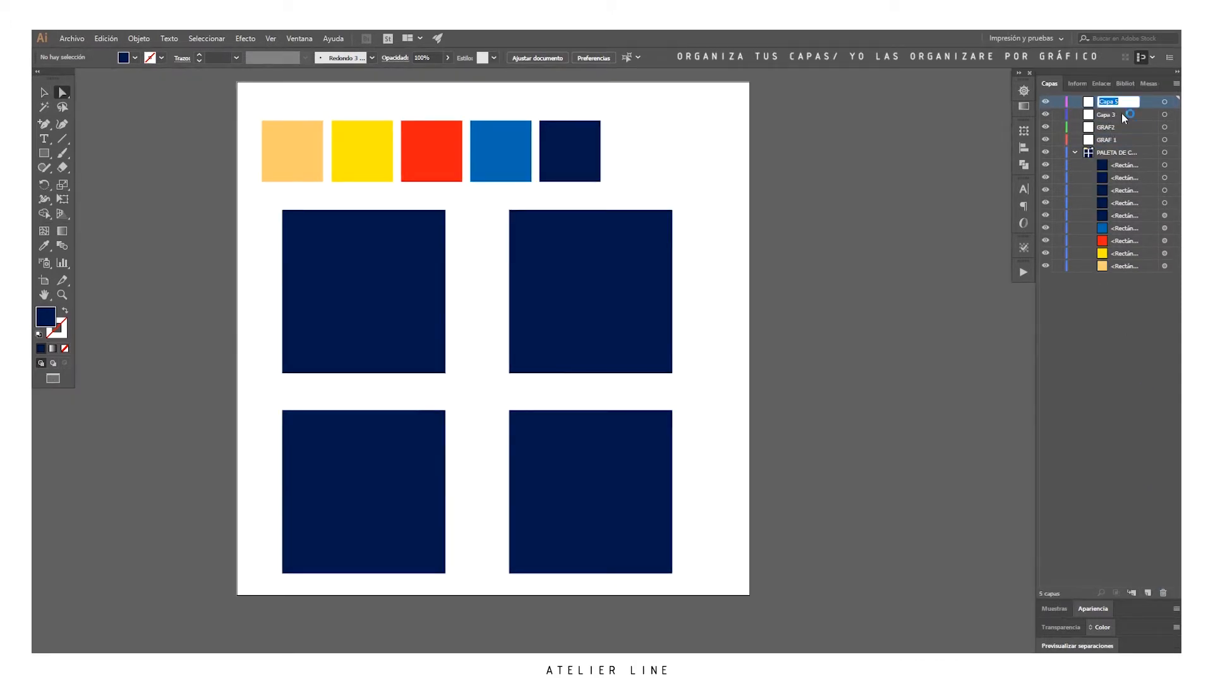
pyautogui.press('Return')
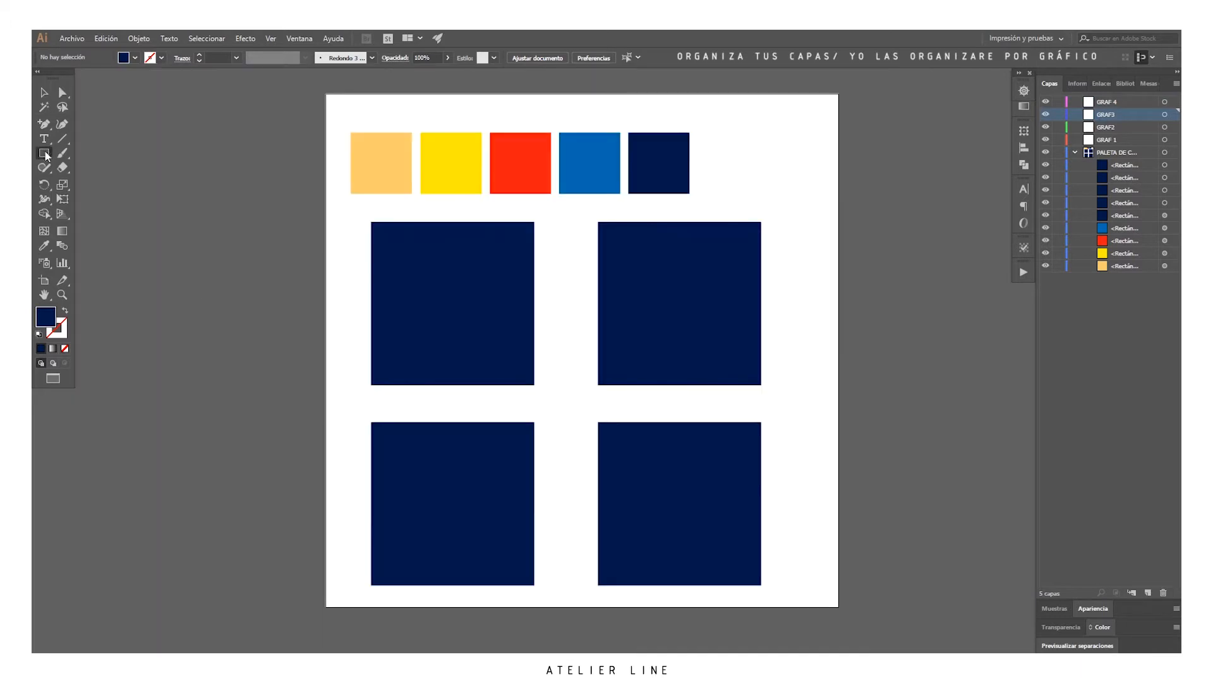
# Step: Move the upper-left large square from the palette layer to the GRAF 1 layer
pyautogui.click(44, 92)
pyautogui.click(501, 342)
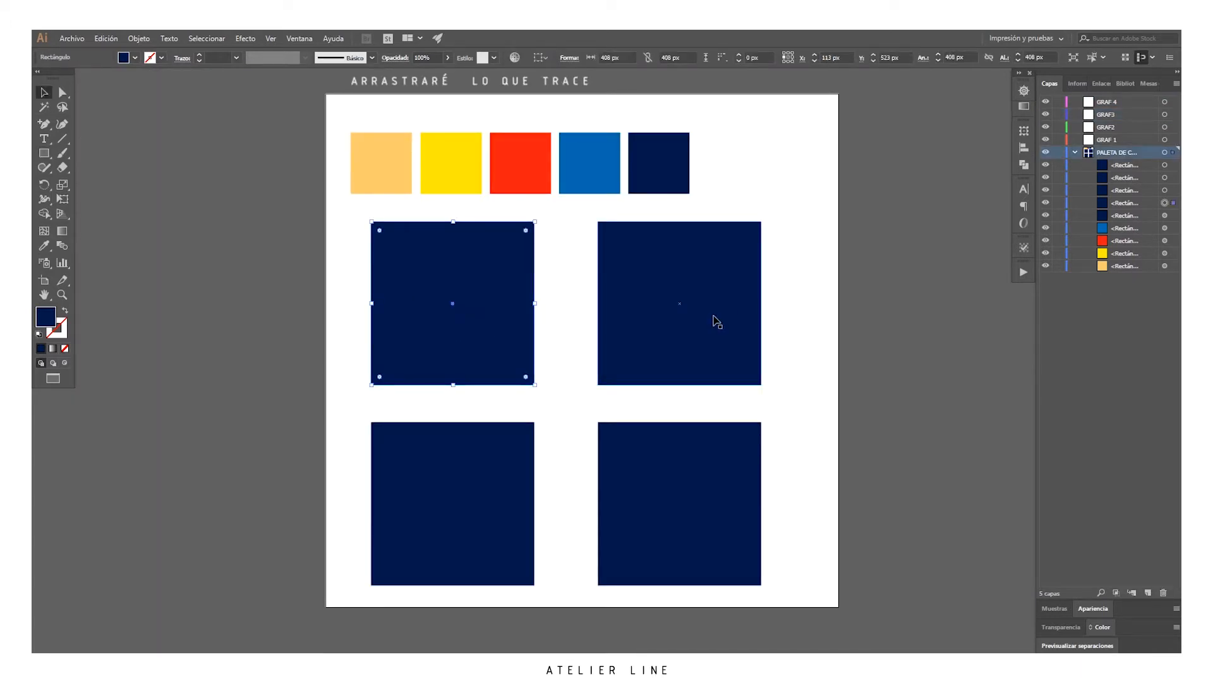
pyautogui.click(1136, 203)
pyautogui.moveTo(1133, 198); pyautogui.dragTo(1131, 146)
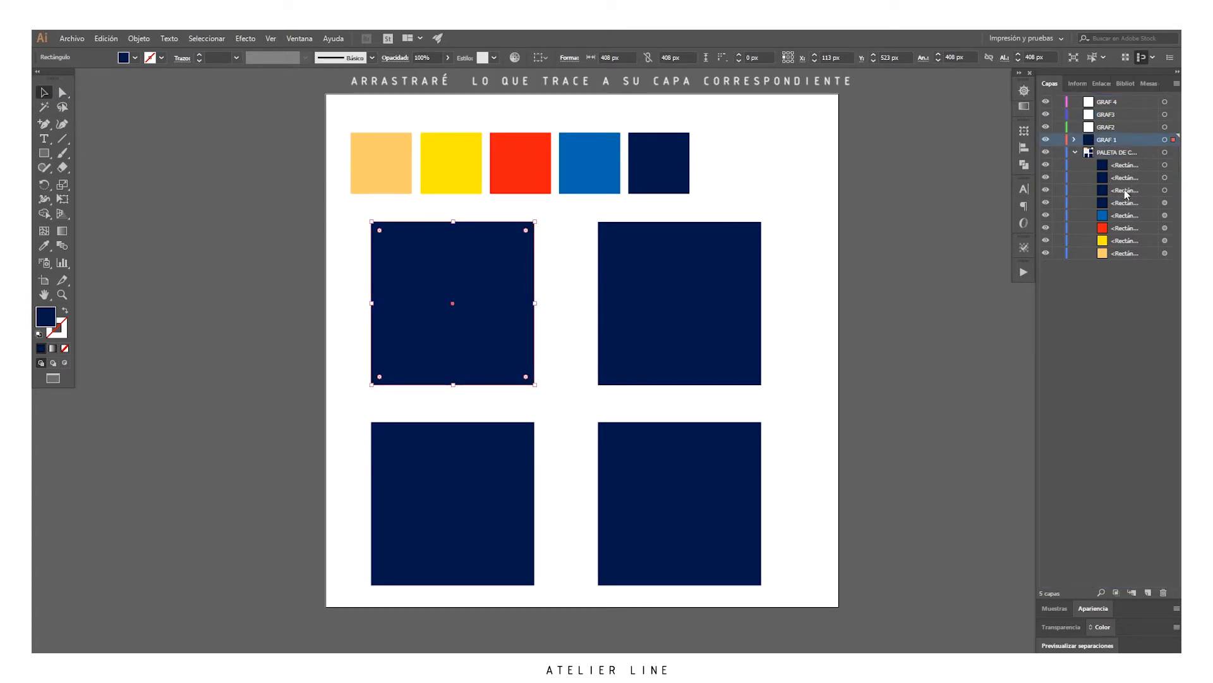
# Step: Move the upper-right large square from the palette layer to the GRAF2 layer
pyautogui.click(691, 275)
pyautogui.click(1140, 192)
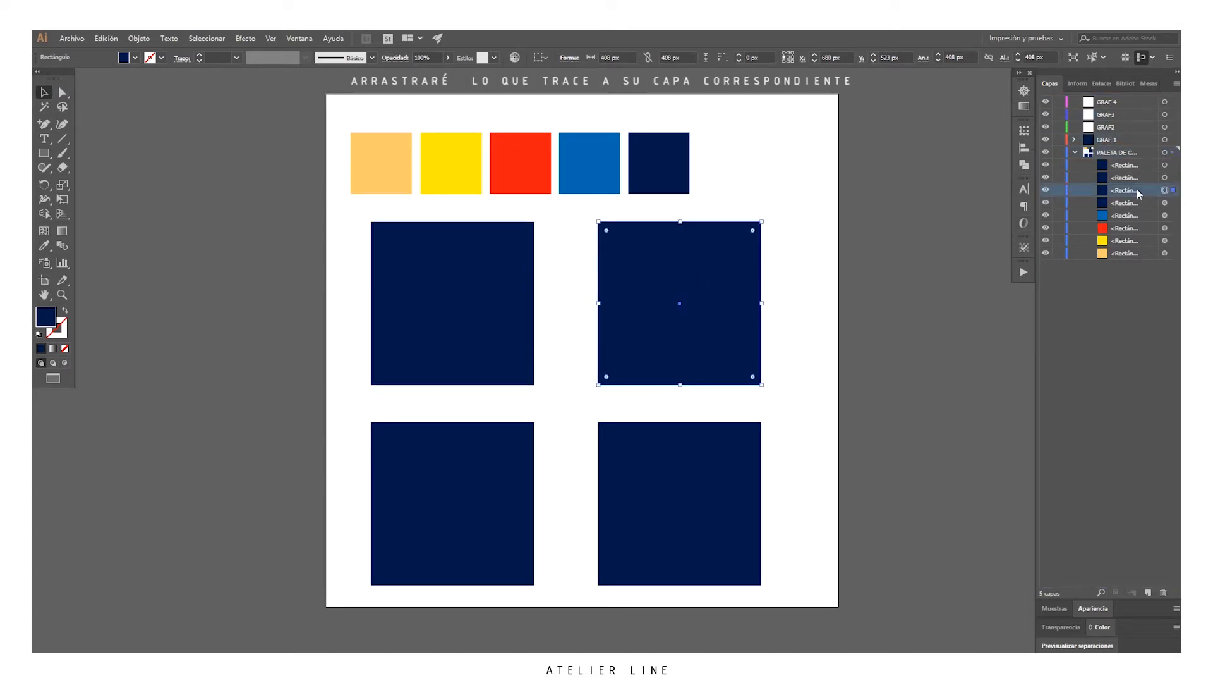
pyautogui.moveTo(1140, 193); pyautogui.dragTo(1106, 115)
# Step: Move the two lower large squares from the palette layer into the GRAF3 and GRAF 4 layers
pyautogui.click(482, 479)
pyautogui.moveTo(1147, 155); pyautogui.dragTo(1127, 129)
pyautogui.click(650, 499)
pyautogui.click(1088, 140)
# Step: Collapse the layers and check their contents by hiding and showing the palette and GRAF 1 layers
pyautogui.click(1046, 153)
pyautogui.click(1046, 153)
pyautogui.click(1075, 153)
pyautogui.click(746, 272)
pyautogui.click(1074, 128)
pyautogui.click(1075, 152)
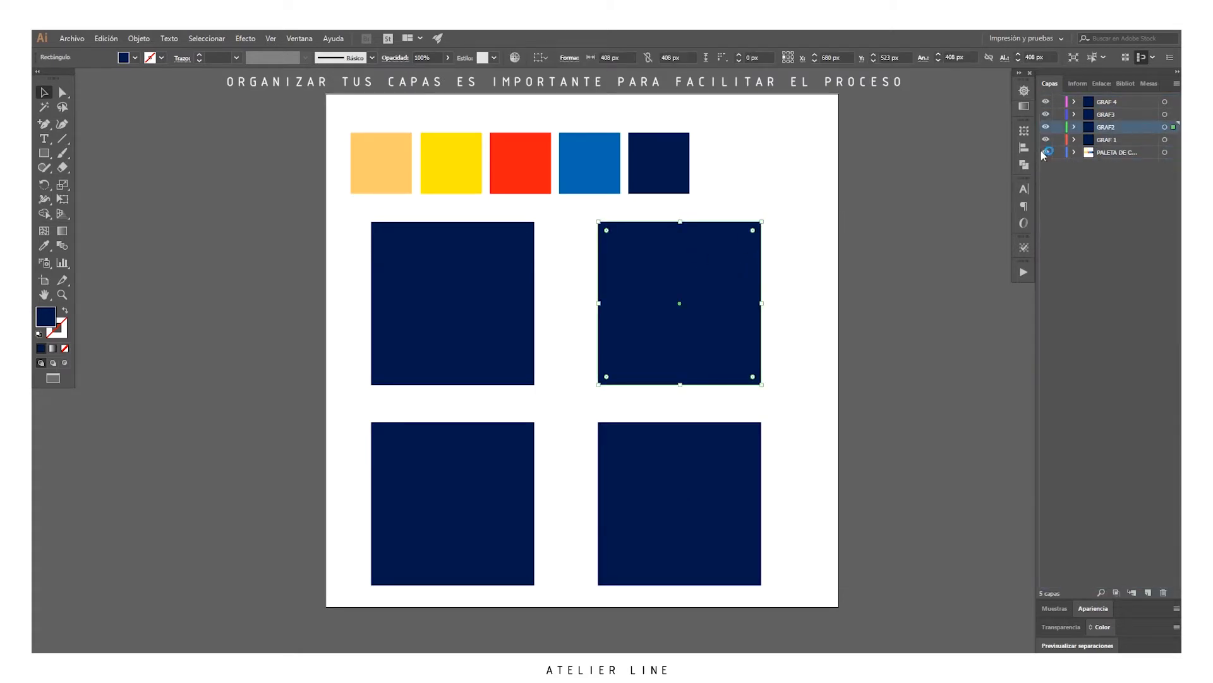
pyautogui.click(1046, 152)
pyautogui.click(1046, 152)
pyautogui.click(897, 190)
pyautogui.click(489, 278)
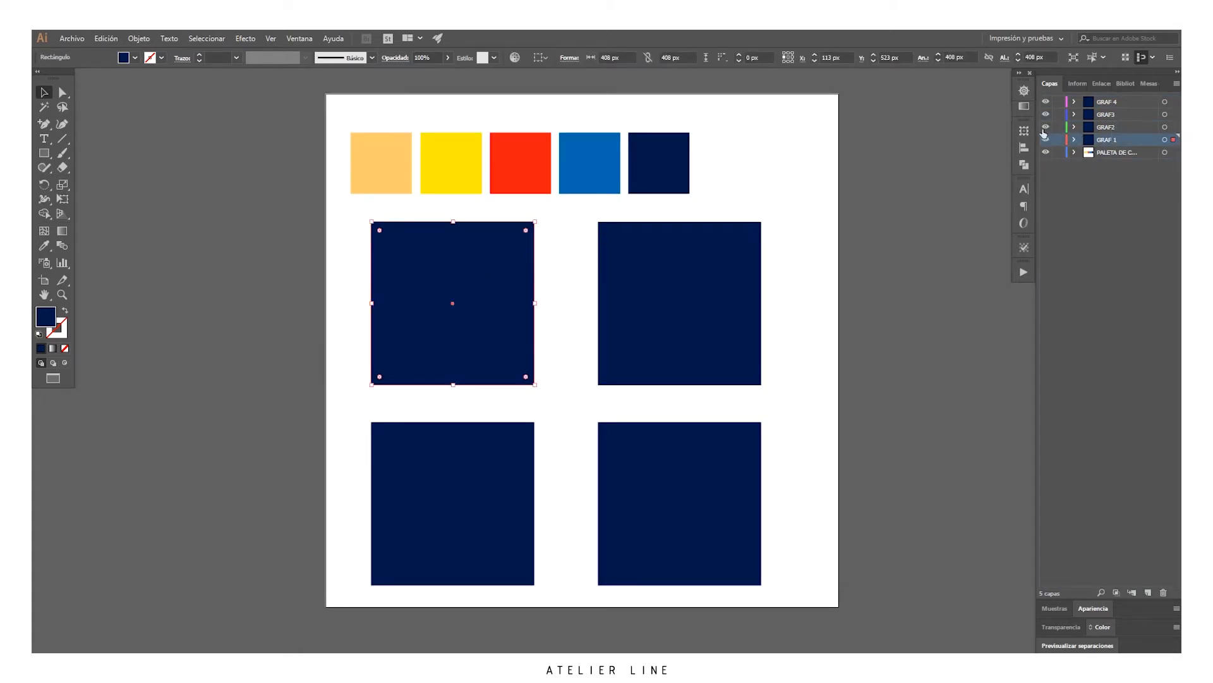
pyautogui.click(1046, 139)
pyautogui.click(1046, 139)
pyautogui.click(743, 231)
pyautogui.click(766, 207)
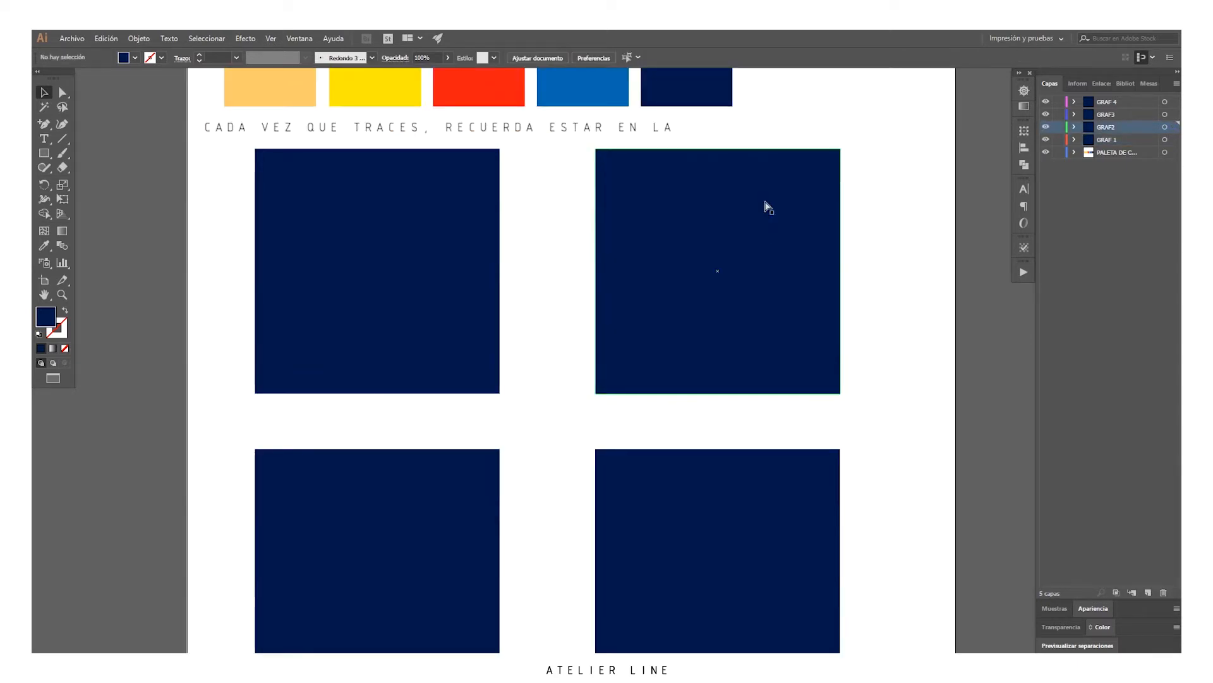
pyautogui.hotkey('ctrl', '0')
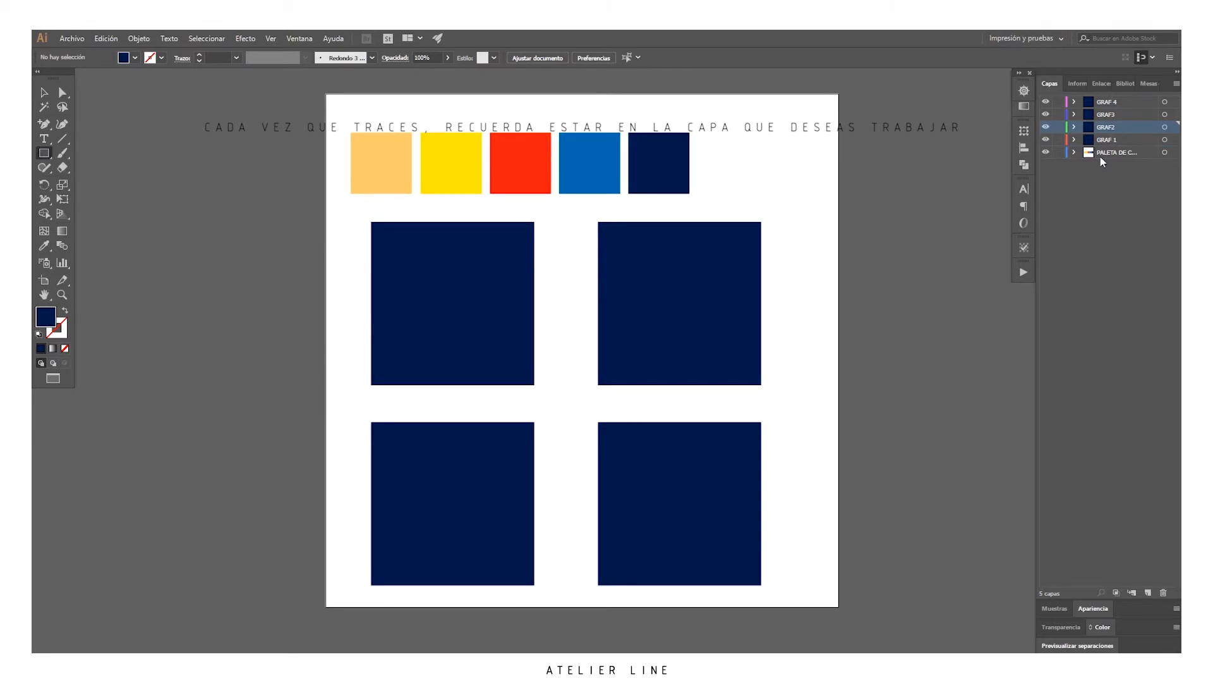
# Step: On the GRAF 1 layer, draw a light orange rectangle about 124 by 88 px at the upper-left square's left edge
pyautogui.click(1117, 140)
pyautogui.click(42, 247)
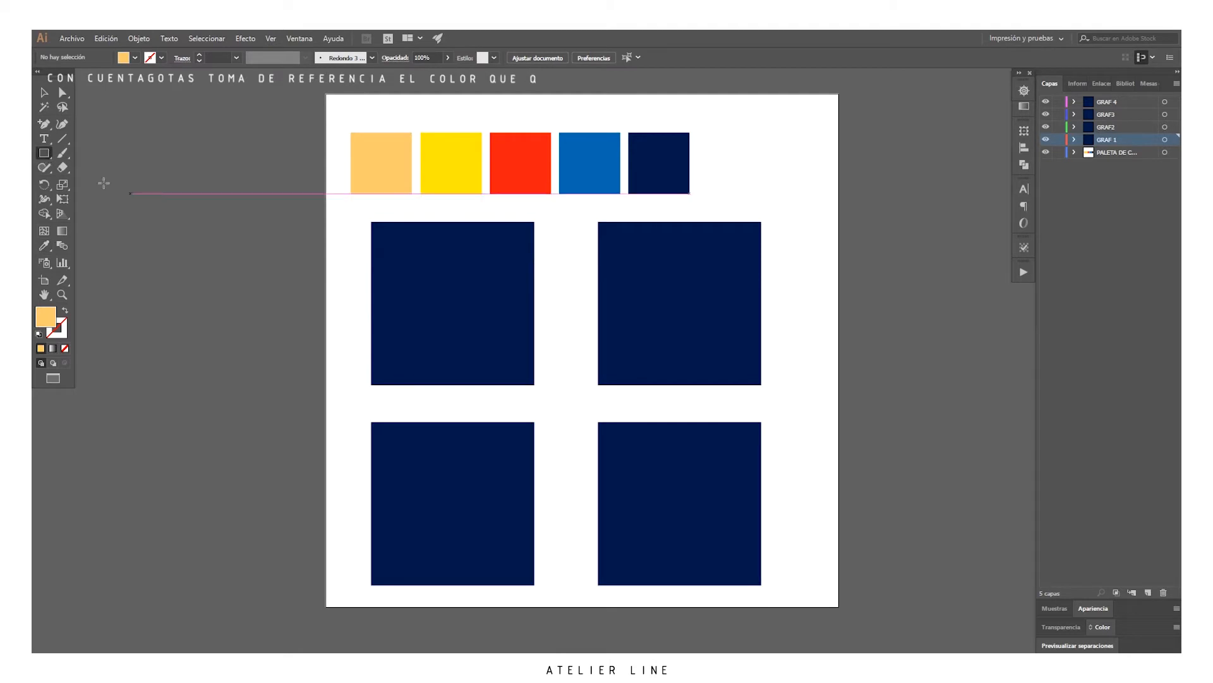
pyautogui.moveTo(372, 320); pyautogui.dragTo(420, 357)
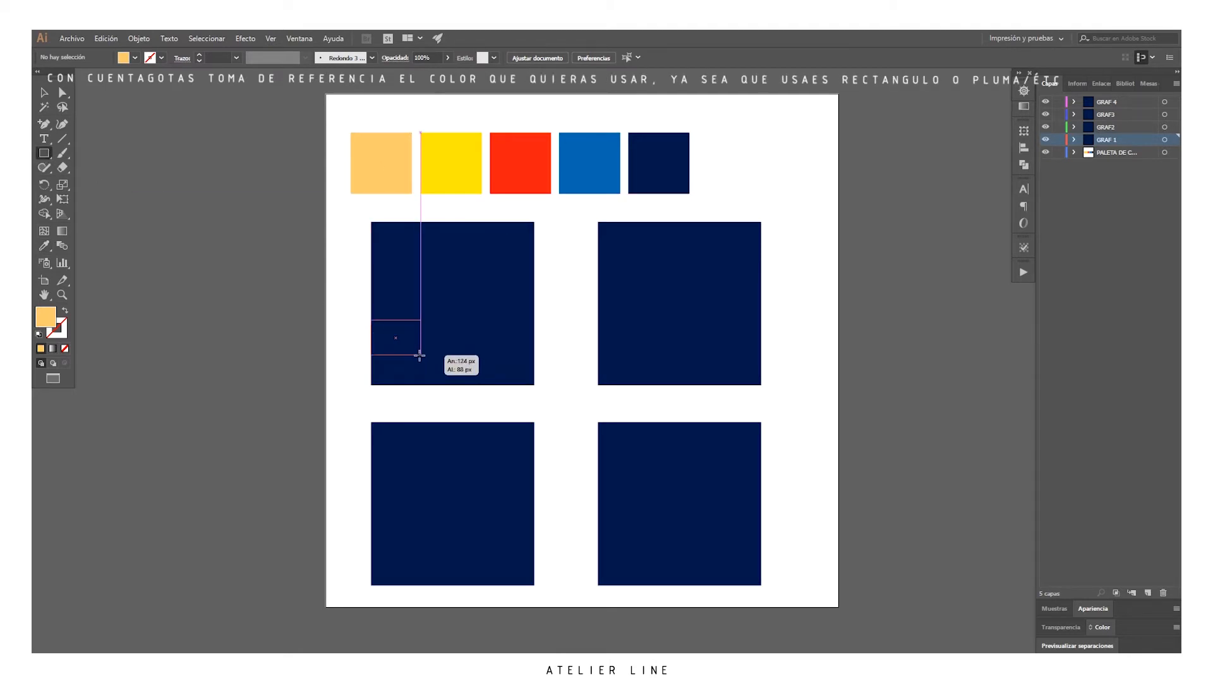
pyautogui.moveTo(419, 356); pyautogui.dragTo(417, 357)
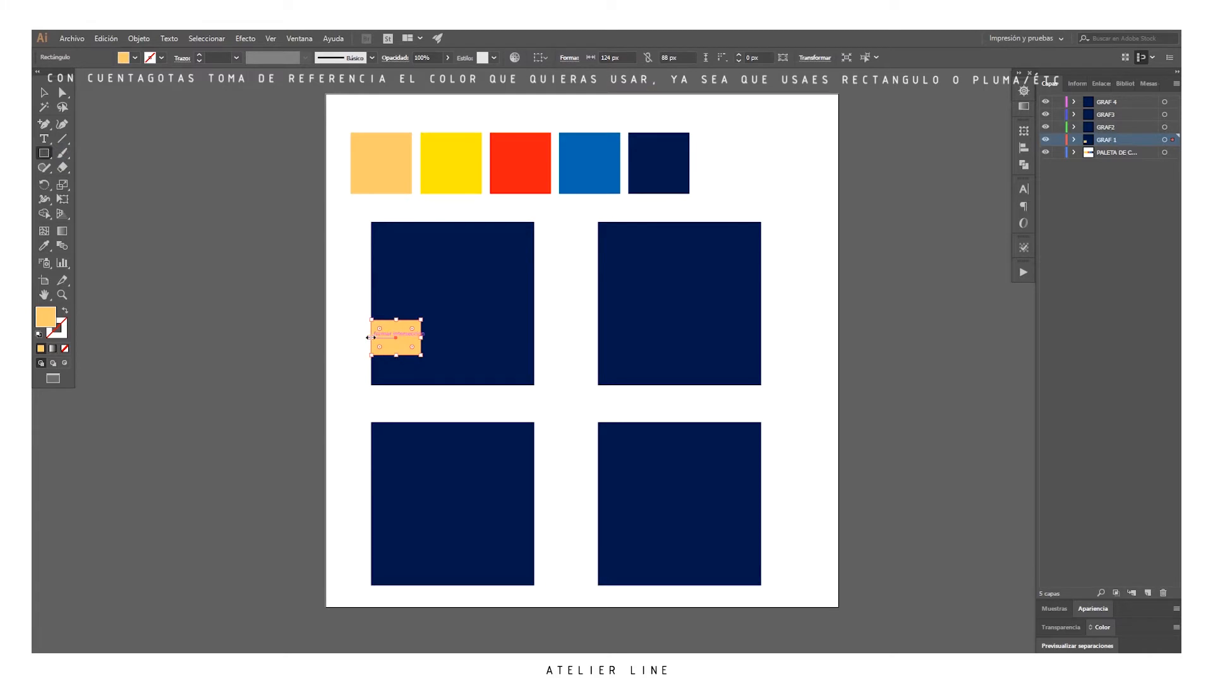
pyautogui.moveTo(381, 337); pyautogui.dragTo(382, 337)
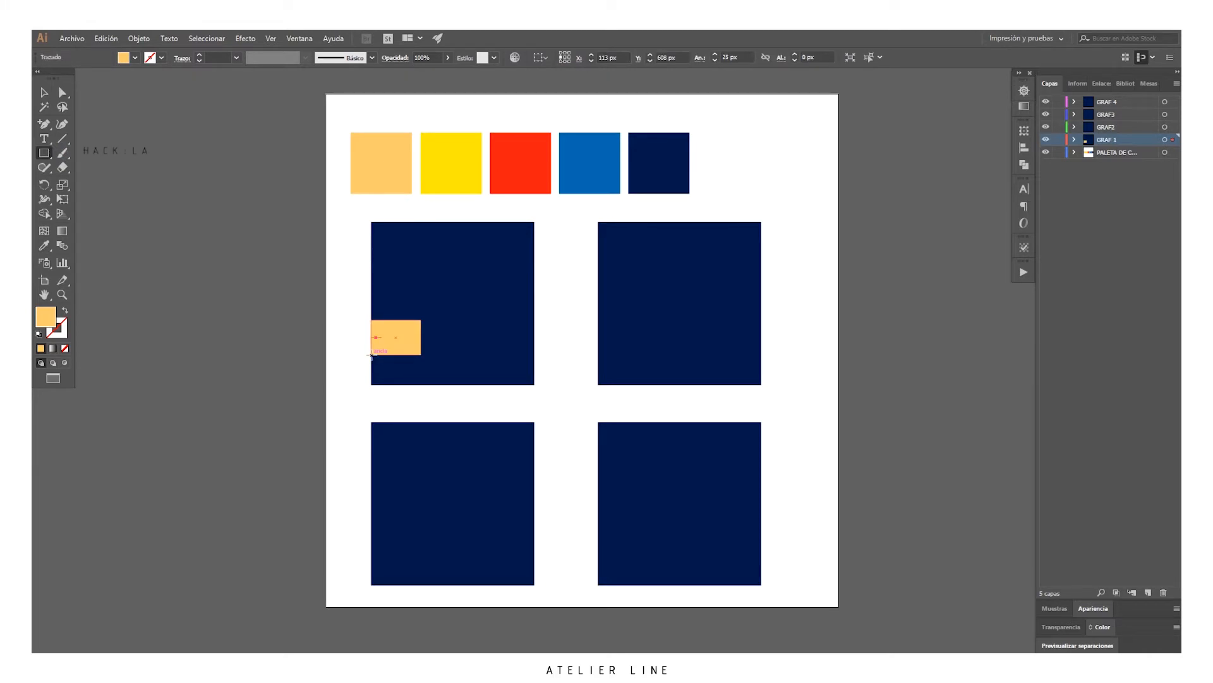
pyautogui.hotkey('ctrl', '+')
pyautogui.moveTo(433, 375); pyautogui.dragTo(122, 359)
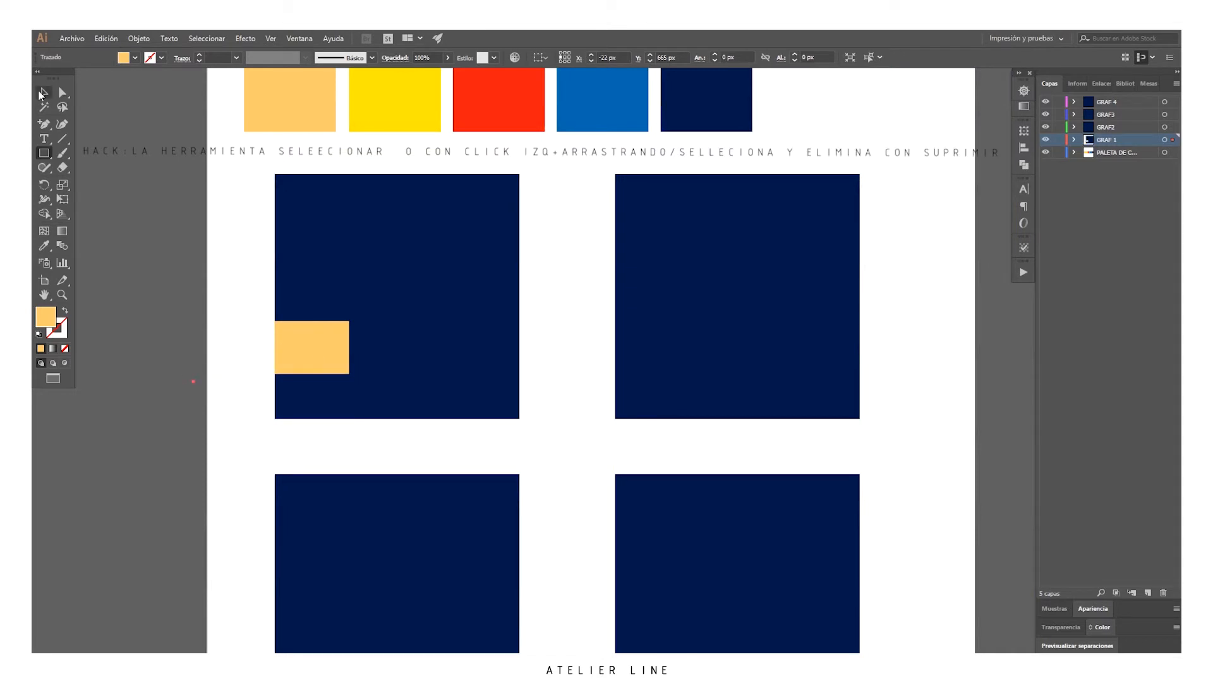
pyautogui.press('Delete')
pyautogui.moveTo(244, 476); pyautogui.dragTo(244, 475)
# Step: Reduce the light orange rectangle's height to about 61 px and copy it across the square as four blocks of slightly different sizes
pyautogui.click(307, 360)
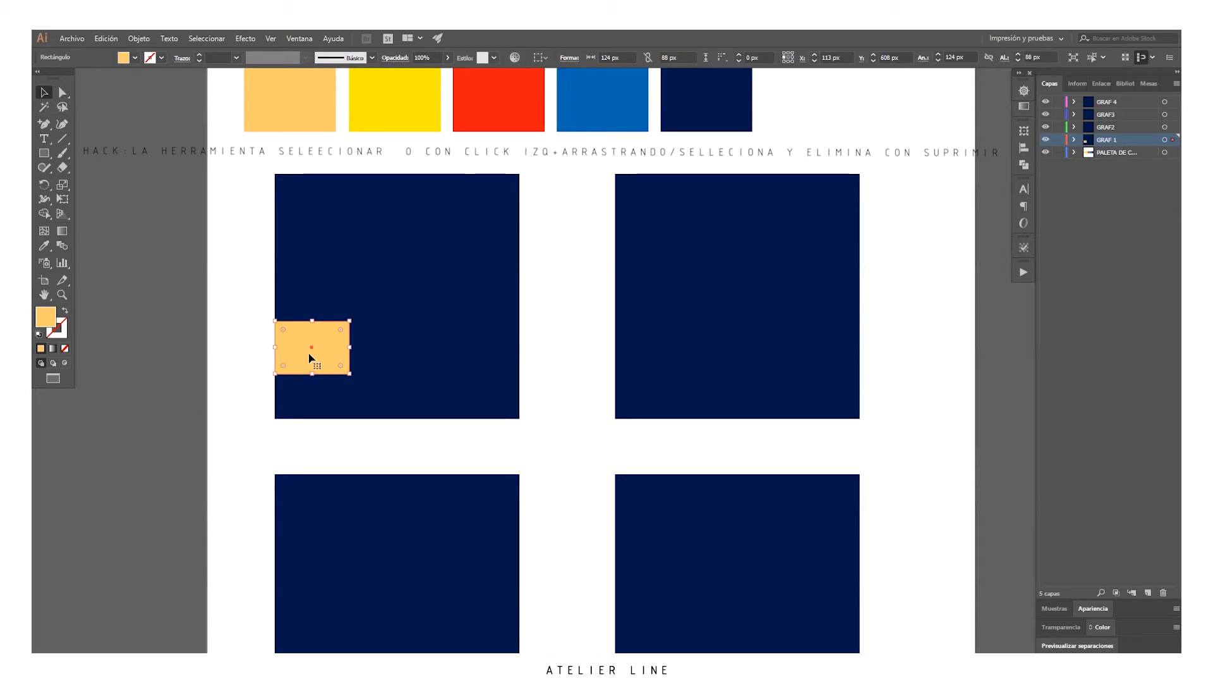
pyautogui.moveTo(314, 321); pyautogui.dragTo(316, 322)
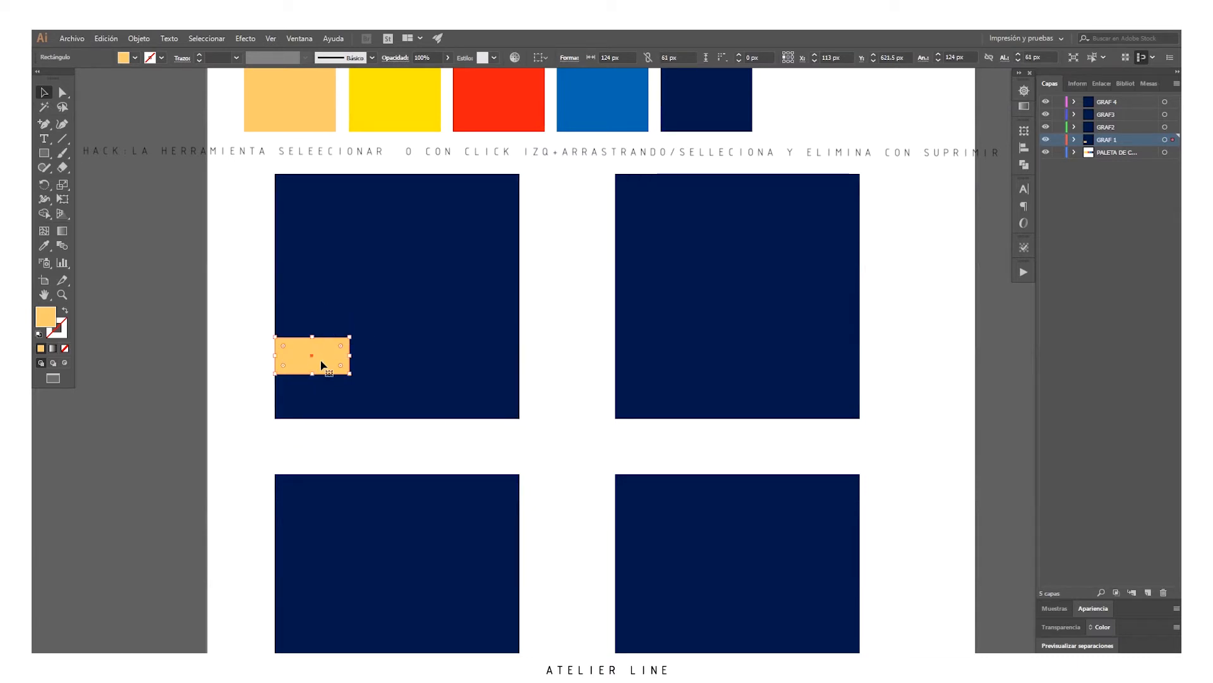
pyautogui.hotkey('ctrl', 'c')
pyautogui.hotkey('ctrl', 'v')
pyautogui.moveTo(588, 379); pyautogui.dragTo(375, 364)
pyautogui.moveTo(425, 355); pyautogui.dragTo(406, 355)
pyautogui.moveTo(350, 336); pyautogui.dragTo(425, 363)
pyautogui.hotkey('ctrl', 'v')
pyautogui.moveTo(594, 376); pyautogui.dragTo(479, 364)
pyautogui.moveTo(515, 337); pyautogui.dragTo(519, 343)
# Step: Group the row of four blocks in the upper-left square and fill it with the palette blue
pyautogui.moveTo(120, 302); pyautogui.dragTo(490, 370)
pyautogui.rightClick(425, 361)
pyautogui.click(465, 431)
pyautogui.click(607, 342)
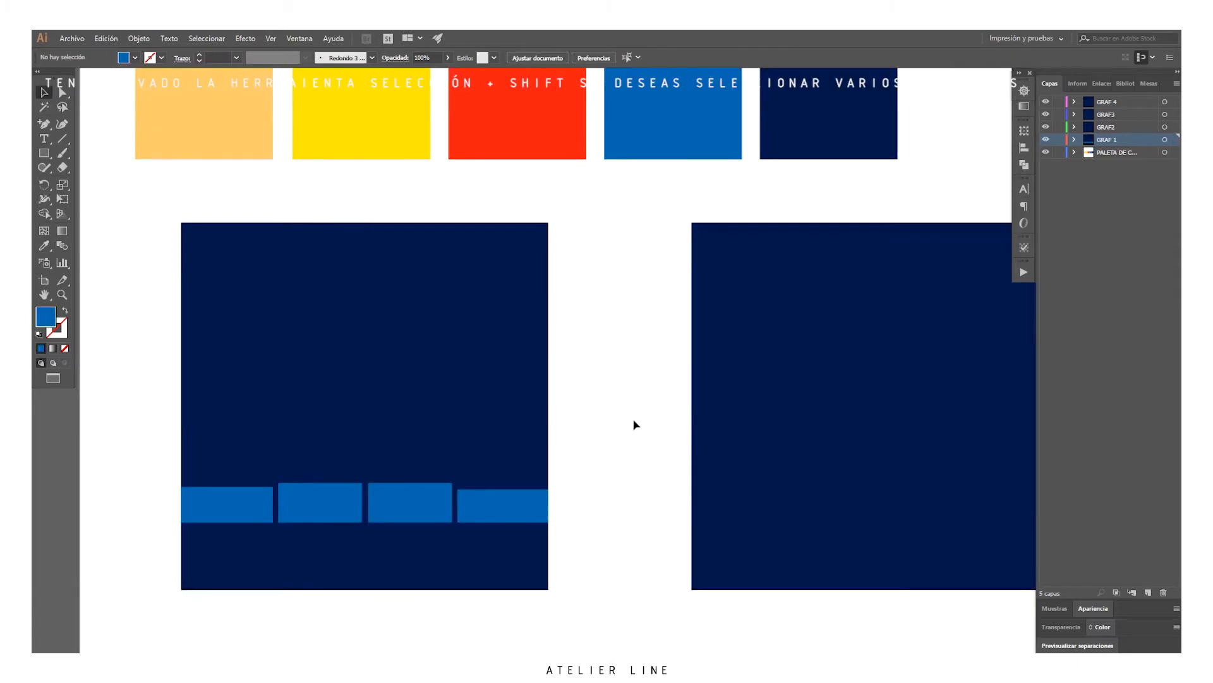
pyautogui.click(642, 414)
pyautogui.click(637, 368)
# Step: Draw a white strip about 408 by 13 px beneath the blue blocks, spanning the square's full width
pyautogui.moveTo(101, 434); pyautogui.dragTo(527, 448)
pyautogui.press('v')
pyautogui.moveTo(166, 445)
pyautogui.mouseDown()
pyautogui.moveTo(328, 561)
pyautogui.moveTo(247, 561)
pyautogui.mouseUp()
pyautogui.moveTo(608, 558); pyautogui.dragTo(551, 559)
pyautogui.click(614, 473)
pyautogui.scroll(-1, 615, 474)
pyautogui.scroll(-2, 615, 473)
# Step: Make the white strip beneath the blue blocks thinner
pyautogui.click(408, 448)
pyautogui.click(44, 246)
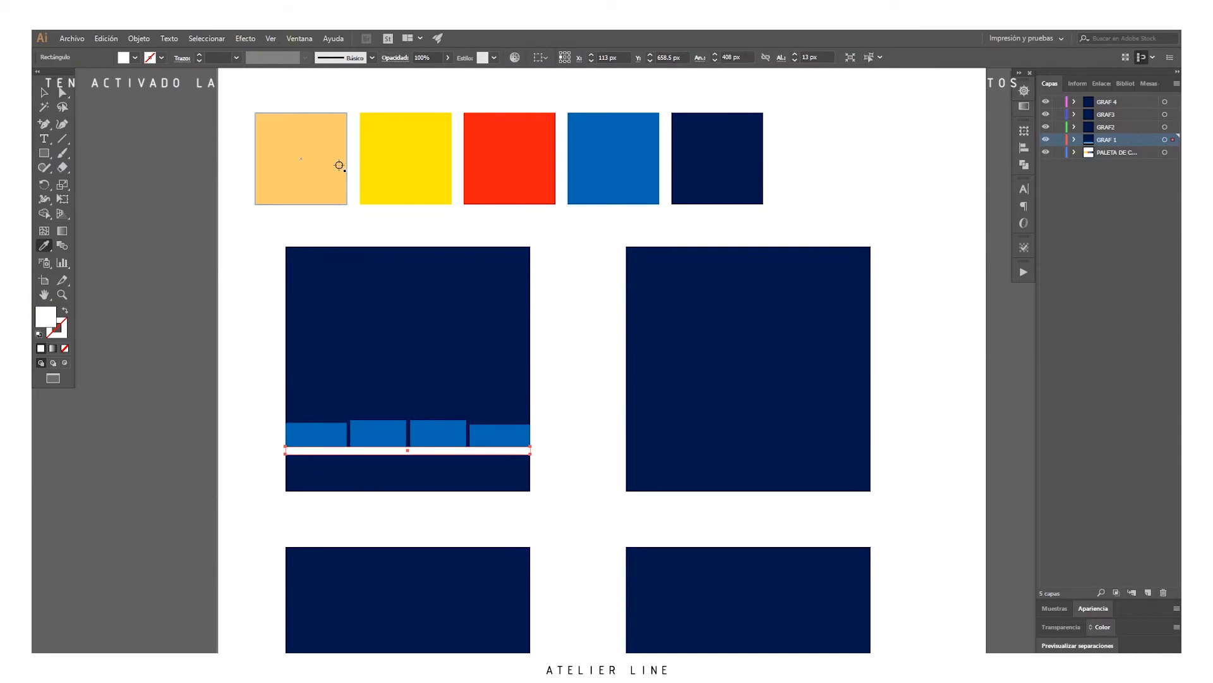
pyautogui.click(44, 92)
pyautogui.hotkey('ctrl', '+')
pyautogui.moveTo(602, 373); pyautogui.dragTo(603, 367)
pyautogui.click(515, 446)
# Step: Copy the blue blocks and white strip onto the upper-right square and move the copies to the GRAF2 layer
pyautogui.hotkey('ctrl', '-')
pyautogui.hotkey('ctrl', '-')
pyautogui.moveTo(273, 343); pyautogui.dragTo(494, 390)
pyautogui.keyDown('shift'); pyautogui.click(430, 389); pyautogui.keyUp('shift')
pyautogui.moveTo(351, 364); pyautogui.dragTo(584, 367)
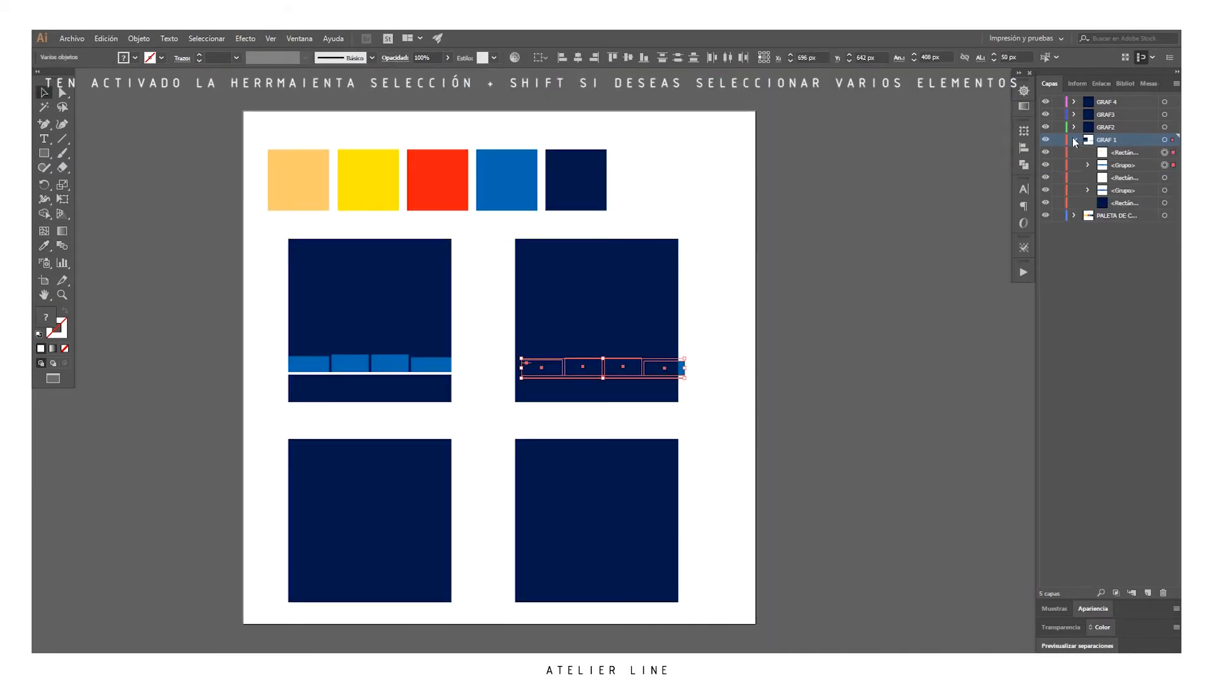
pyautogui.moveTo(1139, 165); pyautogui.dragTo(1132, 127)
pyautogui.click(1075, 139)
pyautogui.click(1074, 127)
# Step: Align the copied blocks and strip with the side edges of the upper-right square
pyautogui.hotkey('ctrl', '+')
pyautogui.hotkey('ctrl', '+')
pyautogui.moveTo(651, 367); pyautogui.dragTo(636, 367)
pyautogui.click(856, 382)
# Step: Sample the yellow palette square as the fill color for new rectangles
pyautogui.hotkey('ctrl', '-')
pyautogui.moveTo(856, 382); pyautogui.dragTo(912, 437)
pyautogui.click(44, 246)
pyautogui.click(307, 143)
pyautogui.click(44, 153)
pyautogui.moveTo(578, 410); pyautogui.dragTo(622, 444)
pyautogui.hotkey('ctrl', 'z')
pyautogui.hotkey('ctrl', 'z')
# Step: Draw a yellow rectangle about 111 by 131 px standing on the upper-right square's strip and place two copies beside it
pyautogui.moveTo(552, 387); pyautogui.dragTo(618, 465)
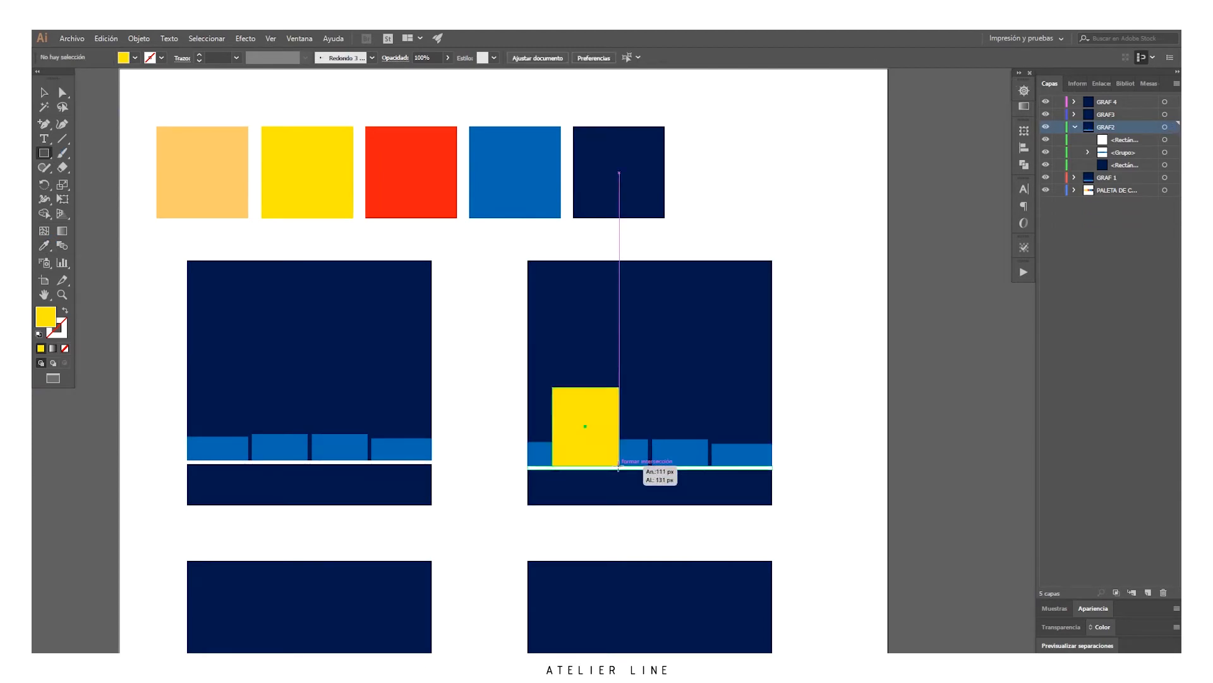
pyautogui.click(44, 93)
pyautogui.hotkey('ctrl', '+')
pyautogui.keyDown('alt'); pyautogui.moveTo(599, 425); pyautogui.dragTo(713, 422); pyautogui.keyUp('alt')
pyautogui.hotkey('ctrl', 'c')
pyautogui.hotkey('ctrl', 'v')
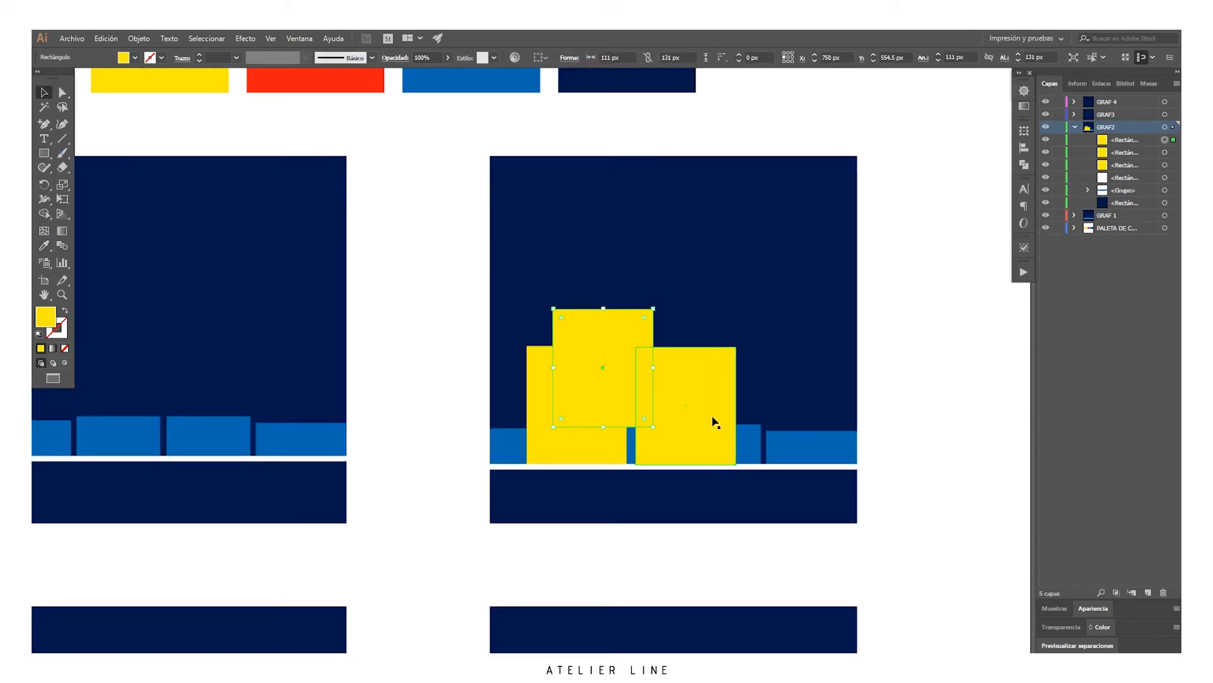
pyautogui.moveTo(602, 362); pyautogui.dragTo(794, 396)
pyautogui.click(961, 414)
pyautogui.hotkey('ctrl', '-')
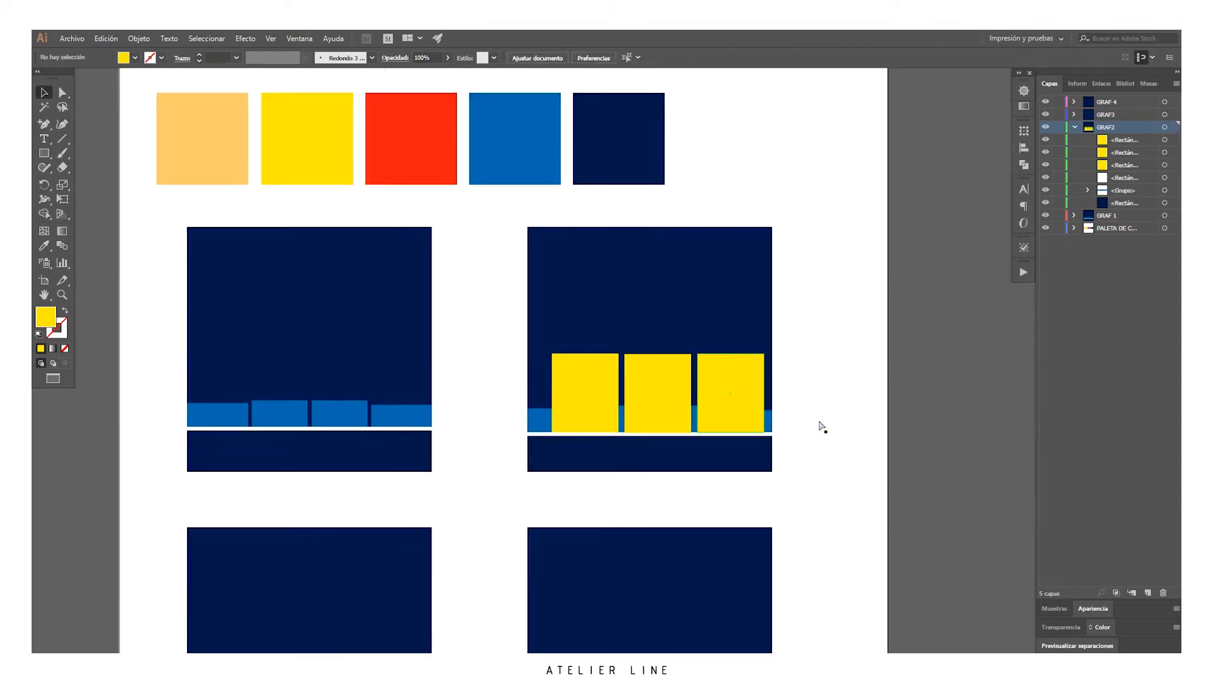
# Step: Group the three yellow rectangles and name the group EDIFICIO in the GRAF2 layer
pyautogui.click(670, 382)
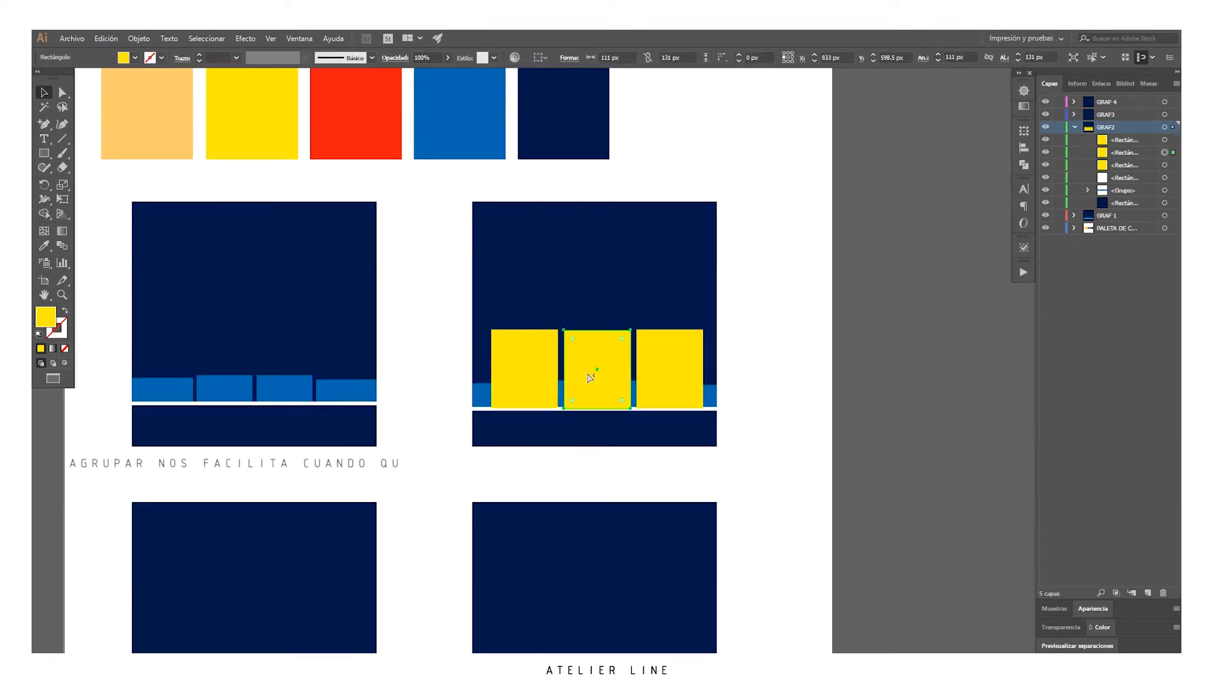
pyautogui.keyDown('shift'); pyautogui.click(685, 373); pyautogui.keyUp('shift')
pyautogui.rightClick(685, 370)
pyautogui.click(746, 441)
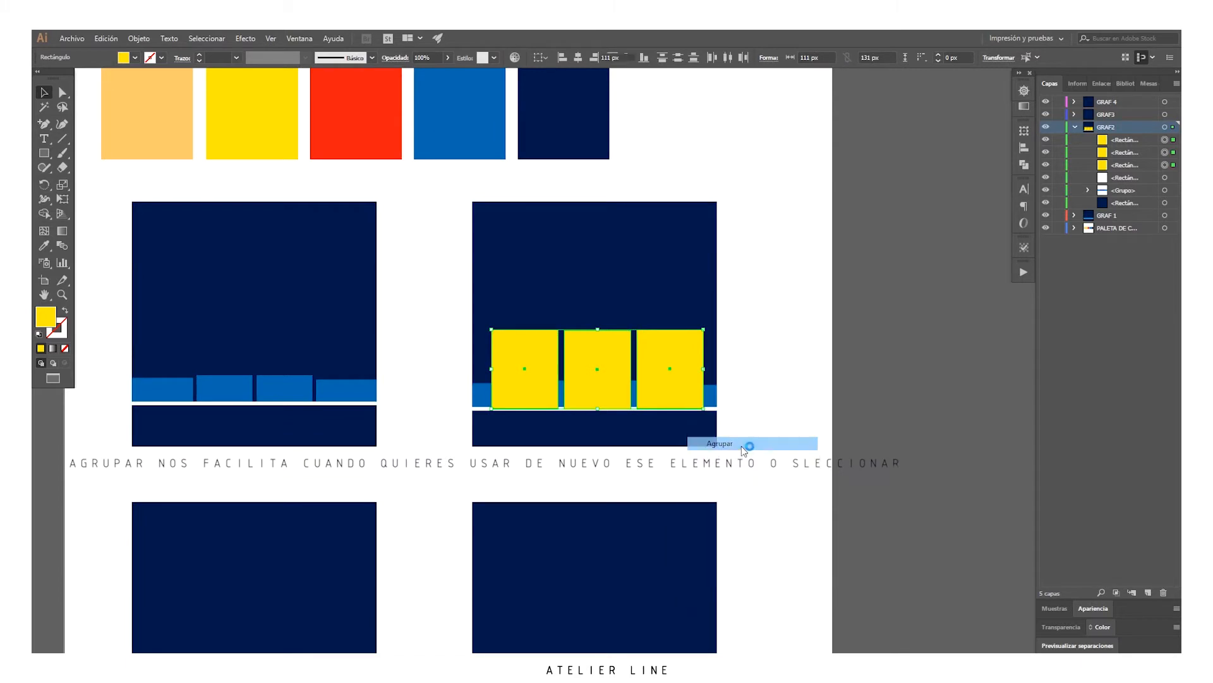
pyautogui.click(1076, 127)
pyautogui.click(1075, 127)
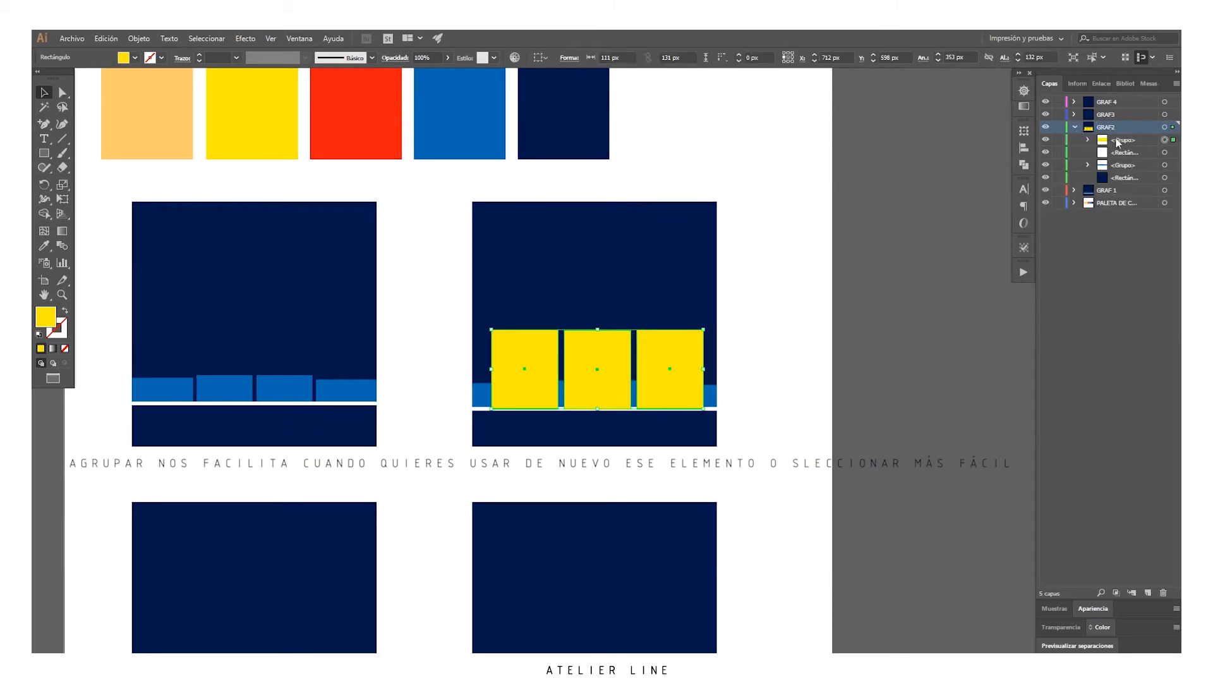
pyautogui.doubleClick(1125, 140)
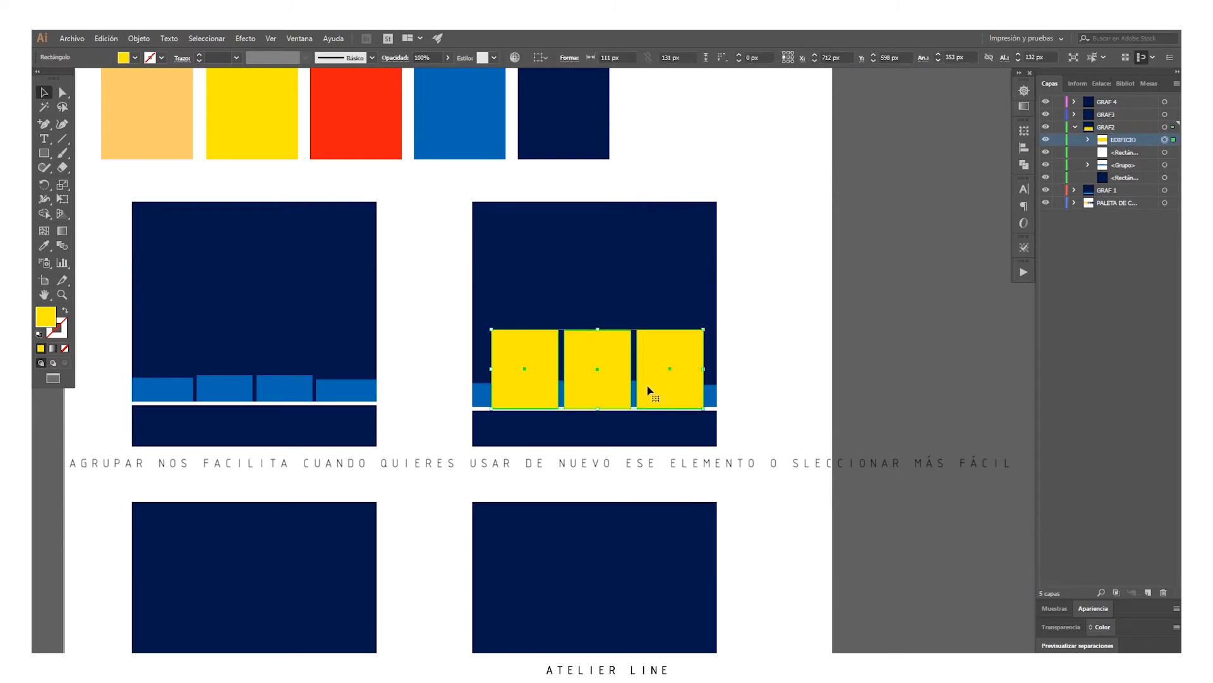
# Step: Nudge the EDIFICIO group 6 px up and 2 px left
pyautogui.press('Up')
pyautogui.press('Up')
pyautogui.press('Up')
pyautogui.press('Up')
pyautogui.press('Up')
pyautogui.press('Up')
pyautogui.press('Left')
pyautogui.press('Left')
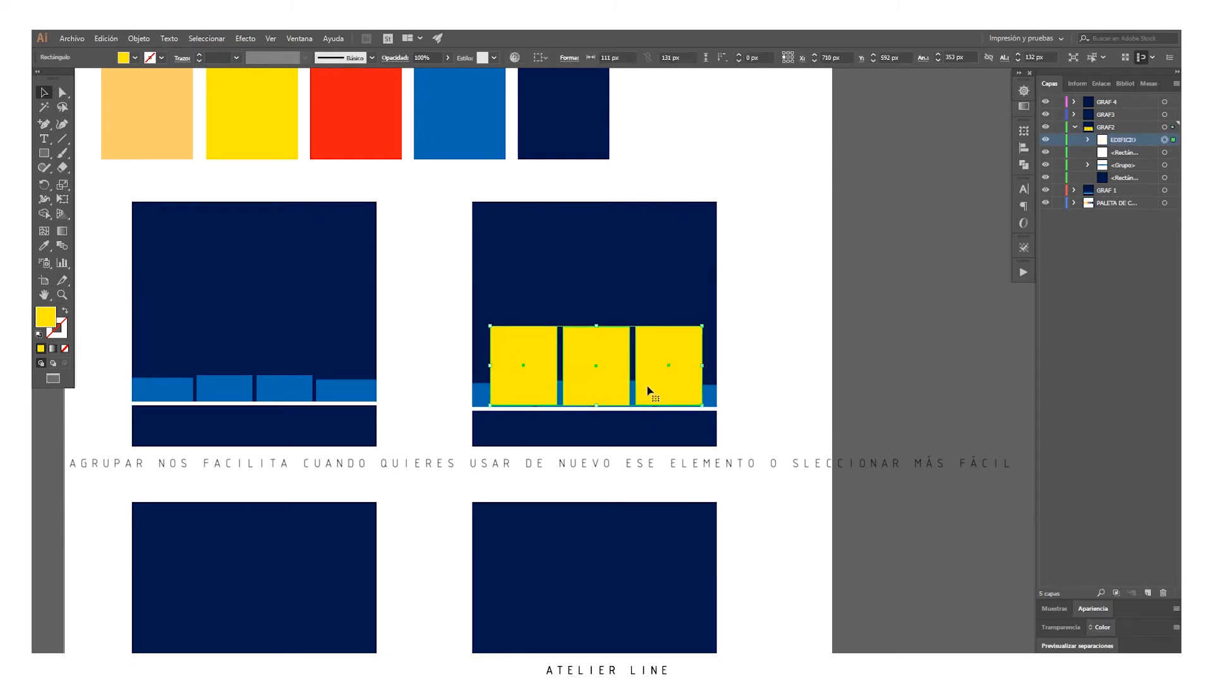
pyautogui.click(795, 373)
pyautogui.hotkey('ctrl', '-')
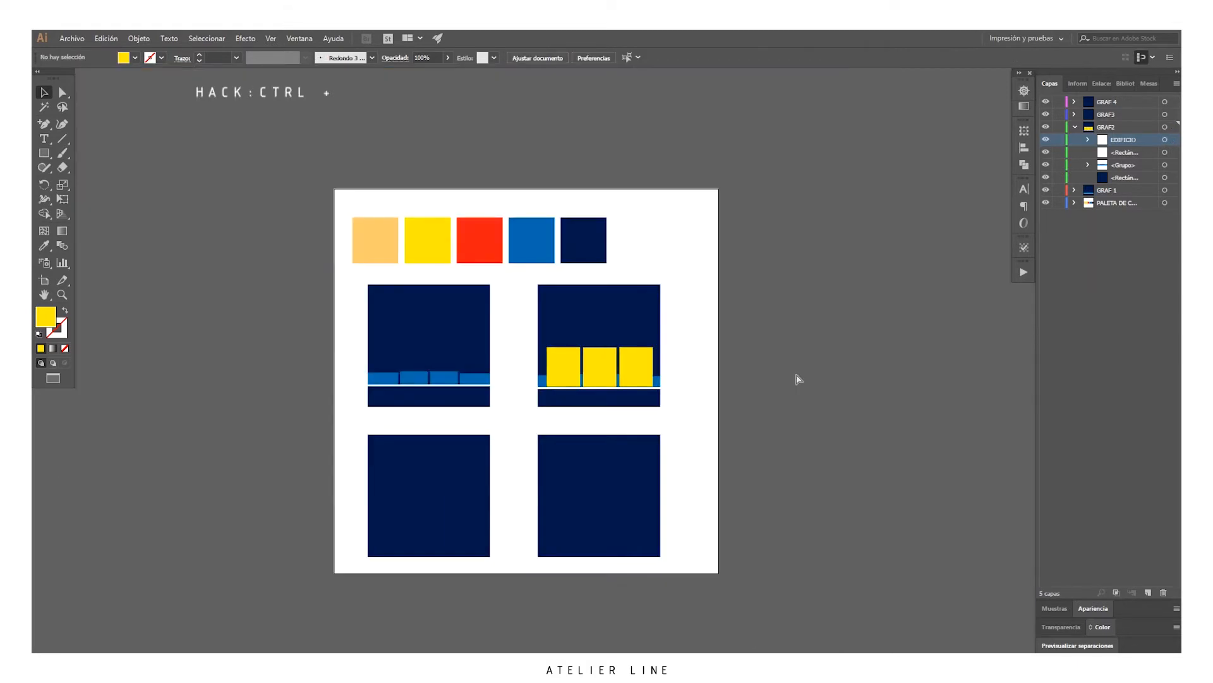
# Step: Paste a copy of the EDIFICIO group into the GRAF3 layer and place it in the lower-left navy square
pyautogui.hotkey('ctrl', '0')
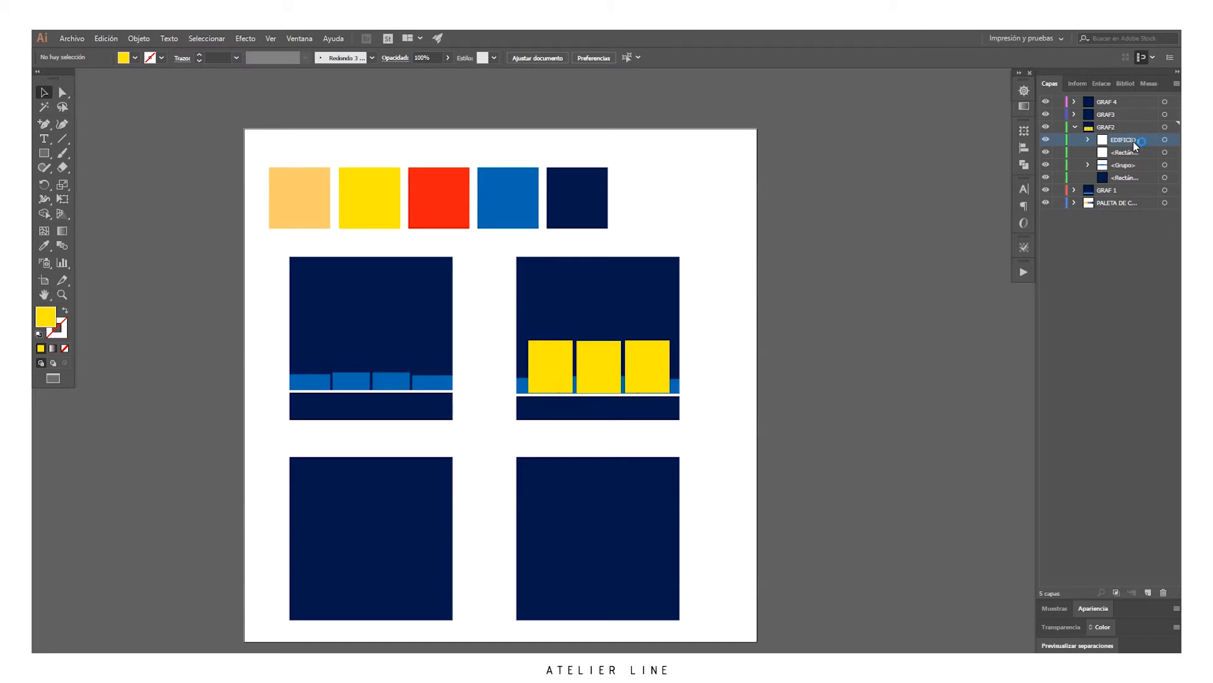
pyautogui.click(650, 373)
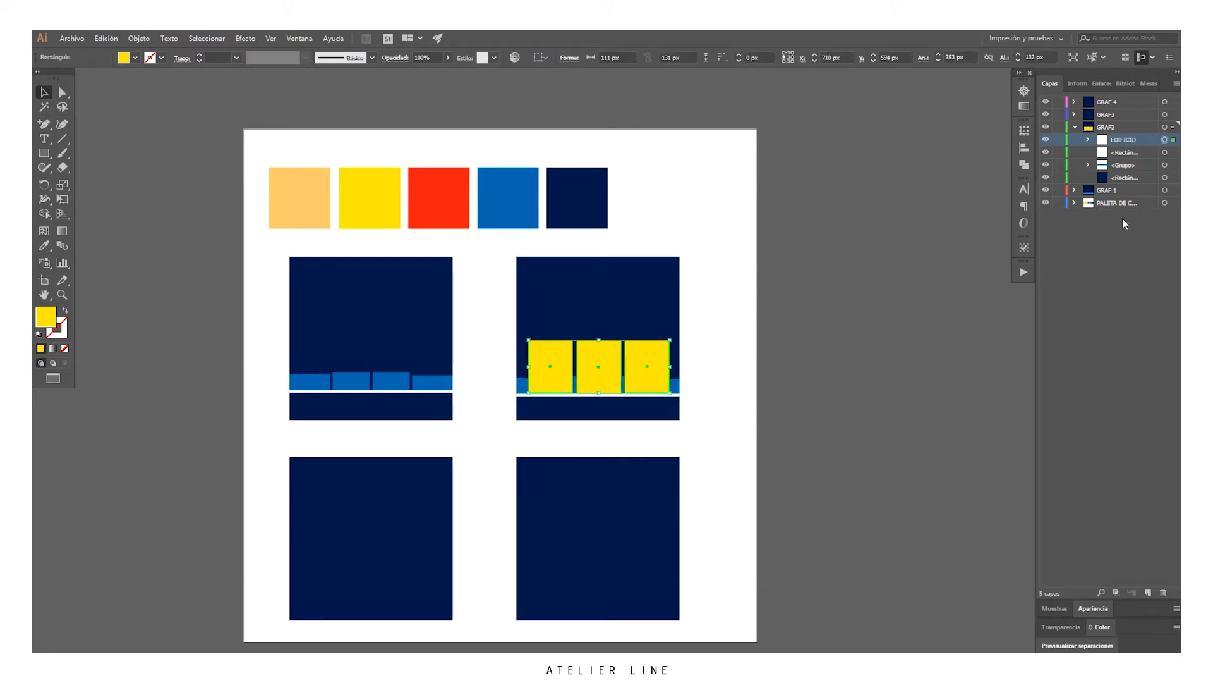
pyautogui.click(1112, 117)
pyautogui.click(1075, 115)
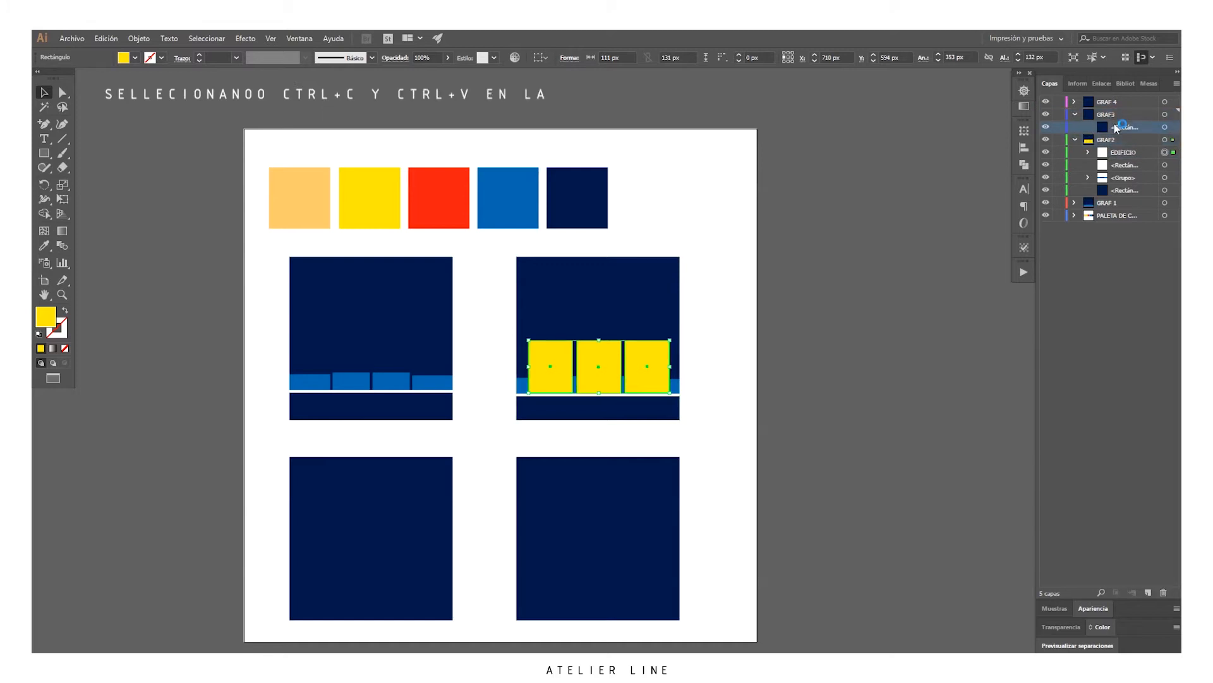
pyautogui.hotkey('ctrl', 'v')
pyautogui.moveTo(645, 370); pyautogui.dragTo(429, 579)
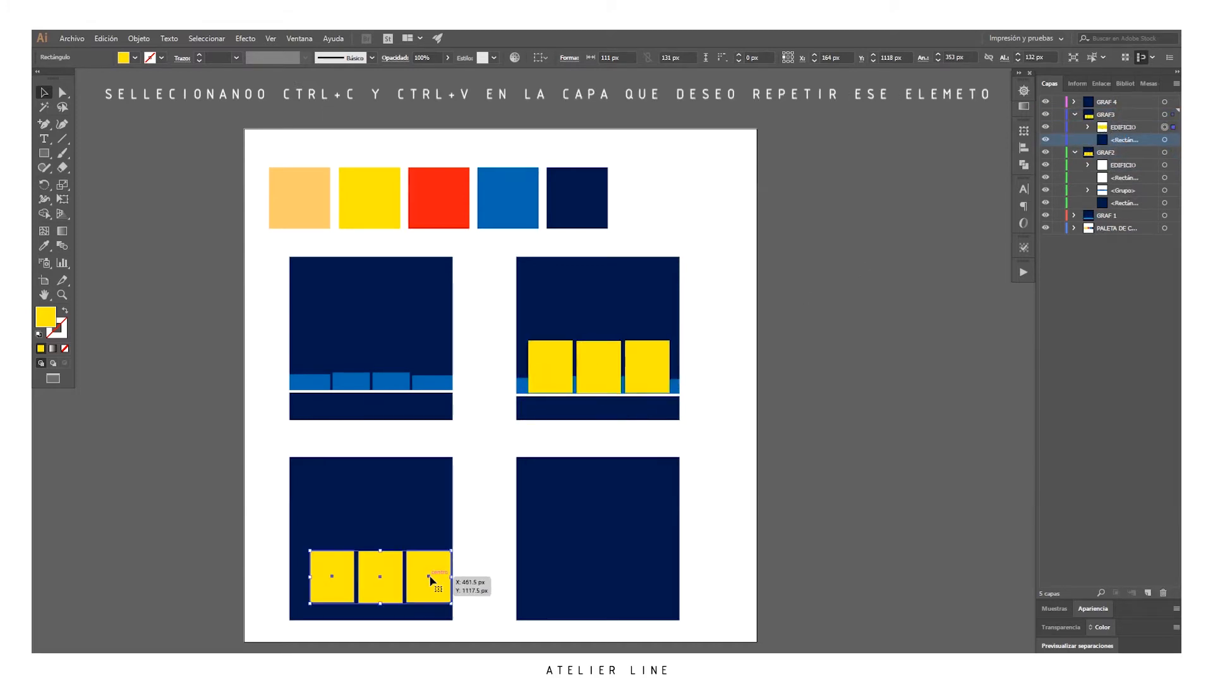
# Step: Clear the GRAF3 layer, then paste a copy of the whole GRAF2 graphic into it and place it as the lower-left graphic
pyautogui.press('Delete')
pyautogui.moveTo(701, 396); pyautogui.dragTo(701, 397)
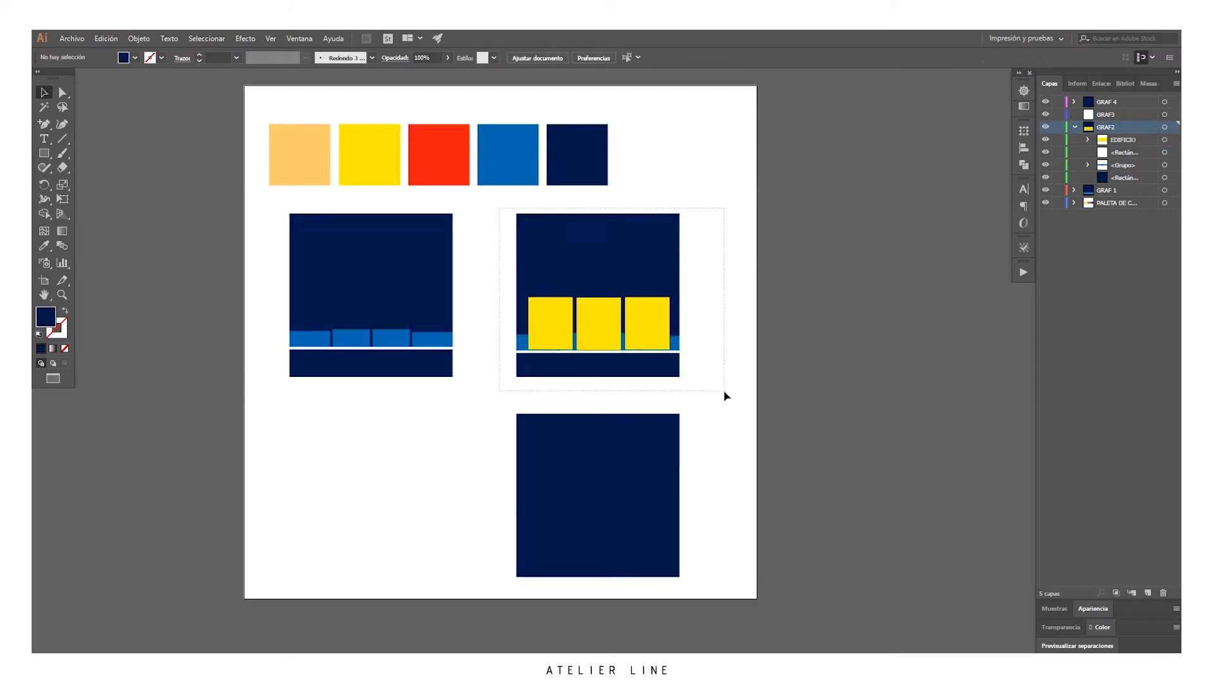
pyautogui.moveTo(725, 396); pyautogui.dragTo(728, 396)
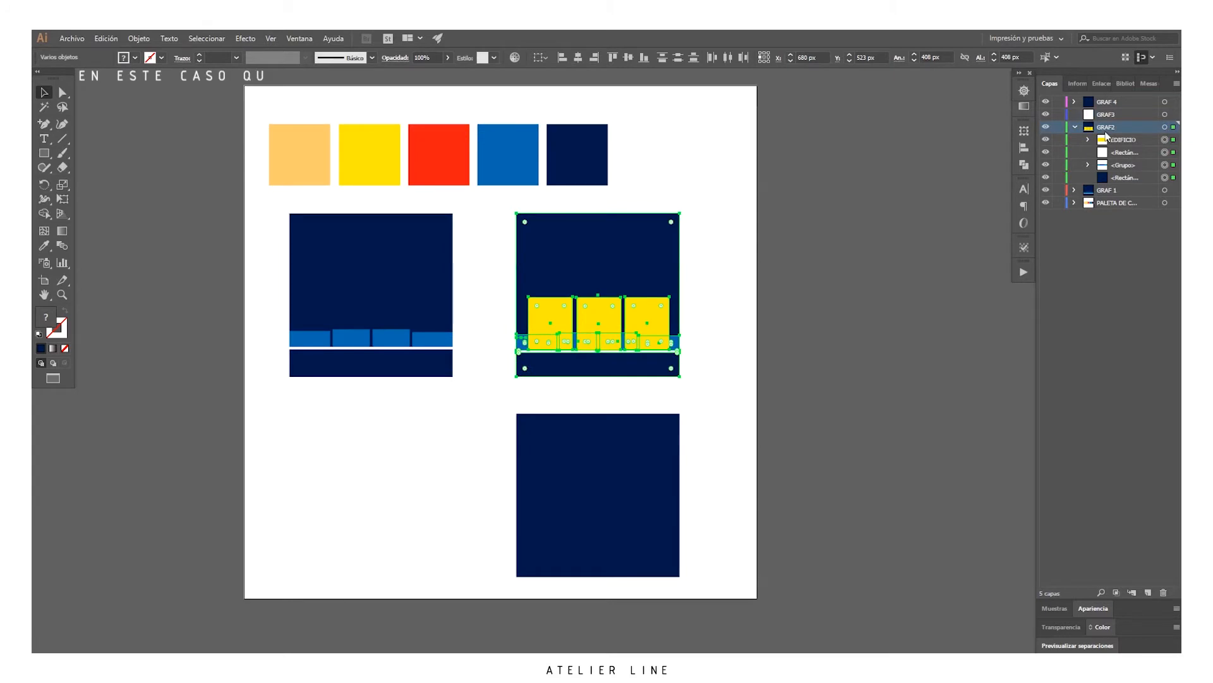
pyautogui.click(1122, 115)
pyautogui.hotkey('ctrl', 'v')
pyautogui.moveTo(625, 334); pyautogui.dragTo(411, 442)
pyautogui.click(508, 470)
# Step: Ungroup the three yellow rectangles of the EDIFICIO copy in the lower-left graphic
pyautogui.hotkey('ctrl', '+')
pyautogui.hotkey('ctrl', '-')
pyautogui.scroll(-3, 520, 471)
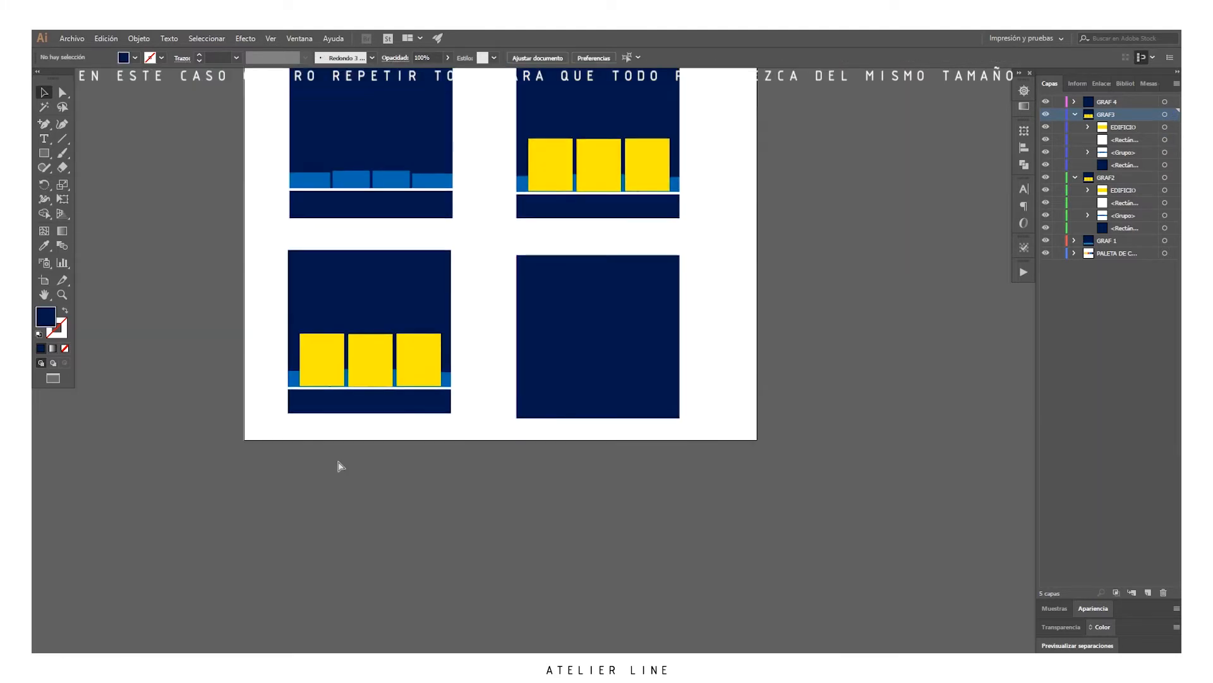
pyautogui.hotkey('ctrl', '+')
pyautogui.hotkey('ctrl', '+')
pyautogui.moveTo(311, 397); pyautogui.dragTo(665, 358)
pyautogui.scroll(5, 666, 298)
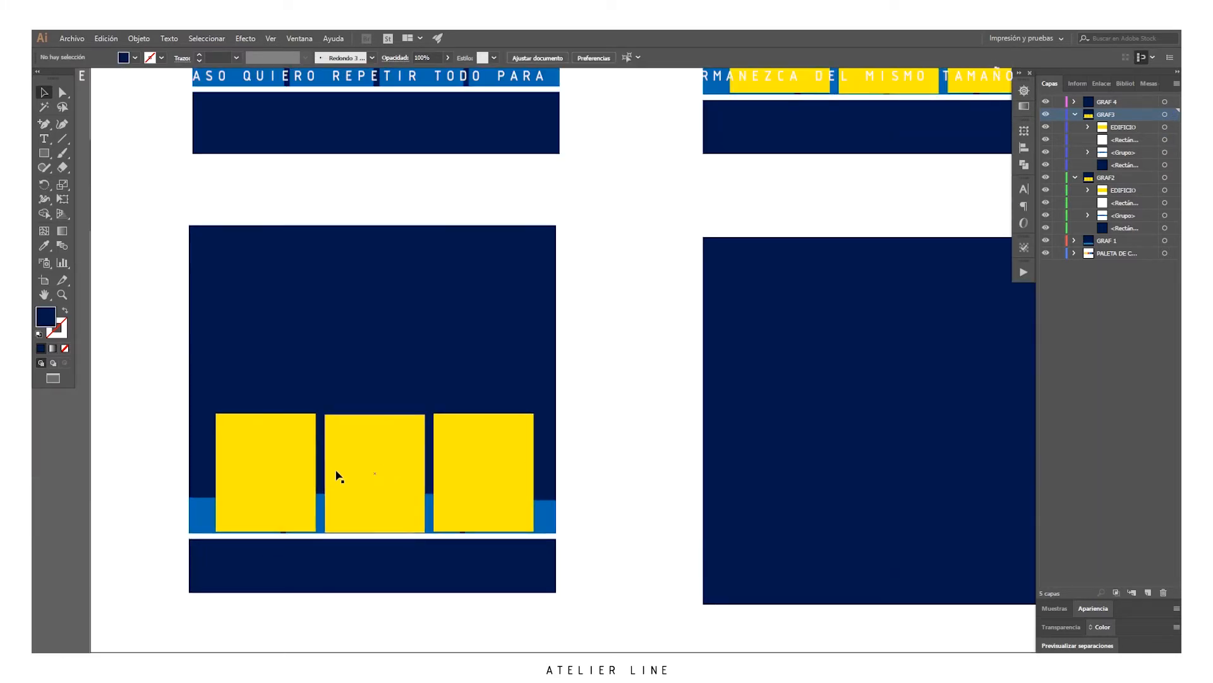
pyautogui.click(334, 477)
pyautogui.click(659, 484)
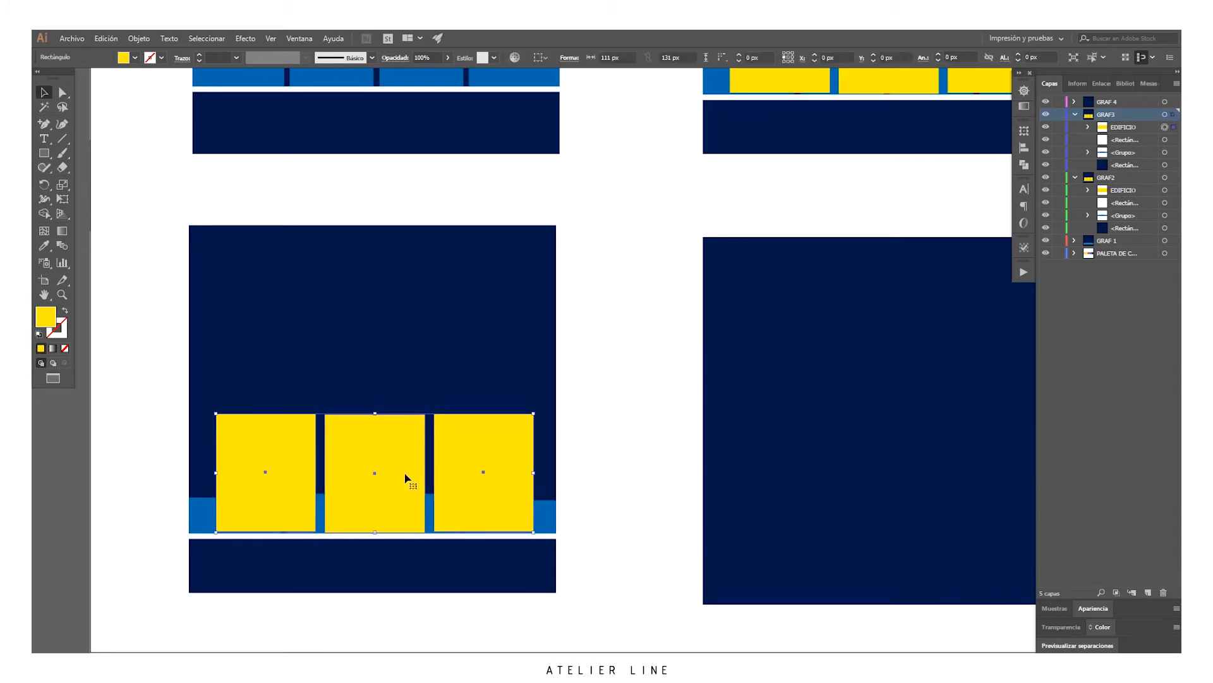
pyautogui.rightClick(404, 473)
pyautogui.click(471, 561)
pyautogui.click(628, 521)
# Step: Shorten the middle yellow rectangle from below to its upper half
pyautogui.click(380, 531)
pyautogui.moveTo(376, 531); pyautogui.dragTo(383, 468)
pyautogui.moveTo(379, 414); pyautogui.dragTo(378, 472)
pyautogui.click(661, 468)
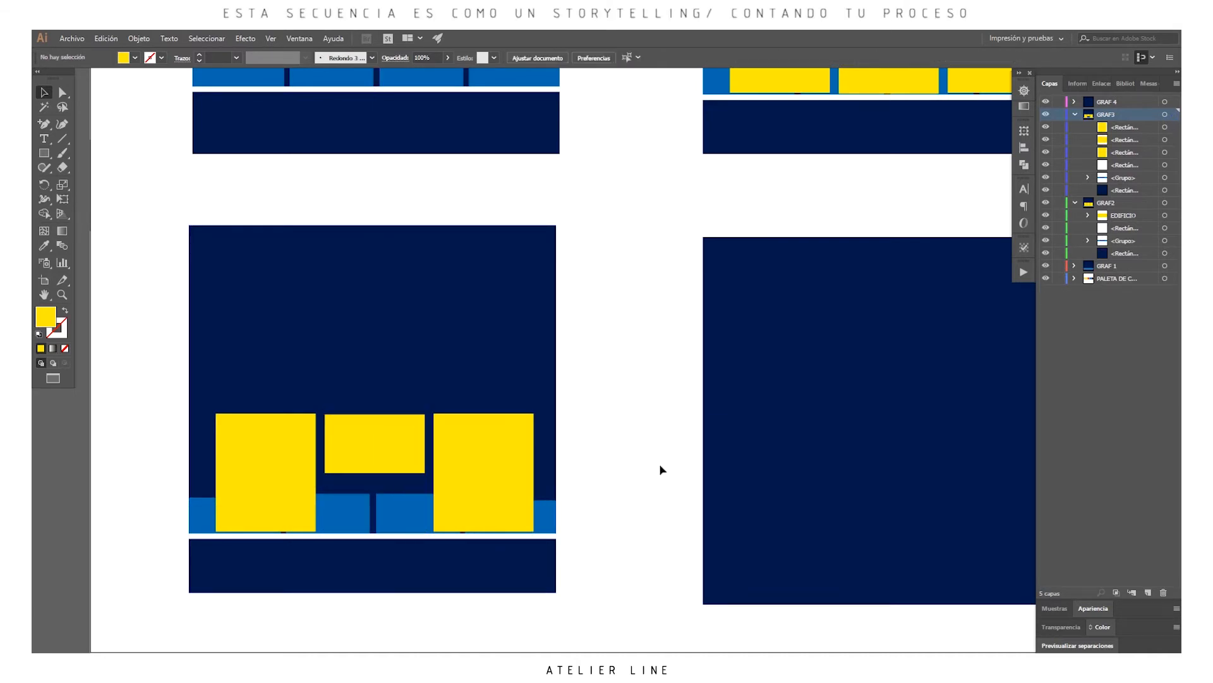
# Step: Adjust the lower edges of the outer yellow rectangles in the lower-left graphic so they rest on the white ground line
pyautogui.hotkey('ctrl', '-')
pyautogui.hotkey('ctrl', '-')
pyautogui.hotkey('ctrl', '+')
pyautogui.moveTo(661, 468); pyautogui.dragTo(494, 514)
pyautogui.click(304, 469)
pyautogui.moveTo(282, 485); pyautogui.dragTo(282, 490)
pyautogui.click(460, 471)
pyautogui.scroll(1, 460, 471)
pyautogui.moveTo(455, 468); pyautogui.dragTo(659, 386)
pyautogui.click(430, 414)
pyautogui.moveTo(415, 457); pyautogui.dragTo(414, 442)
pyautogui.click(560, 429)
pyautogui.moveTo(560, 456); pyautogui.dragTo(561, 441)
pyautogui.moveTo(560, 441); pyautogui.dragTo(561, 458)
pyautogui.click(418, 430)
pyautogui.moveTo(414, 442); pyautogui.dragTo(461, 457)
pyautogui.click(337, 460)
# Step: Place copies of a thin yellow rectangle beneath the shortened middle block so that it stands on three legs
pyautogui.press('v')
pyautogui.hotkey('ctrl', 'c')
pyautogui.hotkey('ctrl', 'v')
pyautogui.moveTo(604, 379); pyautogui.dragTo(517, 441)
pyautogui.hotkey('ctrl', 'v')
pyautogui.click(676, 416)
# Step: Lower the tops of the first and middle yellow buildings and raise the top of the third one
pyautogui.hotkey('ctrl', '-')
pyautogui.hotkey('ctrl', '-')
pyautogui.hotkey('ctrl', '+')
pyautogui.hotkey('ctrl', '+')
pyautogui.hotkey('ctrl', '+')
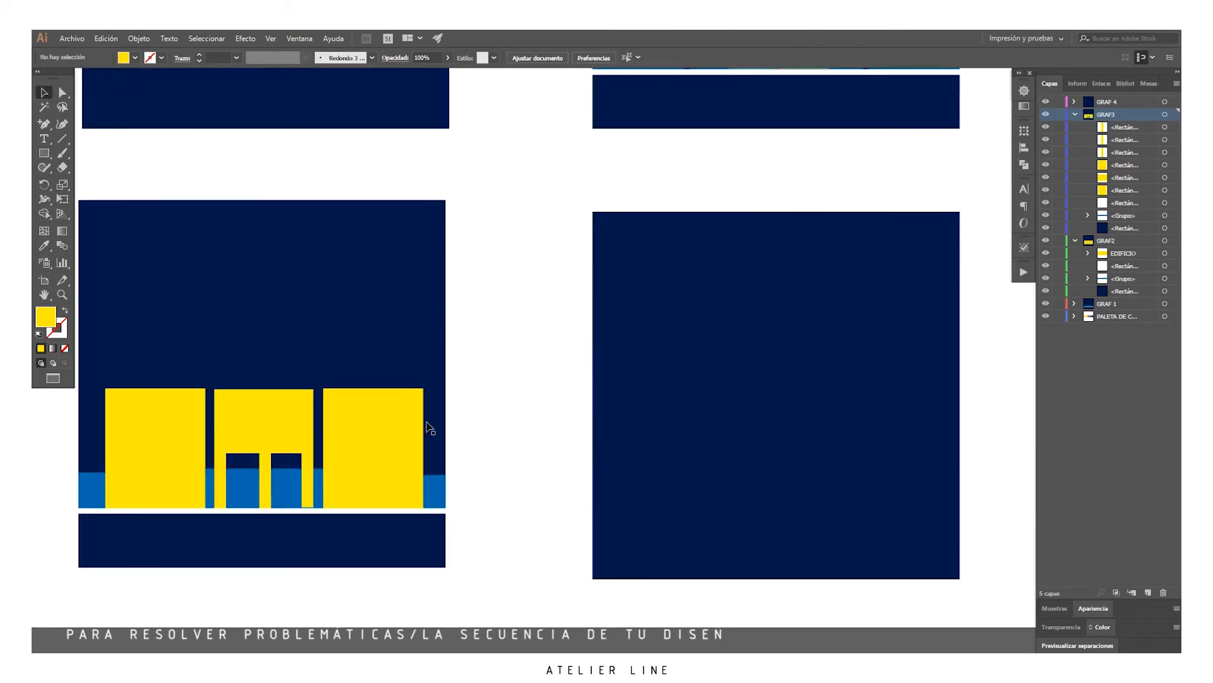
pyautogui.click(157, 436)
pyautogui.moveTo(156, 388); pyautogui.dragTo(155, 415)
pyautogui.click(271, 420)
pyautogui.moveTo(264, 388); pyautogui.dragTo(265, 414)
pyautogui.click(373, 423)
pyautogui.moveTo(376, 388); pyautogui.dragTo(375, 357)
pyautogui.click(515, 433)
# Step: Replace the empty lower-right square with a copy of the lower-left graphic pasted into the GRAF 4 layer
pyautogui.scroll(-2, 514, 433)
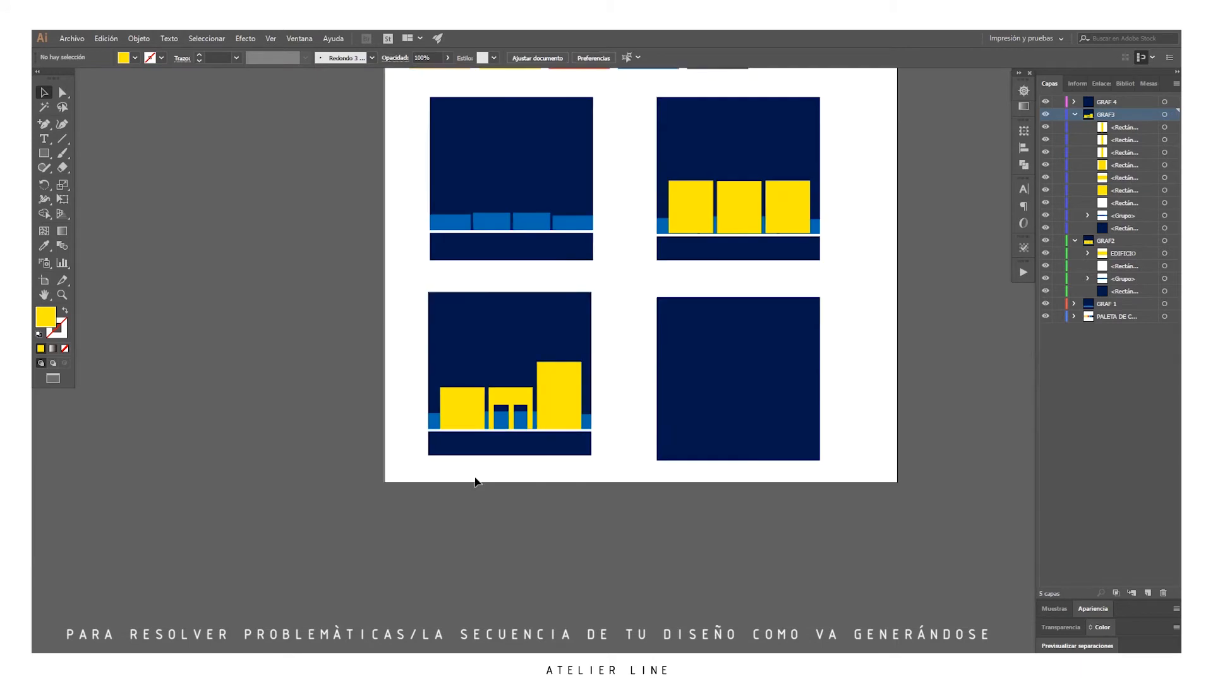
pyautogui.moveTo(477, 480); pyautogui.dragTo(333, 599)
pyautogui.click(593, 500)
pyautogui.press('Delete')
pyautogui.moveTo(528, 578); pyautogui.dragTo(242, 418)
pyautogui.click(1113, 102)
pyautogui.hotkey('ctrl', 'v')
pyautogui.moveTo(647, 335); pyautogui.dragTo(637, 458)
pyautogui.click(721, 464)
# Step: Turn the lower-right graphic's first yellow building into two stacked blocks, a lower one about 95 by 35 px and a narrower one above
pyautogui.scroll(-2, 721, 464)
pyautogui.hotkey('ctrl', '+')
pyautogui.hotkey('ctrl', '+')
pyautogui.click(504, 434)
pyautogui.hotkey('ctrl', '+')
pyautogui.moveTo(454, 293); pyautogui.dragTo(472, 355)
pyautogui.moveTo(392, 330); pyautogui.dragTo(424, 334)
pyautogui.moveTo(471, 333); pyautogui.dragTo(454, 359)
pyautogui.click(461, 385)
pyautogui.moveTo(391, 380); pyautogui.dragTo(414, 376)
# Step: Delete the thin legs beneath the middle yellow block in the lower-right graphic
pyautogui.scroll(1, 442, 383)
pyautogui.click(538, 396)
pyautogui.press('Delete')
pyautogui.click(596, 396)
pyautogui.press('Delete')
pyautogui.moveTo(604, 340); pyautogui.dragTo(594, 375)
# Step: Shorten the tall yellow rectangle to about 111 by 48 px and stack a lower copy directly above it
pyautogui.scroll(3, 790, 360)
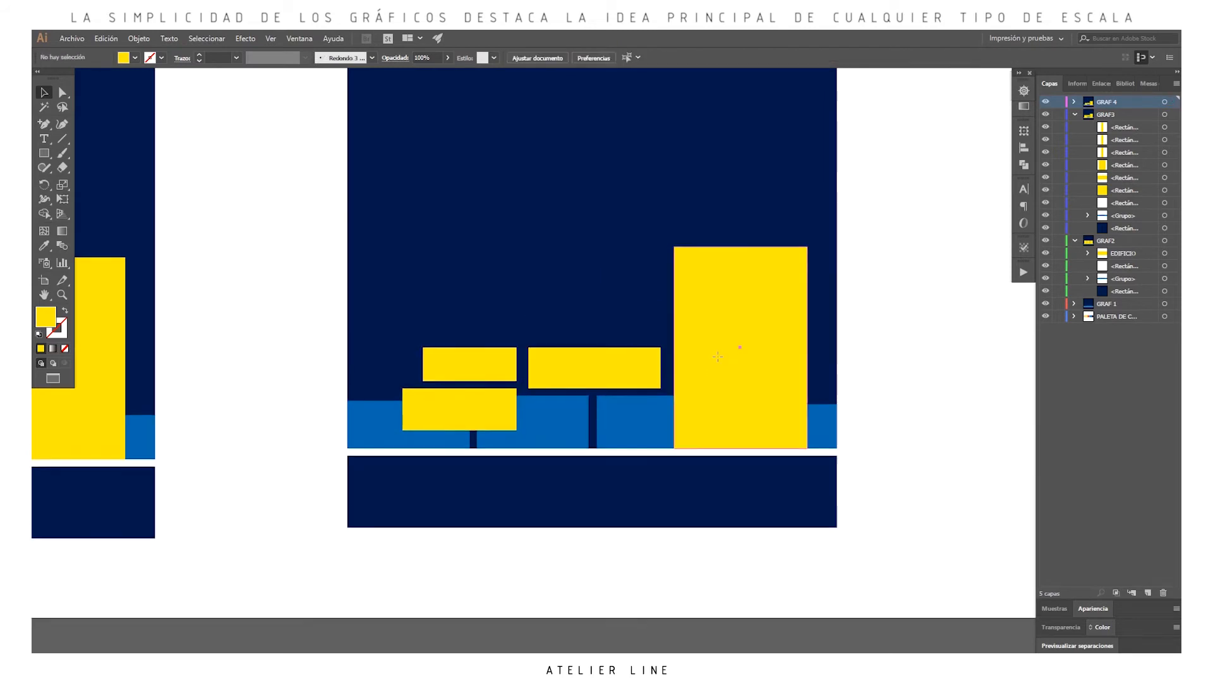
pyautogui.click(733, 297)
pyautogui.moveTo(736, 287); pyautogui.dragTo(742, 436)
pyautogui.hotkey('ctrl', 'c')
pyautogui.hotkey('ctrl', 'v')
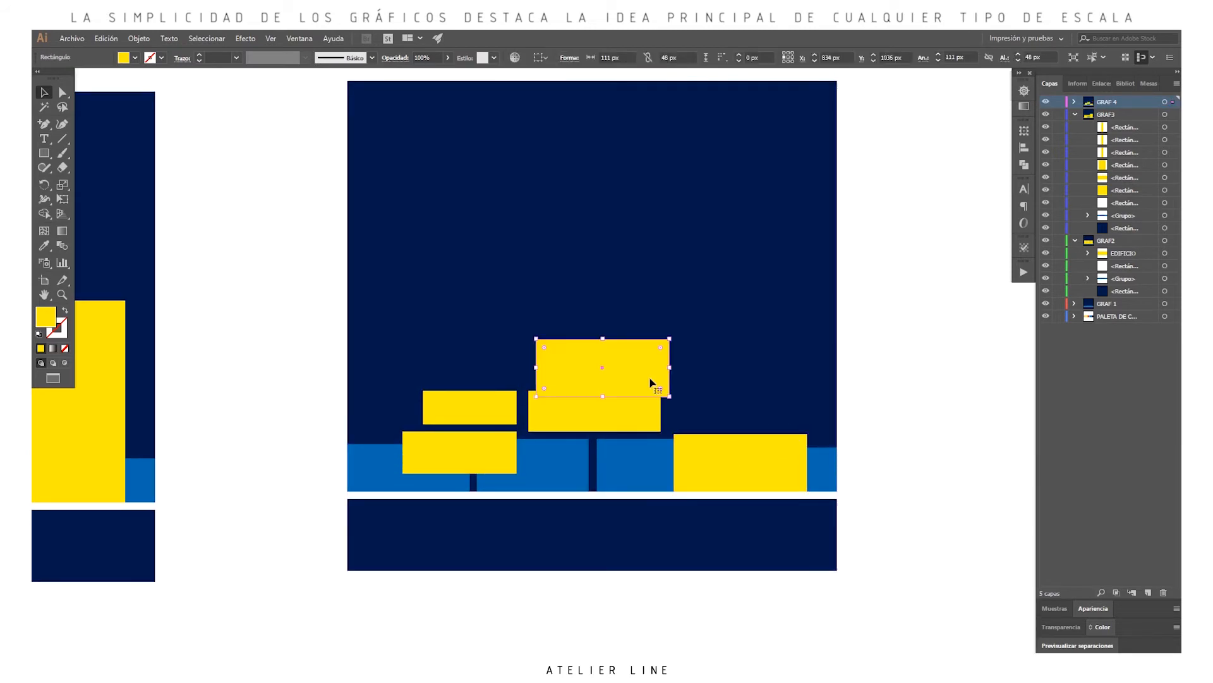
pyautogui.moveTo(634, 379); pyautogui.dragTo(772, 411)
pyautogui.moveTo(740, 372); pyautogui.dragTo(741, 391)
# Step: Stack two more yellow blocks on the tower, each narrowed from its left side to form terraces
pyautogui.hotkey('ctrl', 'c')
pyautogui.hotkey('ctrl', 'v')
pyautogui.moveTo(634, 377); pyautogui.dragTo(772, 376)
pyautogui.moveTo(674, 367); pyautogui.dragTo(710, 367)
pyautogui.scroll(3, 746, 379)
pyautogui.moveTo(771, 422); pyautogui.dragTo(747, 386)
# Step: Make a thin yellow bar about 27 by 5 px from a resized block copy, left of the top block and level with its upper edge
pyautogui.hotkey('ctrl', '-')
pyautogui.hotkey('ctrl', '-')
pyautogui.hotkey('ctrl', '+')
pyautogui.click(596, 451)
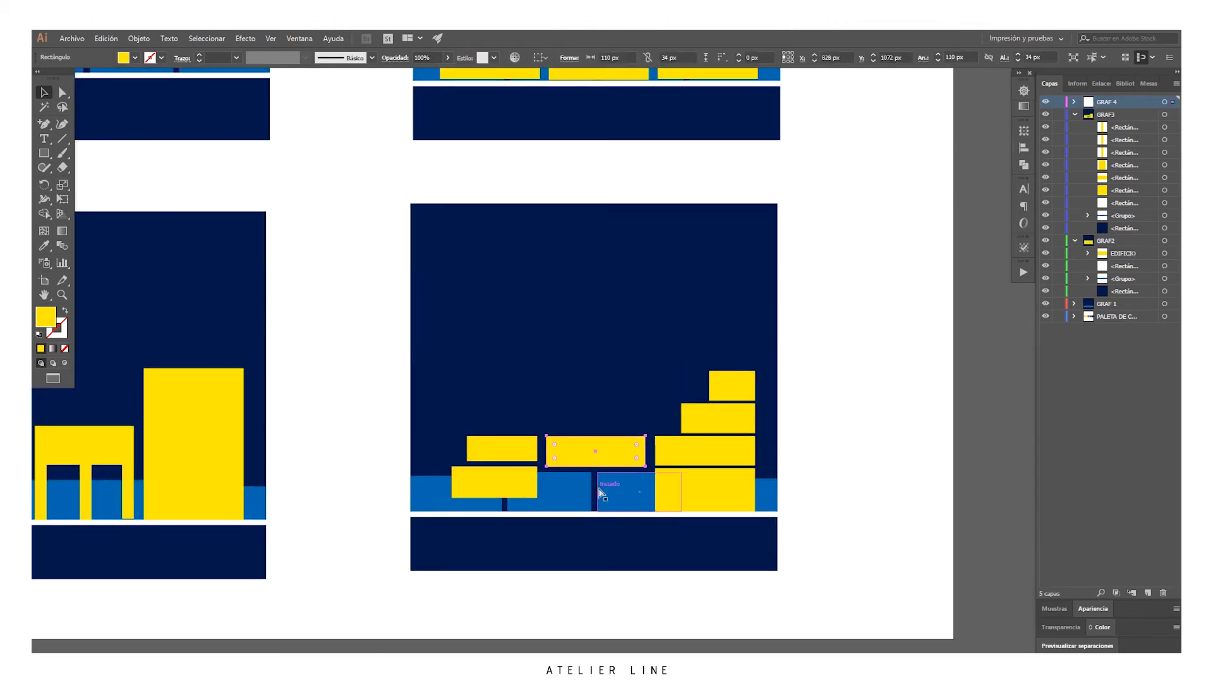
pyautogui.hotkey('ctrl', 'c')
pyautogui.hotkey('ctrl', 'v')
pyautogui.moveTo(627, 363); pyautogui.dragTo(666, 384)
pyautogui.moveTo(646, 441); pyautogui.dragTo(646, 421)
pyautogui.moveTo(656, 371); pyautogui.dragTo(676, 374)
pyautogui.moveTo(624, 381); pyautogui.dragTo(624, 373)
pyautogui.moveTo(525, 368); pyautogui.dragTo(674, 368)
pyautogui.click(703, 382)
pyautogui.click(704, 371)
# Step: Rotate a copy of the thin bar upright and place it below the left end of the horizontal bar
pyautogui.hotkey('ctrl', 'c')
pyautogui.hotkey('ctrl', 'v')
pyautogui.rightClick(615, 372)
pyautogui.moveTo(654, 545)
pyautogui.click(781, 577)
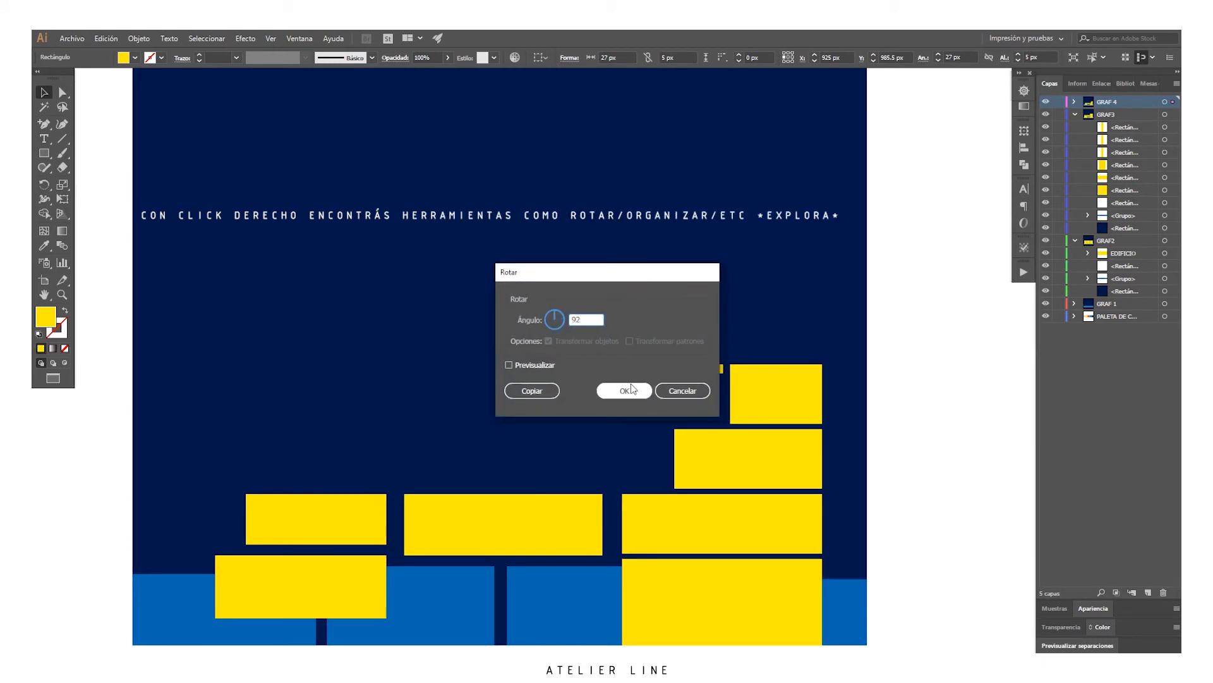
pyautogui.click(611, 391)
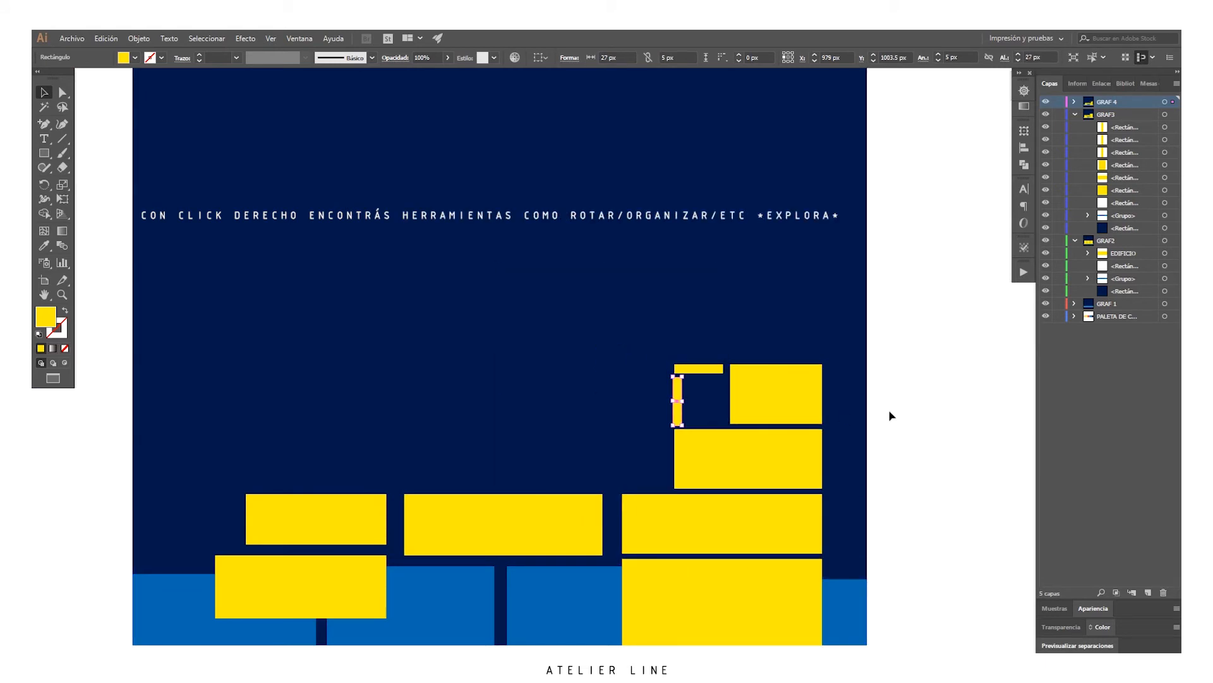
# Step: Place copies of the two thin bars left of the tower's second-highest block and left of the upper block on the graphic's left side
pyautogui.keyDown('shift'); pyautogui.click(698, 370); pyautogui.keyUp('shift')
pyautogui.scroll(-2, 712, 382)
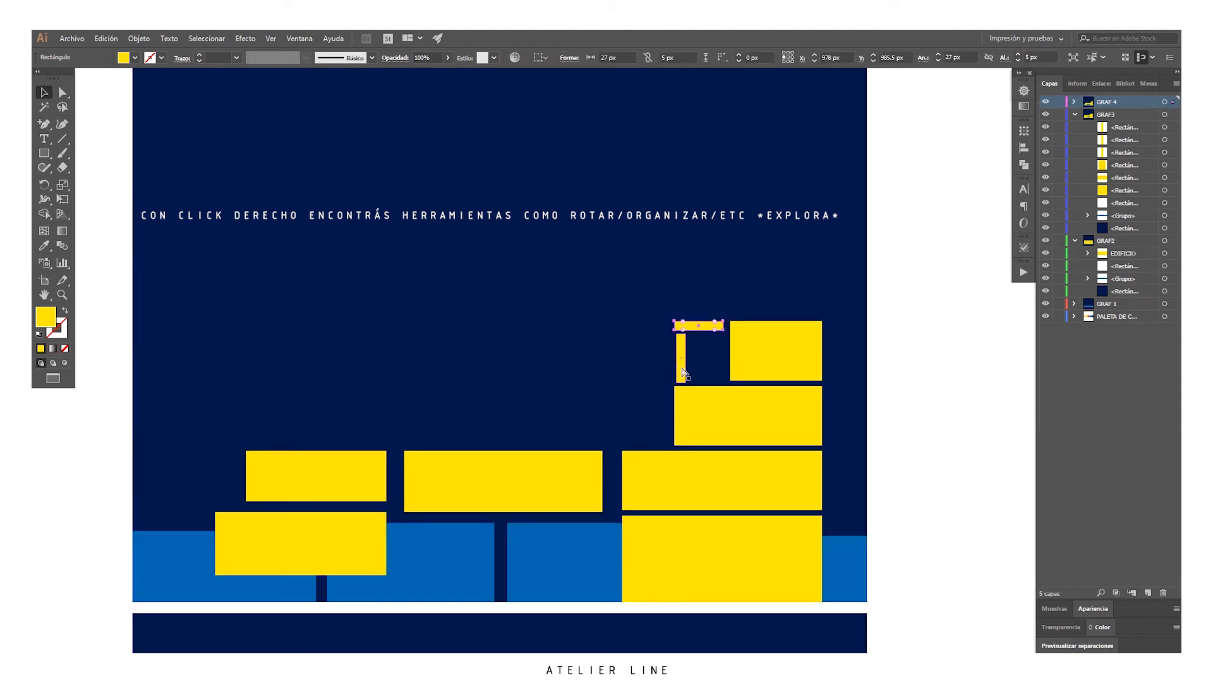
pyautogui.hotkey('ctrl', 'v')
pyautogui.moveTo(588, 370); pyautogui.dragTo(119, 486)
pyautogui.hscroll(3, 687, 442)
pyautogui.hotkey('ctrl', 'v')
pyautogui.hscroll(-8, 252, 481)
pyautogui.scroll(-3, 253, 481)
# Step: Extend the lower-left yellow block to line up with the upright bar and stretch the block above it downward
pyautogui.click(405, 466)
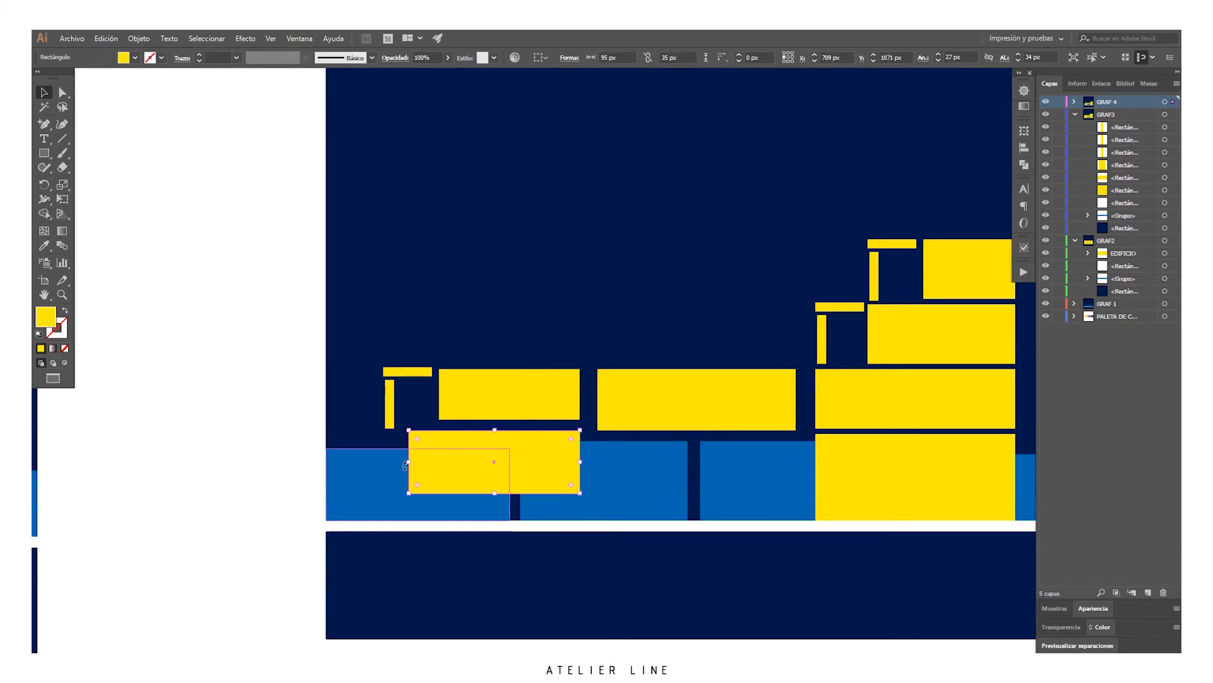
pyautogui.moveTo(391, 462); pyautogui.dragTo(386, 462)
pyautogui.click(492, 412)
pyautogui.moveTo(510, 419); pyautogui.dragTo(511, 429)
# Step: Widen the middle yellow block on both sides and lower the top edge of the lower-left block to leave narrow, even gaps
pyautogui.click(694, 420)
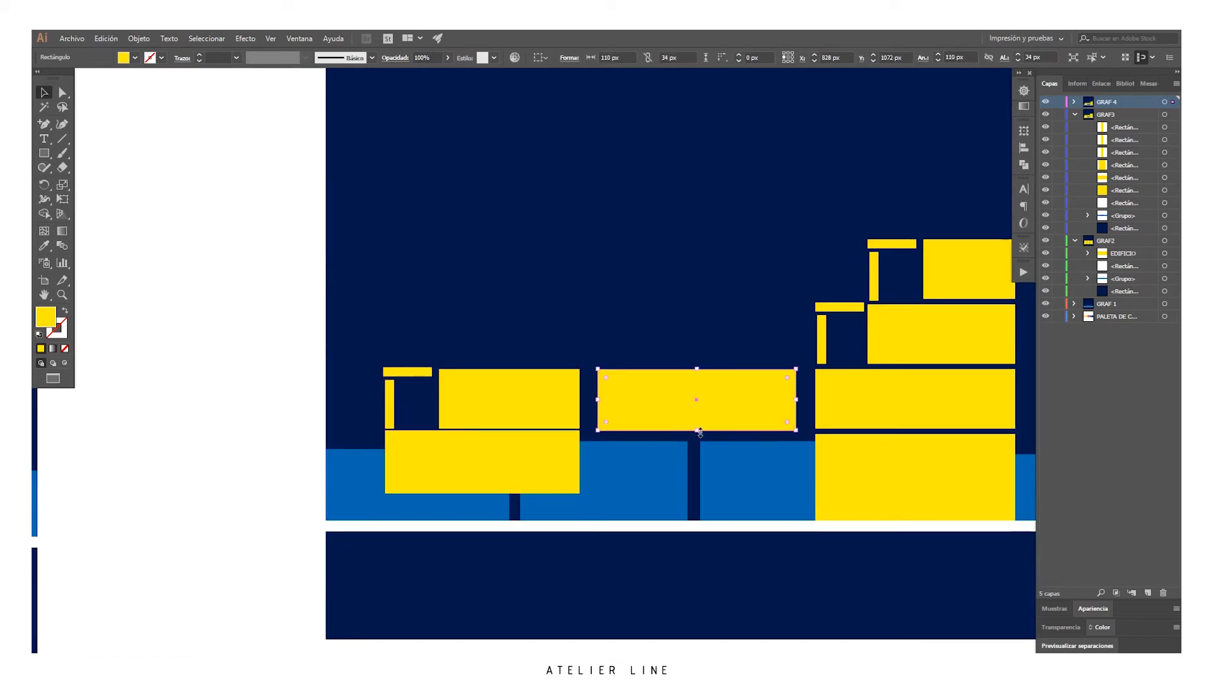
pyautogui.moveTo(598, 399); pyautogui.dragTo(591, 401)
pyautogui.moveTo(796, 399); pyautogui.dragTo(811, 402)
pyautogui.moveTo(590, 400); pyautogui.dragTo(585, 402)
pyautogui.click(477, 446)
pyautogui.moveTo(482, 430); pyautogui.dragTo(484, 435)
pyautogui.click(236, 460)
# Step: Draw a stepped yellow staircase with the Pen tool from the ground line up to the lower-left block's edge
pyautogui.hotkey('ctrl', '-')
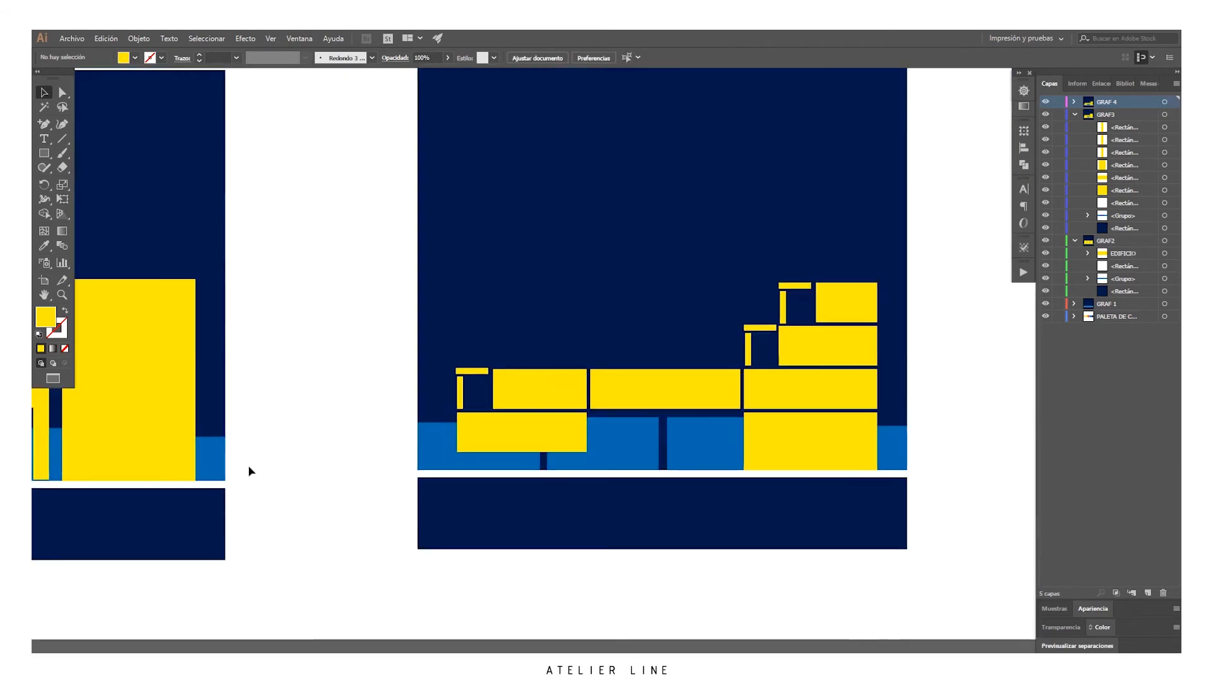
pyautogui.hscroll(-6, 249, 471)
pyautogui.scroll(-2, 249, 471)
pyautogui.hscroll(3, 826, 365)
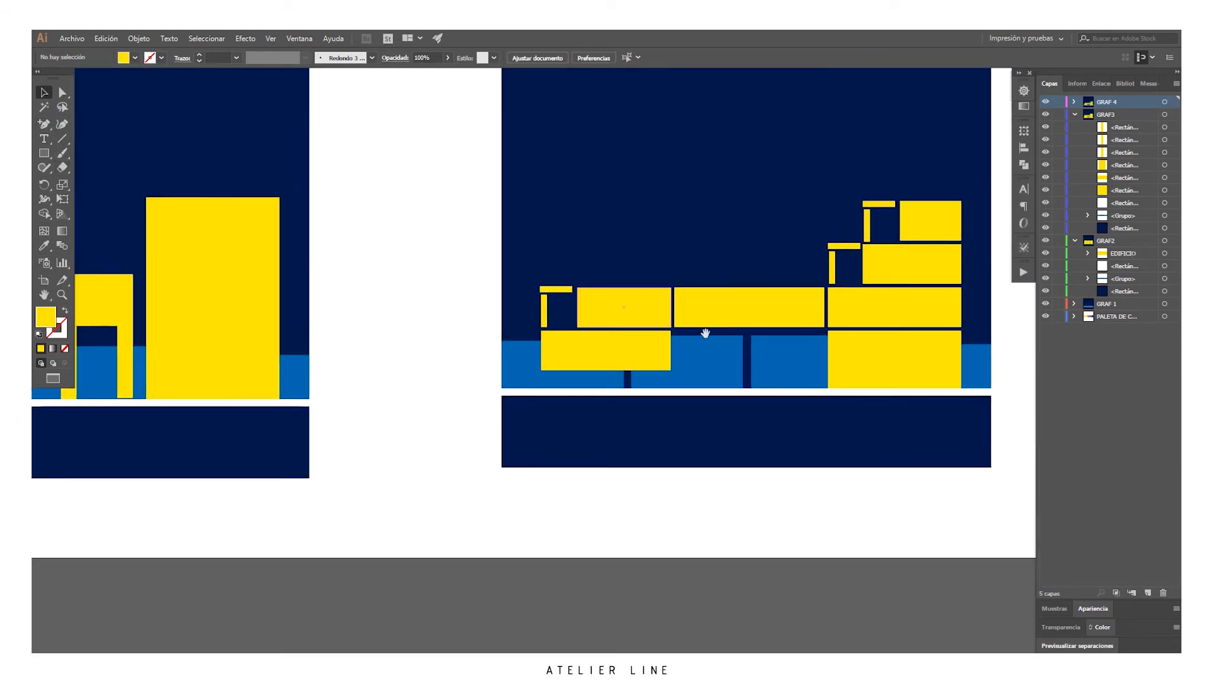
pyautogui.moveTo(705, 333); pyautogui.dragTo(617, 318)
pyautogui.hotkey('ctrl', '+')
pyautogui.hotkey('ctrl', '+')
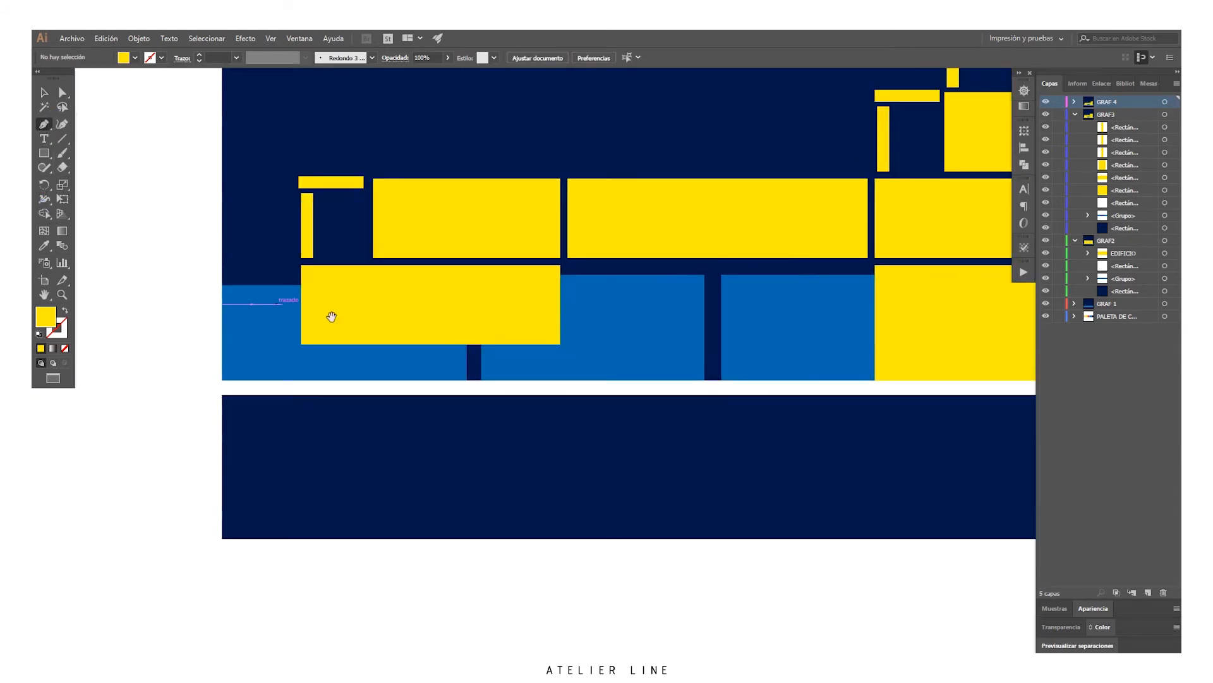
pyautogui.moveTo(331, 314); pyautogui.dragTo(523, 350)
pyautogui.click(421, 415)
pyautogui.click(421, 405)
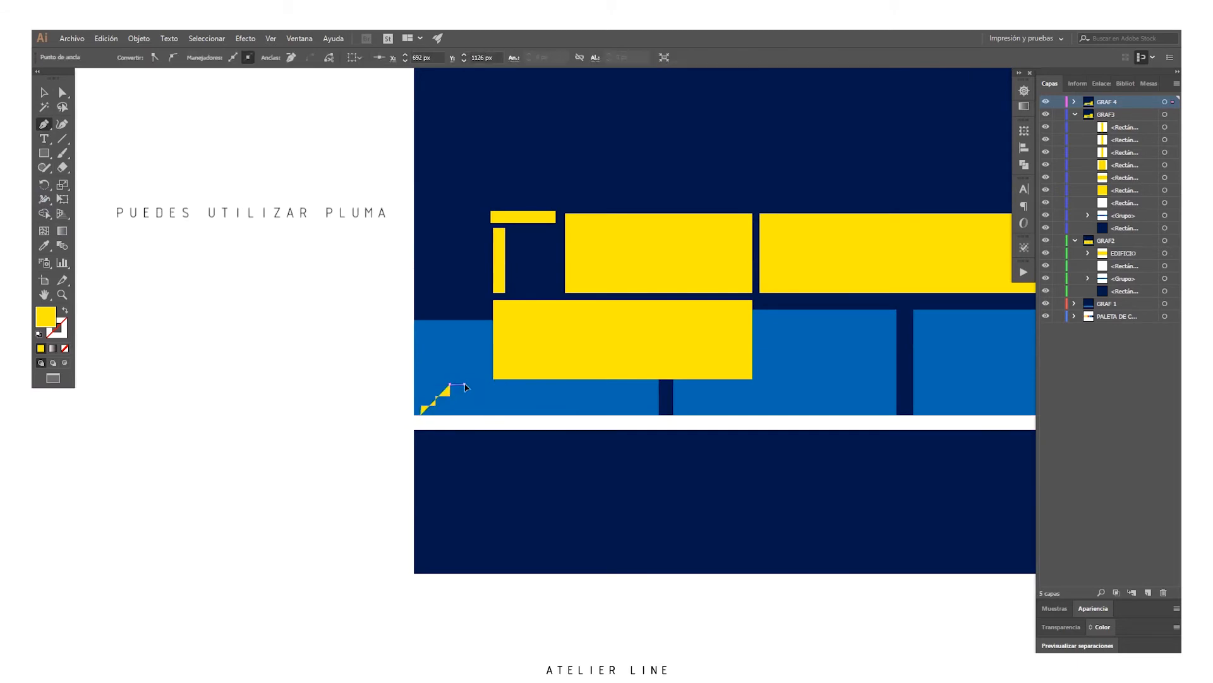
pyautogui.click(493, 380)
pyautogui.click(493, 414)
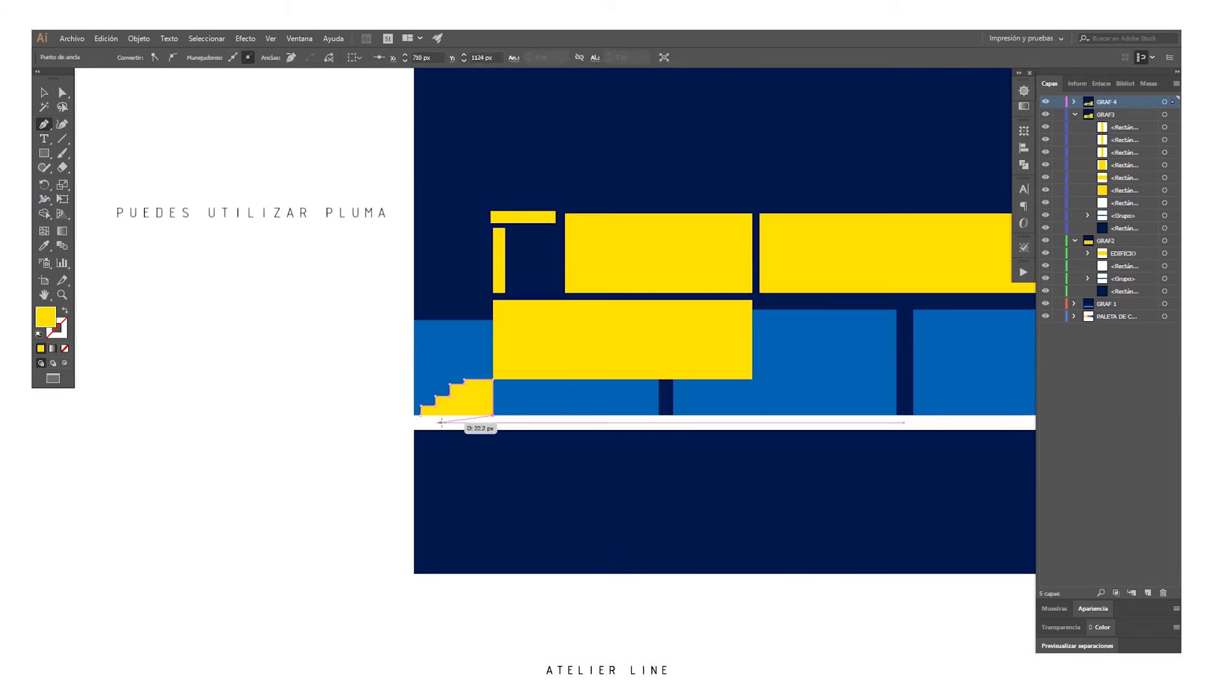
# Step: Stretch the lower-left yellow block down to the ground line beside the staircase
pyautogui.click(44, 93)
pyautogui.click(247, 320)
pyautogui.hotkey('ctrl', '-')
pyautogui.moveTo(569, 438); pyautogui.dragTo(335, 447)
pyautogui.click(382, 368)
pyautogui.moveTo(384, 385); pyautogui.dragTo(384, 410)
pyautogui.click(214, 390)
# Step: Examine the four graphics side by side, comparing the finished building form with the earlier stages
pyautogui.hotkey('ctrl', '-')
pyautogui.hotkey('ctrl', '-')
pyautogui.hotkey('ctrl', '-')
pyautogui.hotkey('ctrl', '+')
pyautogui.moveTo(590, 425); pyautogui.dragTo(572, 484)
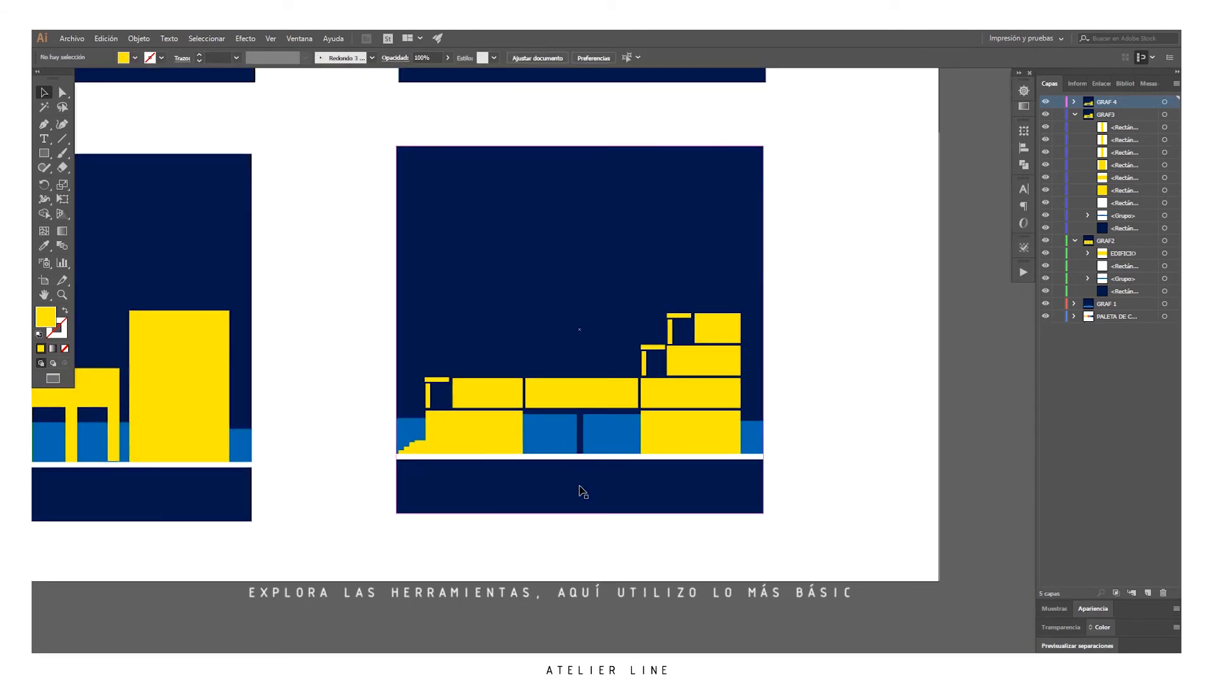
pyautogui.hotkey('ctrl', '+')
pyautogui.hotkey('ctrl', '-')
pyautogui.hotkey('ctrl', '-')
pyautogui.hotkey('ctrl', '-')
pyautogui.hotkey('ctrl', '-')
pyautogui.moveTo(703, 245); pyautogui.dragTo(712, 309)
pyautogui.hotkey('ctrl', '+')
pyautogui.hotkey('ctrl', '+')
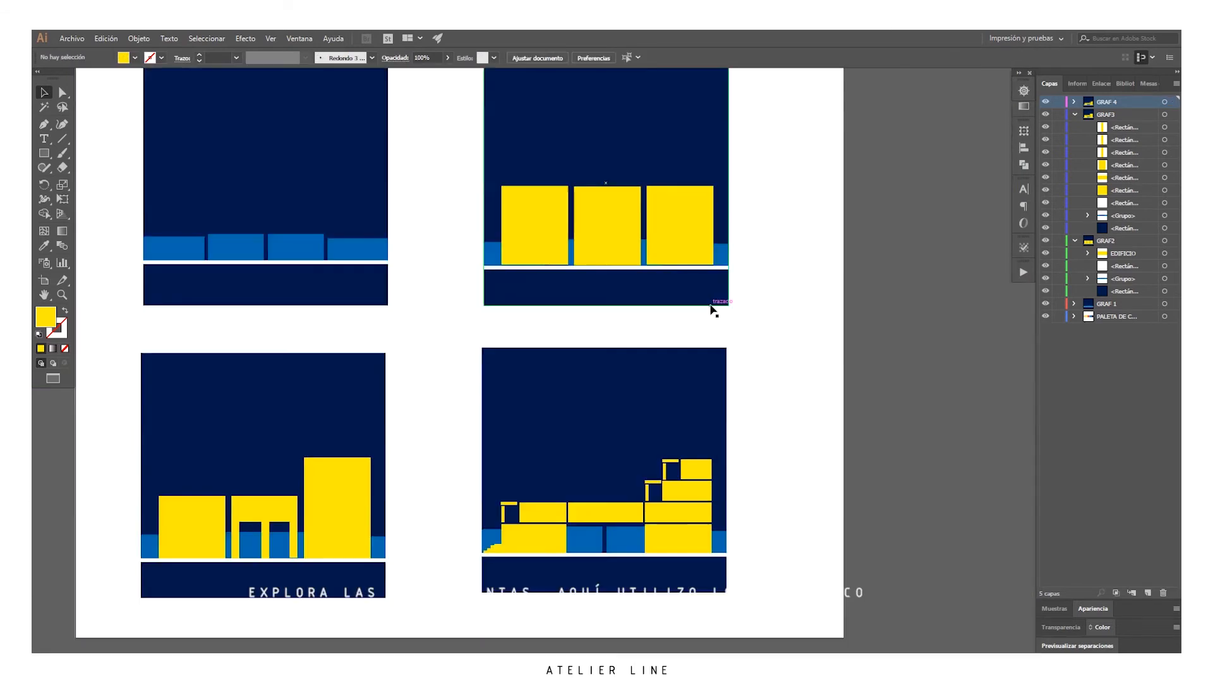
# Step: Draw two small bars in the palette's red on the staircase as scale figures
pyautogui.hotkey('ctrl', '-')
pyautogui.hotkey('ctrl', '+')
pyautogui.scroll(-3, 717, 305)
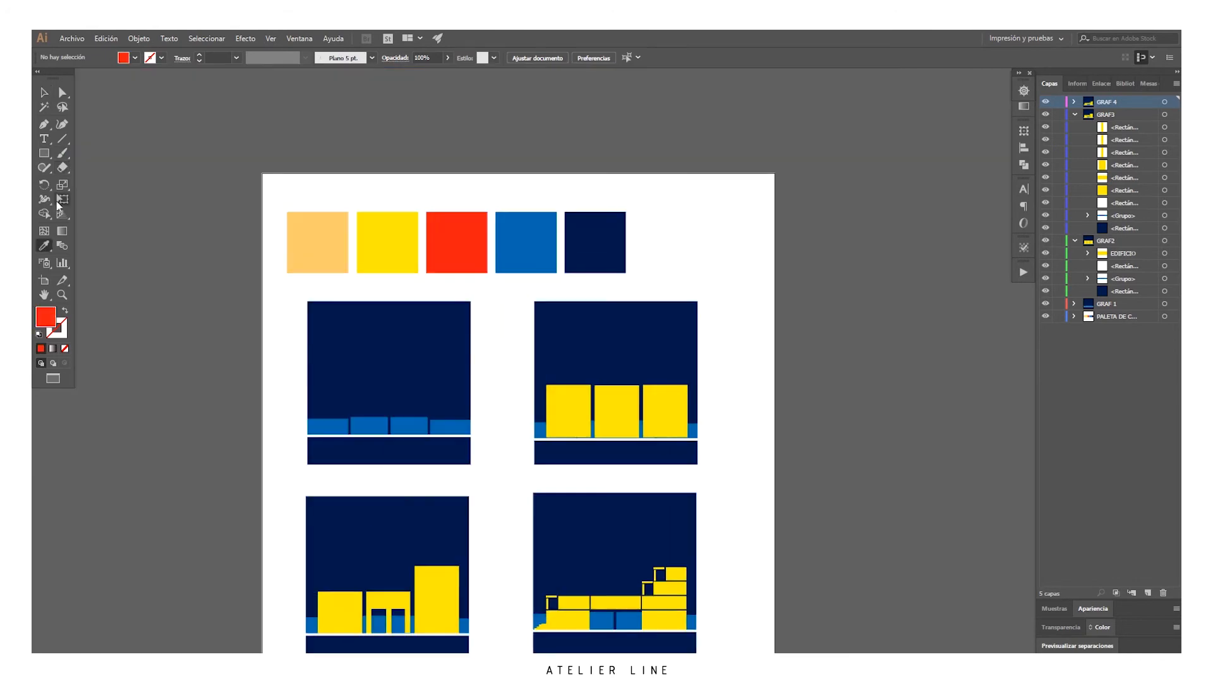
pyautogui.click(44, 153)
pyautogui.hotkey('ctrl', '+')
pyautogui.hotkey('ctrl', '+')
pyautogui.hotkey('ctrl', '+')
pyautogui.hotkey('ctrl', '+')
pyautogui.hotkey('ctrl', '+')
pyautogui.scroll(1, 523, 479)
pyautogui.moveTo(343, 292); pyautogui.dragTo(359, 316)
pyautogui.hotkey('ctrl', 'z')
pyautogui.click(44, 153)
pyautogui.moveTo(251, 386); pyautogui.dragTo(255, 401)
pyautogui.moveTo(225, 396); pyautogui.dragTo(228, 406)
# Step: Draw a row of small red bars of varied height on the ground beneath the raised middle block
pyautogui.moveTo(557, 418); pyautogui.dragTo(561, 437)
pyautogui.moveTo(622, 418)
pyautogui.mouseDown()
pyautogui.moveTo(627, 438)
pyautogui.moveTo(591, 437)
pyautogui.mouseUp()
pyautogui.hotkey('ctrl', 'z')
pyautogui.moveTo(651, 418); pyautogui.dragTo(655, 437)
pyautogui.moveTo(709, 419)
pyautogui.mouseDown()
pyautogui.moveTo(716, 436)
pyautogui.moveTo(759, 437)
pyautogui.mouseUp()
pyautogui.moveTo(798, 418); pyautogui.dragTo(805, 438)
pyautogui.moveTo(821, 414); pyautogui.dragTo(828, 437)
# Step: Draw a small red bar, about 3 px wide, inside each of the three terrace openings
pyautogui.hotkey('ctrl', '-')
pyautogui.hotkey('ctrl', '-')
pyautogui.hotkey('ctrl', '-')
pyautogui.hotkey('ctrl', '+')
pyautogui.hotkey('ctrl', '+')
pyautogui.moveTo(642, 238); pyautogui.dragTo(647, 253)
pyautogui.moveTo(695, 174); pyautogui.dragTo(700, 187)
pyautogui.scroll(-1, 700, 187)
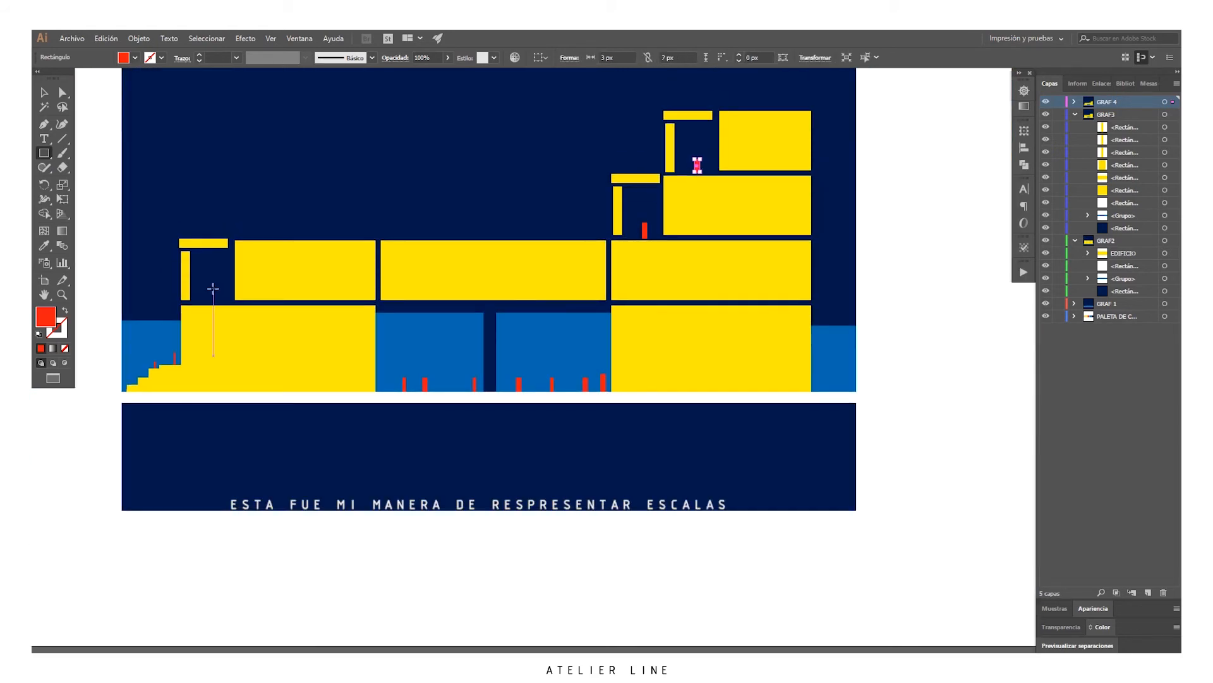
pyautogui.scroll(1, 168, 312)
# Step: Draw thin red bars of varied height along the floors of the middle and right second-level blocks
pyautogui.moveTo(396, 323); pyautogui.dragTo(399, 343)
pyautogui.moveTo(438, 327); pyautogui.dragTo(446, 345)
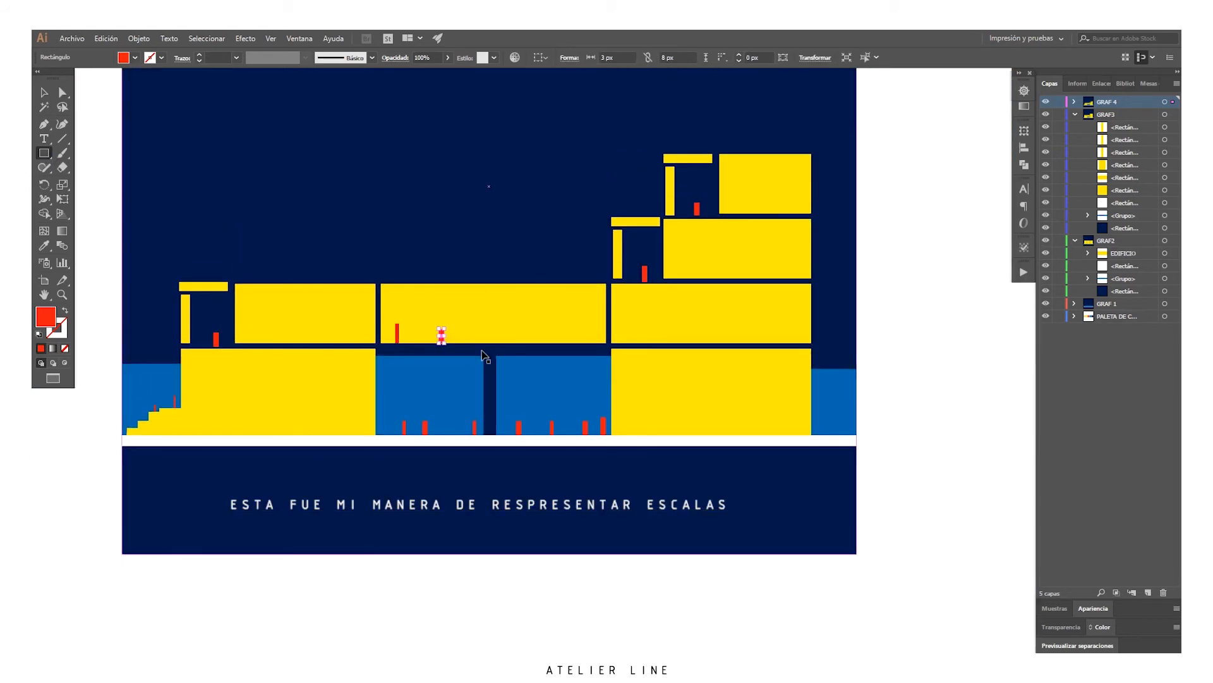
pyautogui.moveTo(730, 336); pyautogui.dragTo(732, 343)
pyautogui.moveTo(766, 331); pyautogui.dragTo(768, 343)
pyautogui.moveTo(791, 325); pyautogui.dragTo(795, 343)
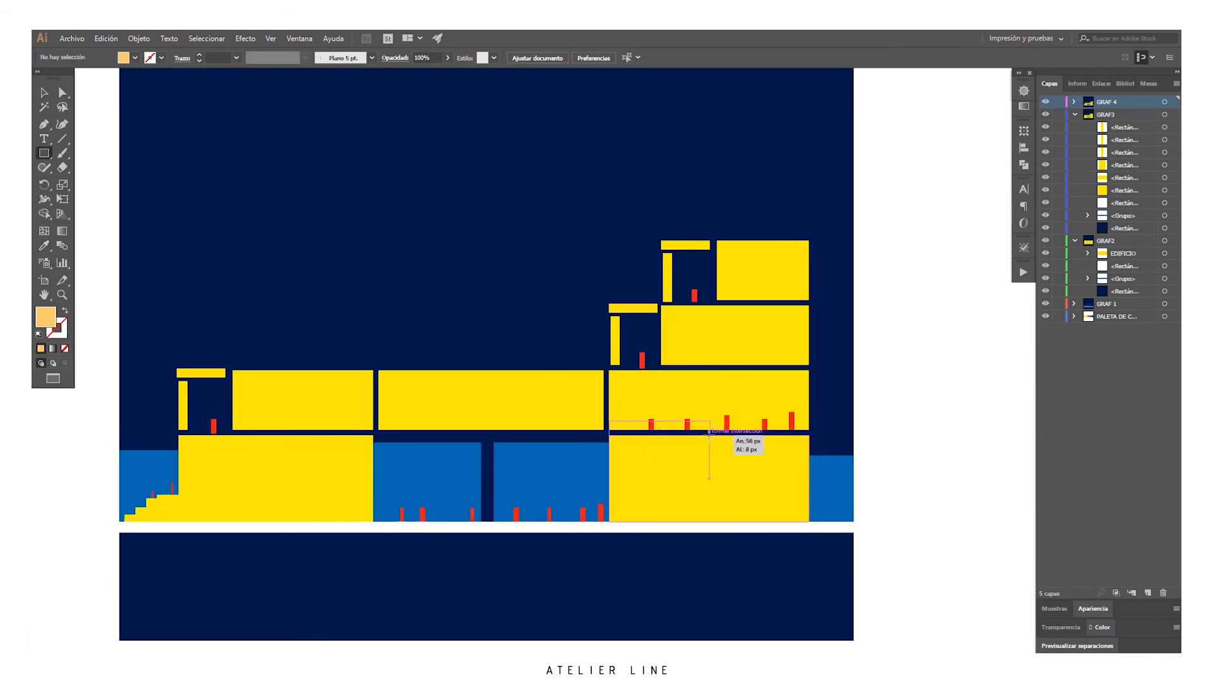
# Step: Add semi-transparent peach strips along the floors of the right second-level block, the terrace above it and the left terrace
pyautogui.moveTo(709, 432); pyautogui.dragTo(810, 429)
pyautogui.press('Return')
pyautogui.moveTo(709, 424); pyautogui.dragTo(297, 431)
pyautogui.click(764, 270)
pyautogui.click(214, 422)
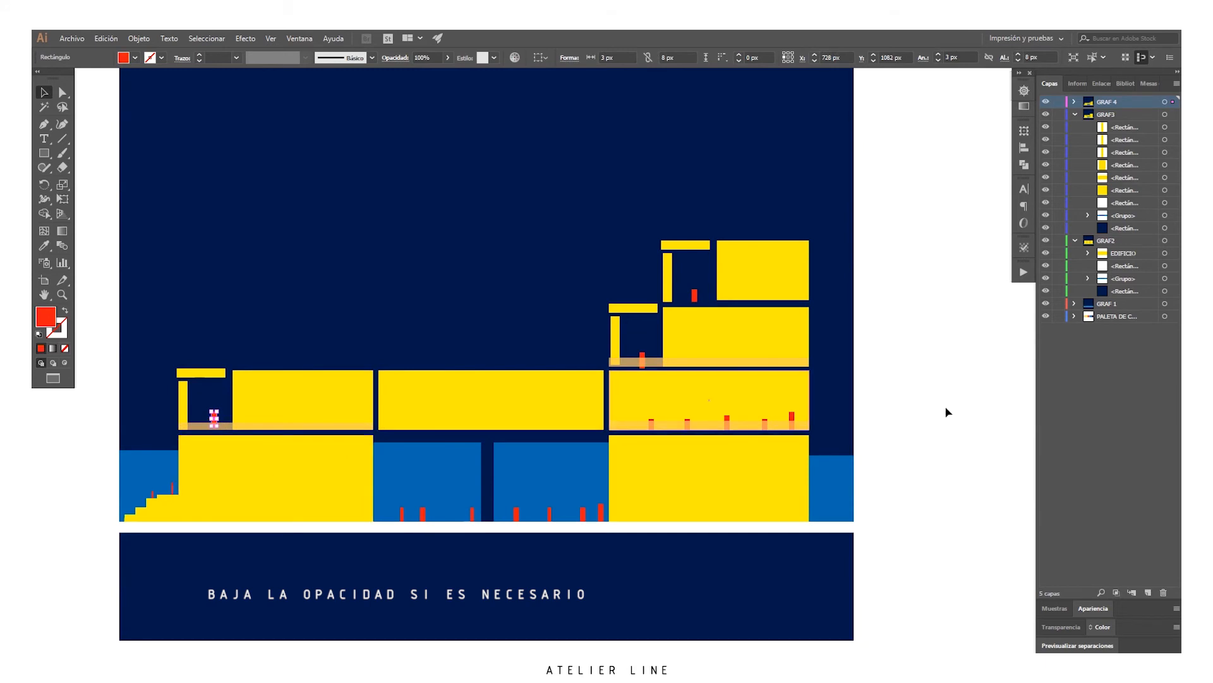
pyautogui.click(945, 411)
# Step: Draw a narrow yellow column between the ground line and the raised middle block
pyautogui.hotkey('ctrl', '-')
pyautogui.hotkey('ctrl', '-')
pyautogui.hotkey('ctrl', '-')
pyautogui.hotkey('ctrl', '-')
pyautogui.scroll(5, 908, 466)
pyautogui.scroll(-2, 907, 465)
pyautogui.scroll(4, 574, 481)
pyautogui.click(604, 368)
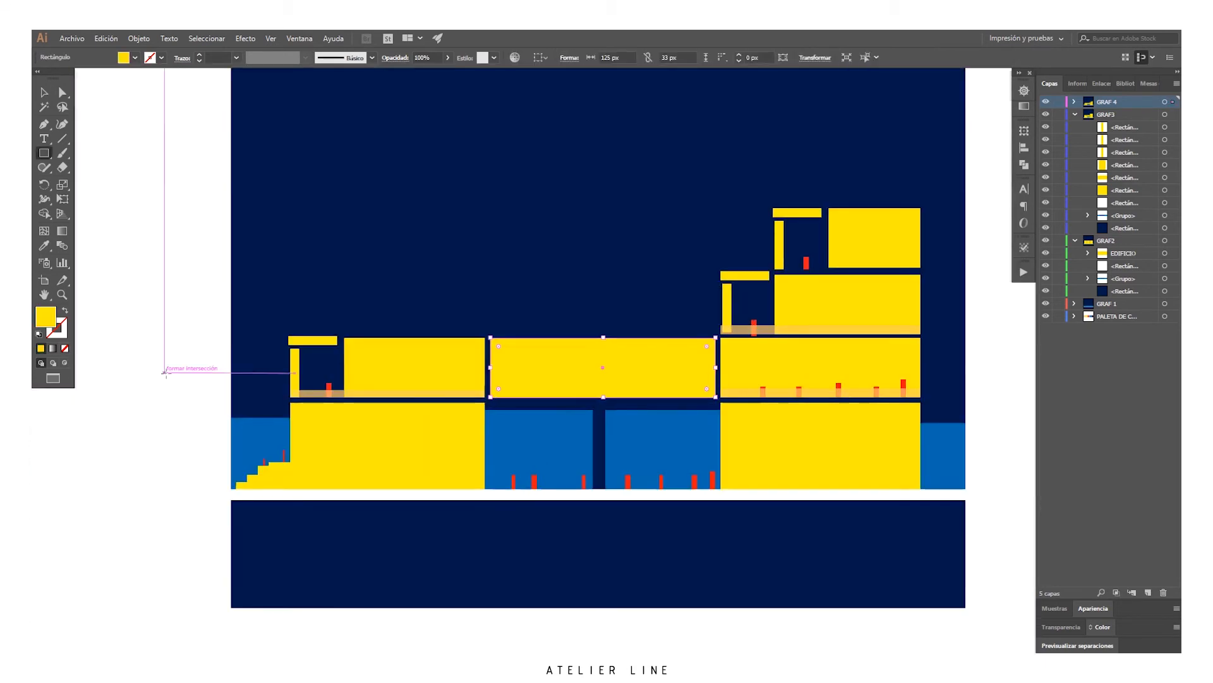
pyautogui.press('f')
pyautogui.press('f')
pyautogui.moveTo(632, 385); pyautogui.dragTo(632, 450)
pyautogui.moveTo(761, 481); pyautogui.dragTo(542, 507)
pyautogui.moveTo(538, 465); pyautogui.dragTo(569, 447)
# Step: Paste copies of the column and space them out beneath the middle block to make seven supports
pyautogui.hotkey('ctrl', 'v')
pyautogui.moveTo(538, 359); pyautogui.dragTo(679, 458)
pyautogui.hotkey('ctrl', 'v')
pyautogui.hotkey('ctrl', 'v')
pyautogui.hotkey('ctrl', 'v')
pyautogui.moveTo(538, 348); pyautogui.dragTo(752, 453)
pyautogui.hotkey('ctrl', 'v')
pyautogui.moveTo(715, 427); pyautogui.dragTo(716, 426)
# Step: Swap red to the stroke, test the Paintbrush beside the graphic and switch to the Redondo 3 brush
pyautogui.hotkey('ctrl', '-')
pyautogui.hotkey('ctrl', '-')
pyautogui.hotkey('ctrl', '-')
pyautogui.hotkey('ctrl', '-')
pyautogui.scroll(4, 499, 480)
pyautogui.scroll(-1, 712, 414)
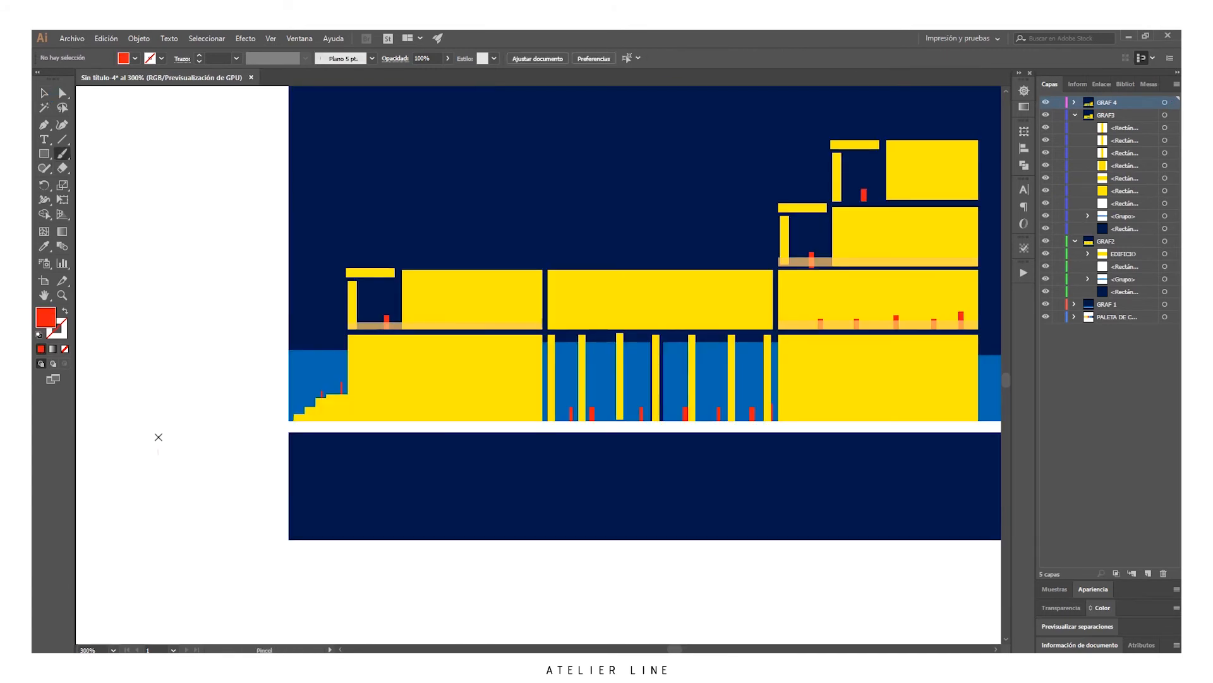
pyautogui.hotkey('shift', 'x')
pyautogui.moveTo(166, 400); pyautogui.dragTo(156, 445)
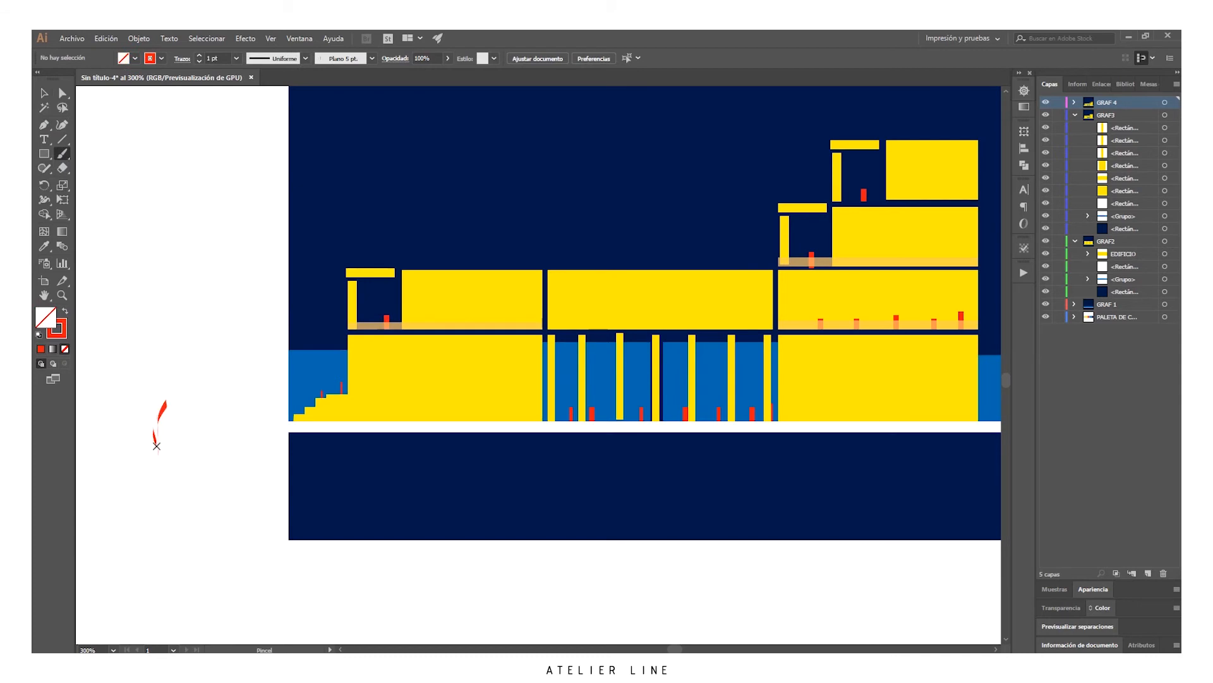
pyautogui.hotkey('shift', 'x')
pyautogui.click(372, 58)
pyautogui.click(303, 84)
# Step: Paint a red tree with trunk, branches and a wavy crown in the white space beside the graphic
pyautogui.click(156, 395)
pyautogui.moveTo(162, 457)
pyautogui.mouseDown()
pyautogui.moveTo(194, 382)
pyautogui.moveTo(144, 395)
pyautogui.mouseUp()
pyautogui.hotkey('shift', 'x')
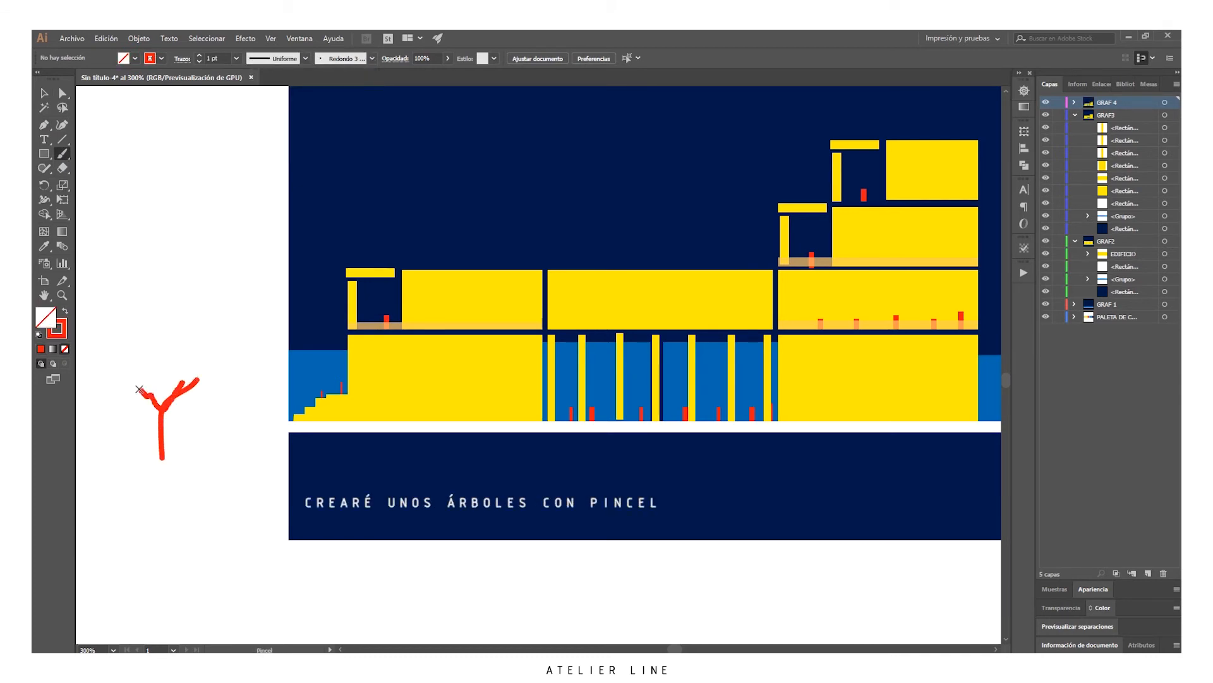
# Step: Set the stroke weight of all the tree's strokes to 0.25 pt
pyautogui.click(44, 94)
pyautogui.click(199, 371)
pyautogui.moveTo(178, 500); pyautogui.dragTo(135, 351)
pyautogui.click(237, 59)
pyautogui.click(253, 74)
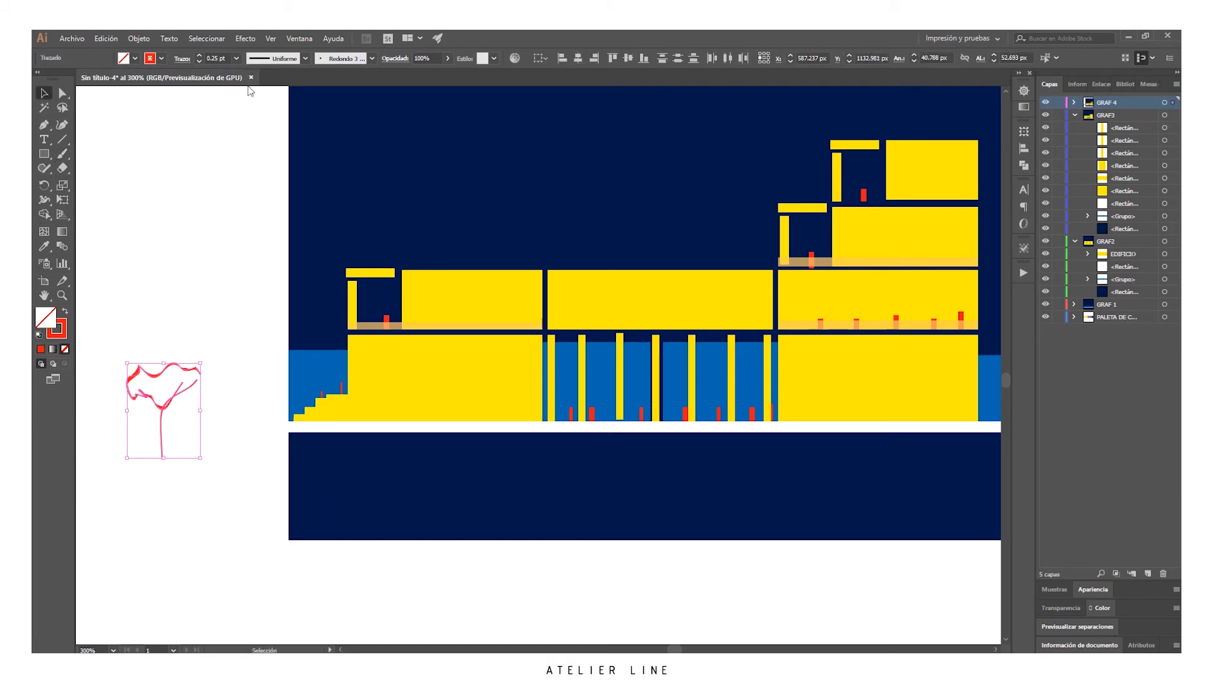
pyautogui.click(217, 409)
# Step: Group the tree's strokes and move the tree onto the ground line at the graphic's right end
pyautogui.hotkey('ctrl', '-')
pyautogui.hotkey('ctrl', '-')
pyautogui.moveTo(309, 421)
pyautogui.mouseDown()
pyautogui.moveTo(358, 388)
pyautogui.moveTo(527, 342)
pyautogui.moveTo(767, 374)
pyautogui.mouseUp()
pyautogui.rightClick(358, 392)
pyautogui.click(381, 460)
pyautogui.click(838, 381)
pyautogui.click(772, 381)
pyautogui.press('Left')
pyautogui.press('Left')
pyautogui.click(633, 469)
pyautogui.hotkey('ctrl', '+')
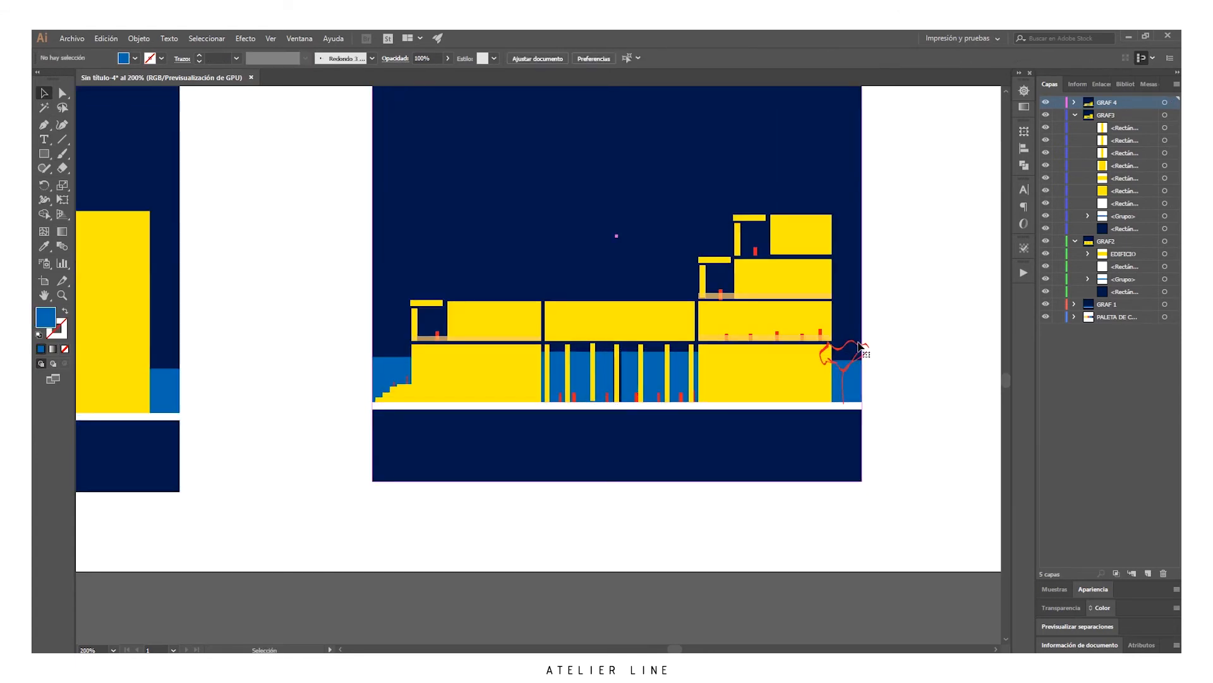
# Step: Scale the tree down and place it in front of the lower-right yellow block
pyautogui.click(857, 352)
pyautogui.moveTo(869, 341); pyautogui.dragTo(858, 355)
pyautogui.moveTo(855, 357); pyautogui.dragTo(817, 368)
# Step: Copy the small tree and place the duplicate on the ground among the columns under the middle block
pyautogui.hotkey('ctrl', 'c')
pyautogui.hotkey('ctrl', 'v')
pyautogui.moveTo(547, 358); pyautogui.dragTo(638, 379)
pyautogui.click(641, 505)
pyautogui.rightClick(637, 370)
pyautogui.moveTo(705, 487)
pyautogui.click(807, 517)
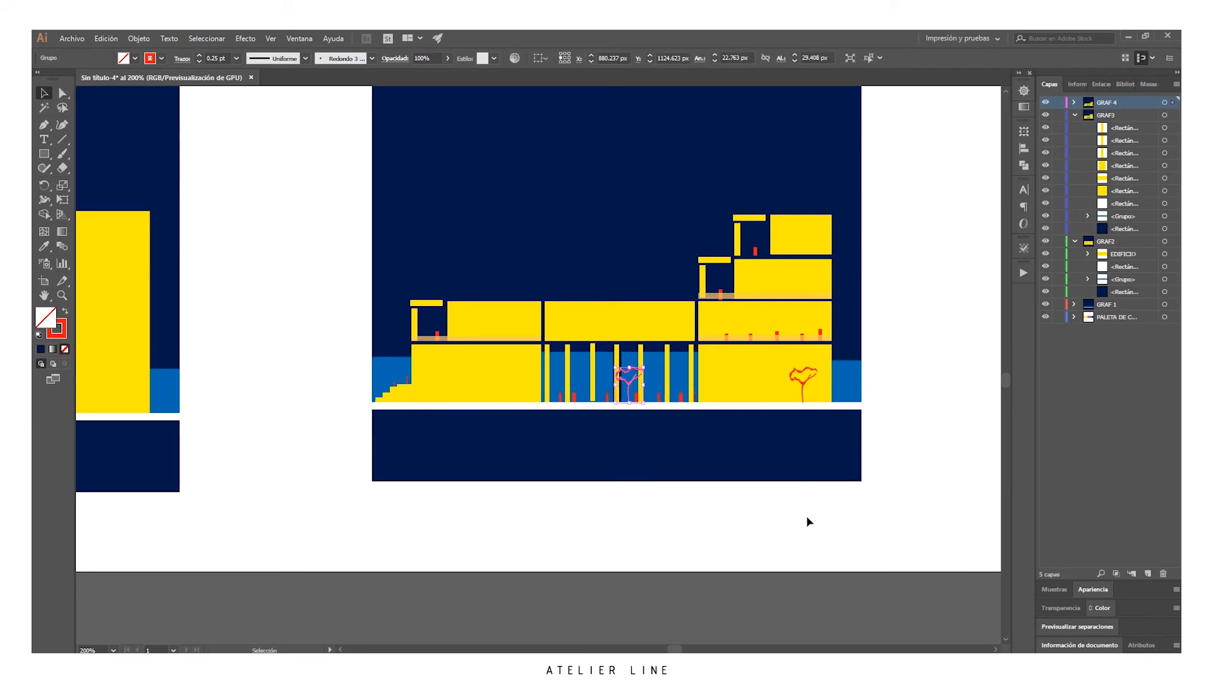
# Step: Bring the two columns that overlap the tree under the middle block in front of it
pyautogui.click(617, 358)
pyautogui.keyDown('shift'); pyautogui.click(641, 359); pyautogui.keyUp('shift')
pyautogui.rightClick(639, 357)
pyautogui.moveTo(704, 533)
pyautogui.click(816, 536)
pyautogui.click(758, 515)
# Step: Add a slightly larger tree beside the first one, standing on the ground among the right-hand columns under the middle block
pyautogui.hotkey('ctrl', '+')
pyautogui.hotkey('ctrl', '+')
pyautogui.moveTo(658, 407); pyautogui.dragTo(632, 354)
pyautogui.click(543, 355)
pyautogui.click(537, 559)
pyautogui.click(542, 366)
pyautogui.moveTo(656, 309); pyautogui.dragTo(665, 297)
pyautogui.moveTo(633, 344); pyautogui.dragTo(633, 350)
# Step: Duplicate the large and small trees and place the copies among the left-hand columns under the middle block
pyautogui.hotkey('ctrl', 'c')
pyautogui.hotkey('ctrl', 'v')
pyautogui.moveTo(545, 357); pyautogui.dragTo(395, 349)
pyautogui.click(546, 339)
pyautogui.hotkey('ctrl', 'c')
pyautogui.hotkey('ctrl', 'v')
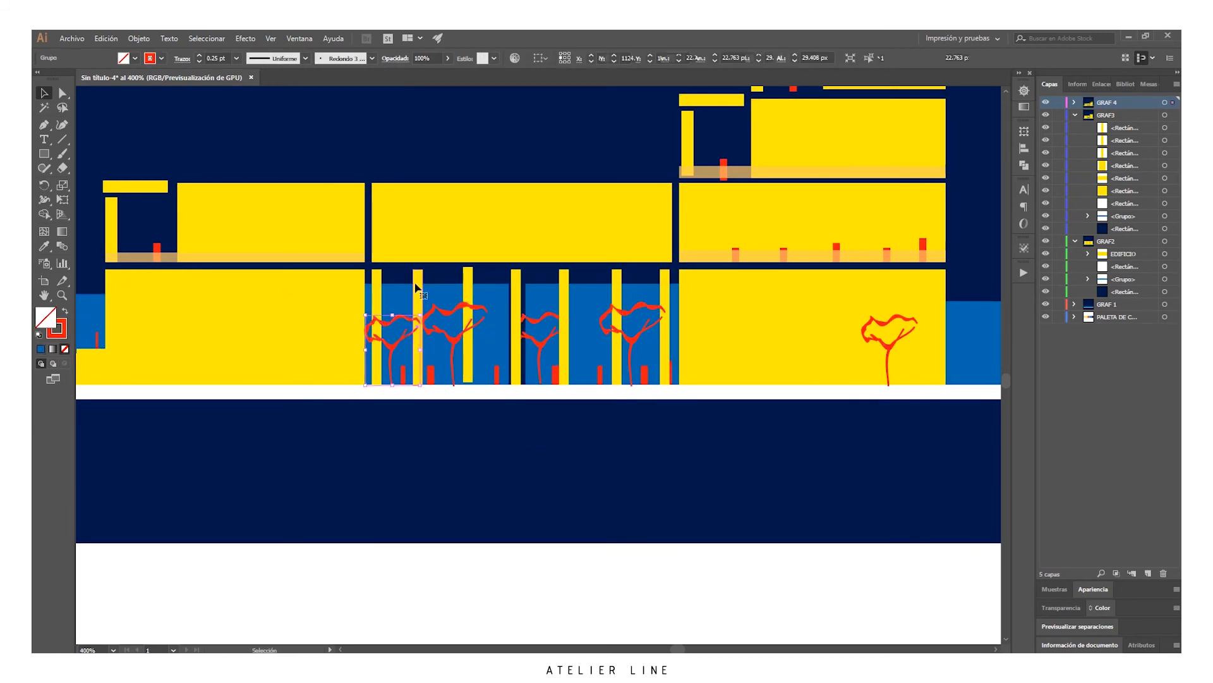
# Step: Bring the two leftmost columns under the middle block in front of the trees
pyautogui.click(417, 290)
pyautogui.keyDown('shift'); pyautogui.click(378, 281); pyautogui.keyUp('shift')
pyautogui.rightClick(377, 282)
pyautogui.moveTo(436, 460)
pyautogui.click(550, 460)
pyautogui.click(534, 594)
# Step: Sample the palette's light orange as fill and scatter small circles about 3 to 4 px wide over the middle upper block's left half
pyautogui.hotkey('ctrl', '-')
pyautogui.hotkey('ctrl', '-')
pyautogui.hotkey('ctrl', '-')
pyautogui.scroll(5, 588, 552)
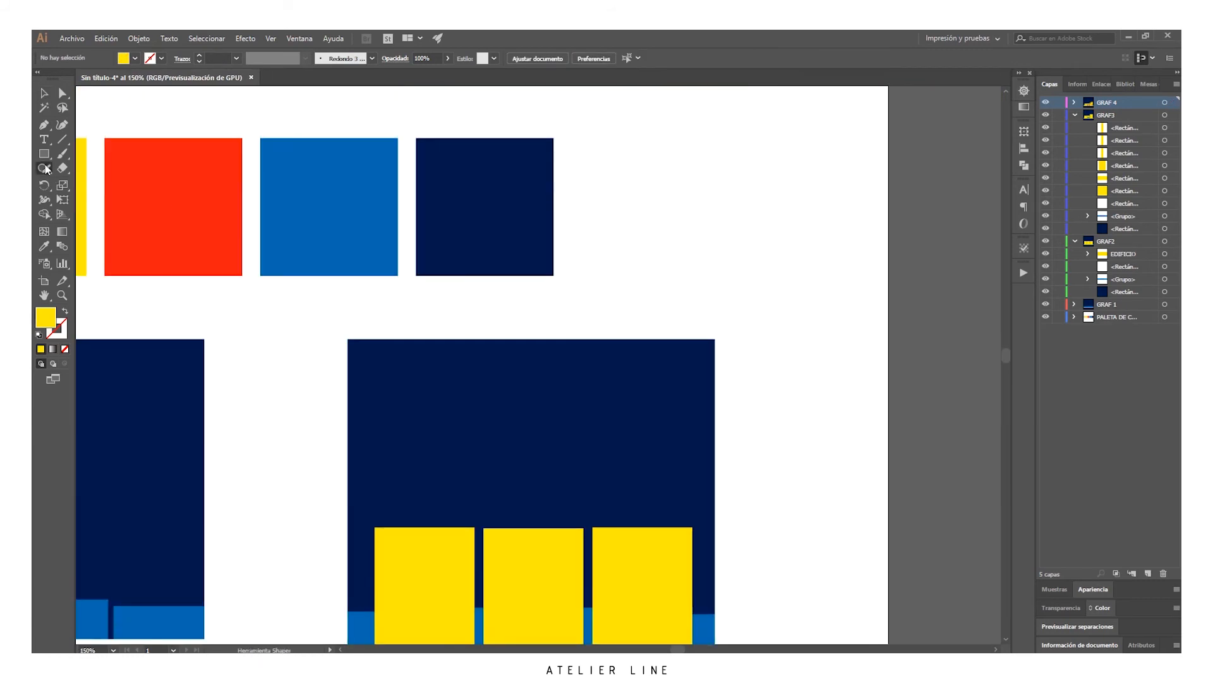
pyautogui.hscroll(-5, 182, 268)
pyautogui.press('i')
pyautogui.click(182, 268)
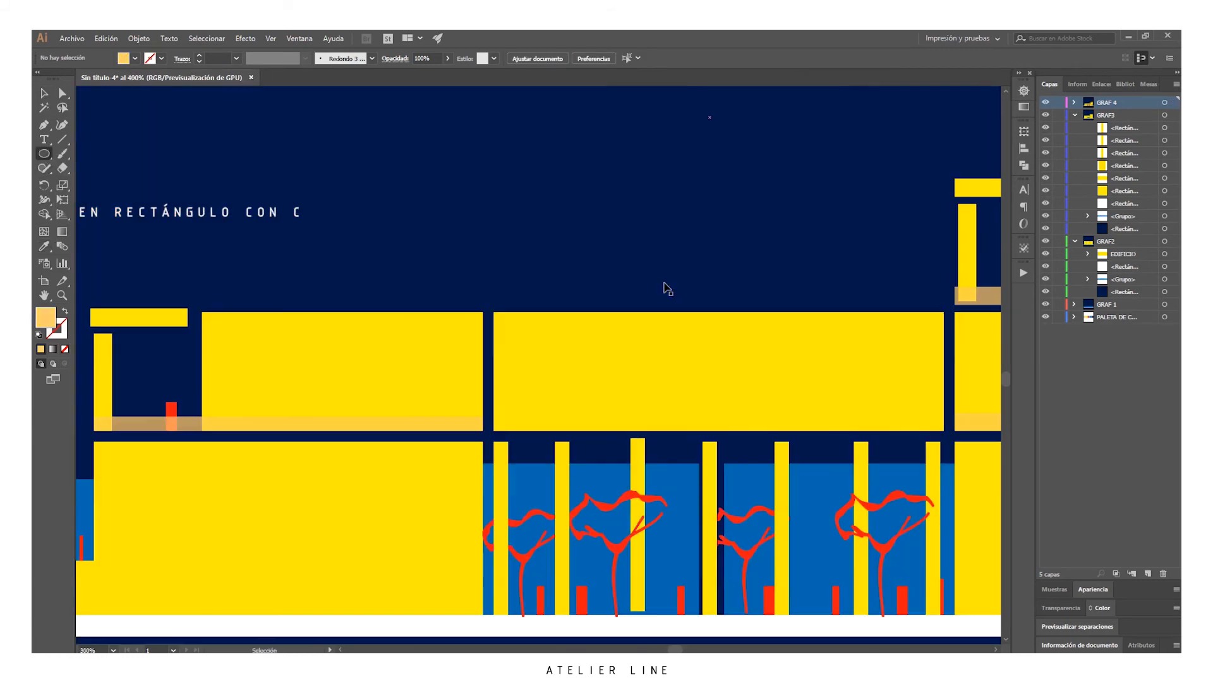
pyautogui.moveTo(523, 331); pyautogui.dragTo(533, 340)
pyautogui.moveTo(515, 370); pyautogui.dragTo(533, 388)
pyautogui.moveTo(544, 352); pyautogui.dragTo(554, 362)
pyautogui.moveTo(559, 326); pyautogui.dragTo(573, 341)
pyautogui.moveTo(588, 391); pyautogui.dragTo(597, 401)
pyautogui.moveTo(617, 340); pyautogui.dragTo(628, 352)
pyautogui.moveTo(587, 362); pyautogui.dragTo(598, 373)
pyautogui.moveTo(559, 399); pyautogui.dragTo(569, 409)
pyautogui.moveTo(645, 377); pyautogui.dragTo(656, 390)
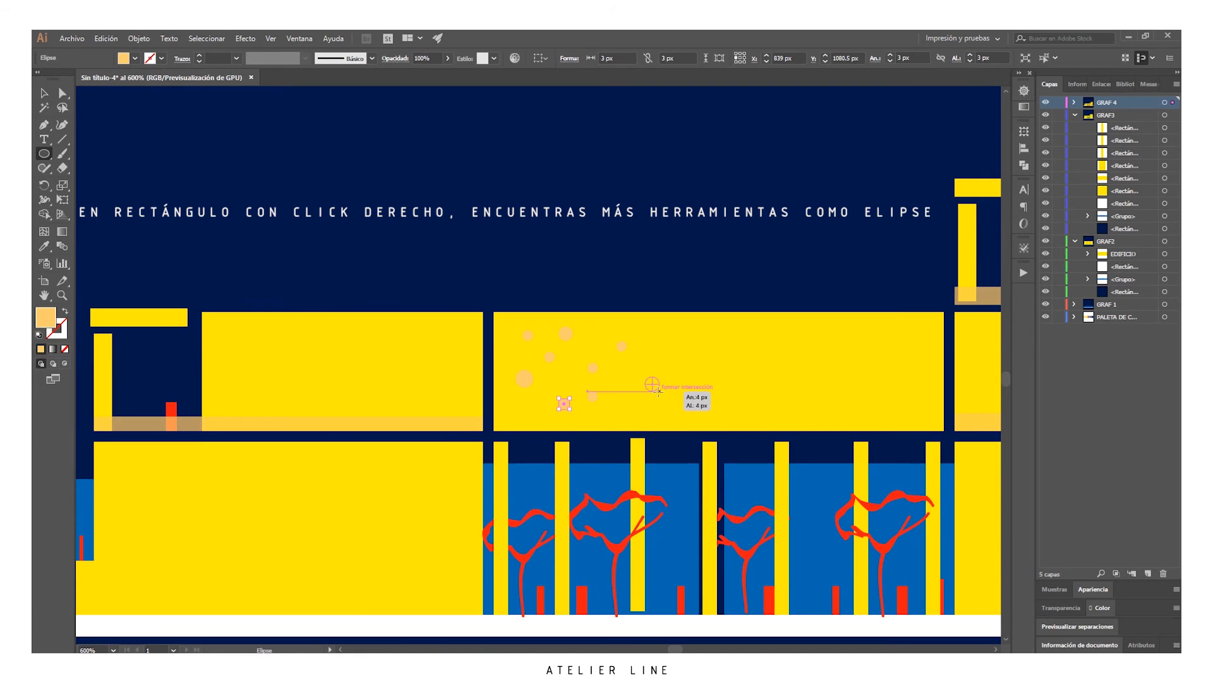
# Step: Scatter more small light orange circles of varying size over the right half of the middle upper block
pyautogui.moveTo(656, 335); pyautogui.dragTo(666, 345)
pyautogui.moveTo(682, 370); pyautogui.dragTo(723, 358)
pyautogui.moveTo(732, 377); pyautogui.dragTo(742, 387)
pyautogui.moveTo(779, 369); pyautogui.dragTo(782, 373)
pyautogui.moveTo(664, 402); pyautogui.dragTo(670, 409)
pyautogui.moveTo(692, 402); pyautogui.dragTo(702, 412)
pyautogui.moveTo(836, 344); pyautogui.dragTo(850, 359)
pyautogui.moveTo(861, 334); pyautogui.dragTo(894, 345)
pyautogui.moveTo(916, 341); pyautogui.dragTo(926, 351)
pyautogui.moveTo(897, 391); pyautogui.dragTo(904, 398)
pyautogui.moveTo(932, 399); pyautogui.dragTo(939, 407)
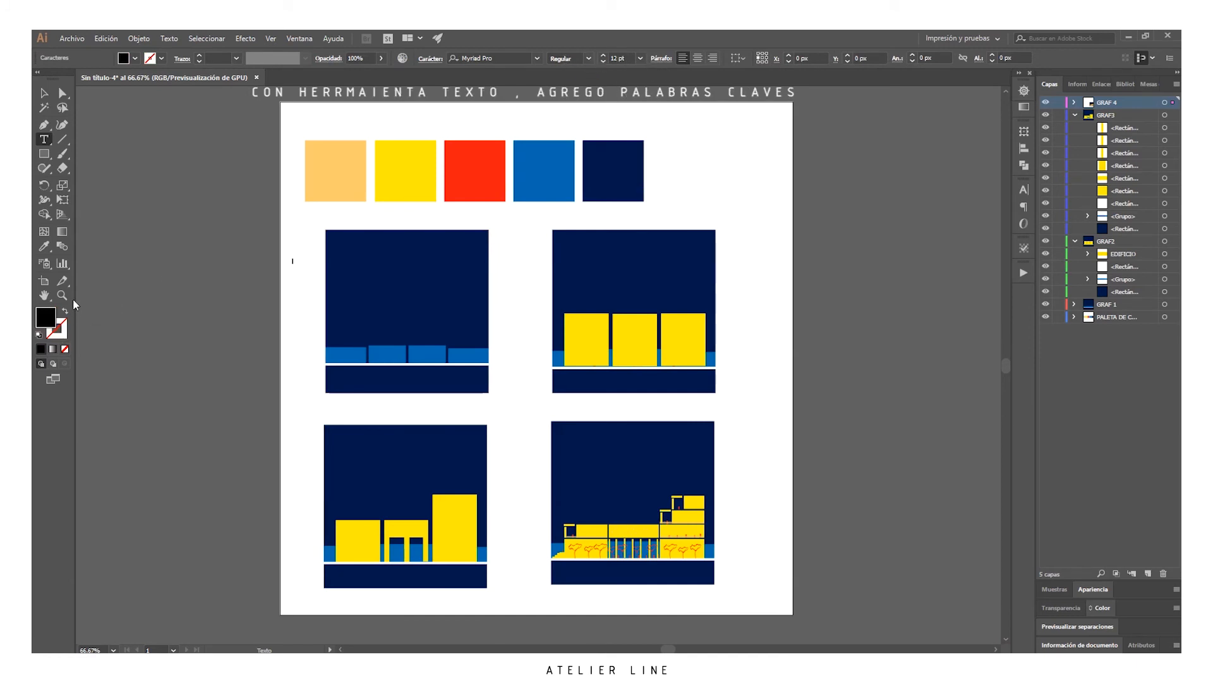
# Step: Create the text PREEXISTENCIA at 24 pt and place it inside the first graphic
pyautogui.click(640, 58)
pyautogui.click(657, 218)
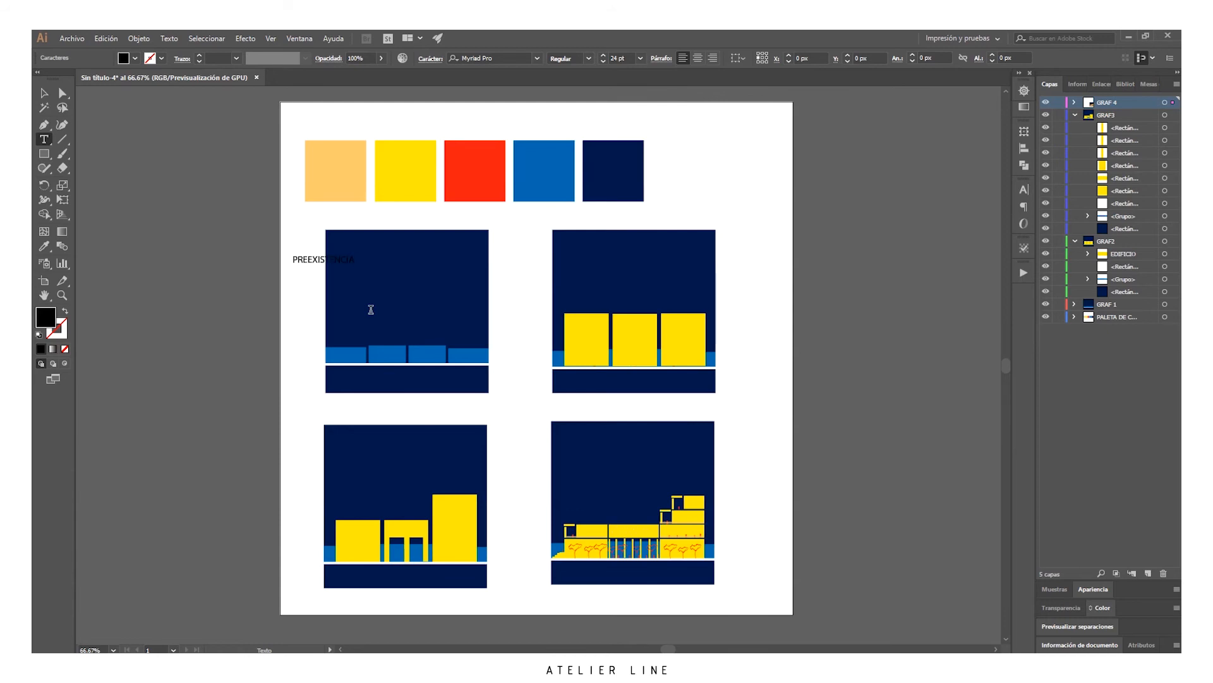
pyautogui.press('Escape')
pyautogui.moveTo(302, 257); pyautogui.dragTo(484, 317)
# Step: Colour the PREEXISTENCIA text white by sampling the ground line and move it to the upper part of the first graphic
pyautogui.doubleClick(414, 316)
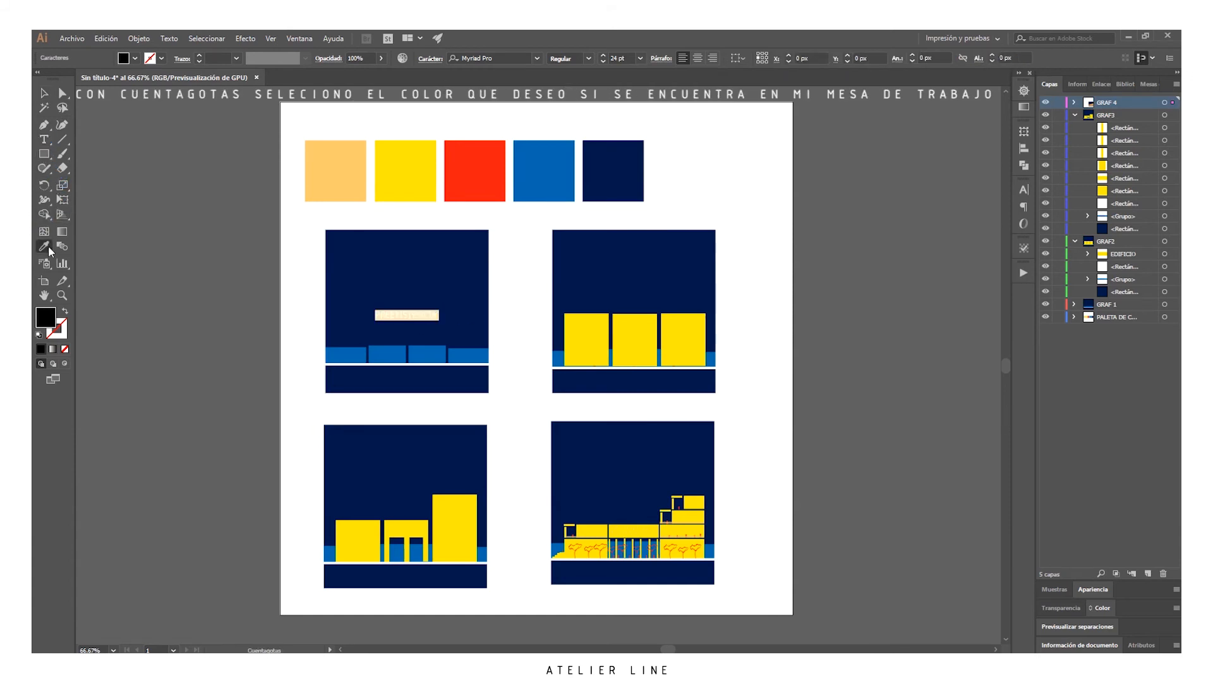
pyautogui.click(464, 364)
pyautogui.click(43, 93)
pyautogui.click(172, 252)
pyautogui.moveTo(421, 320); pyautogui.dragTo(422, 272)
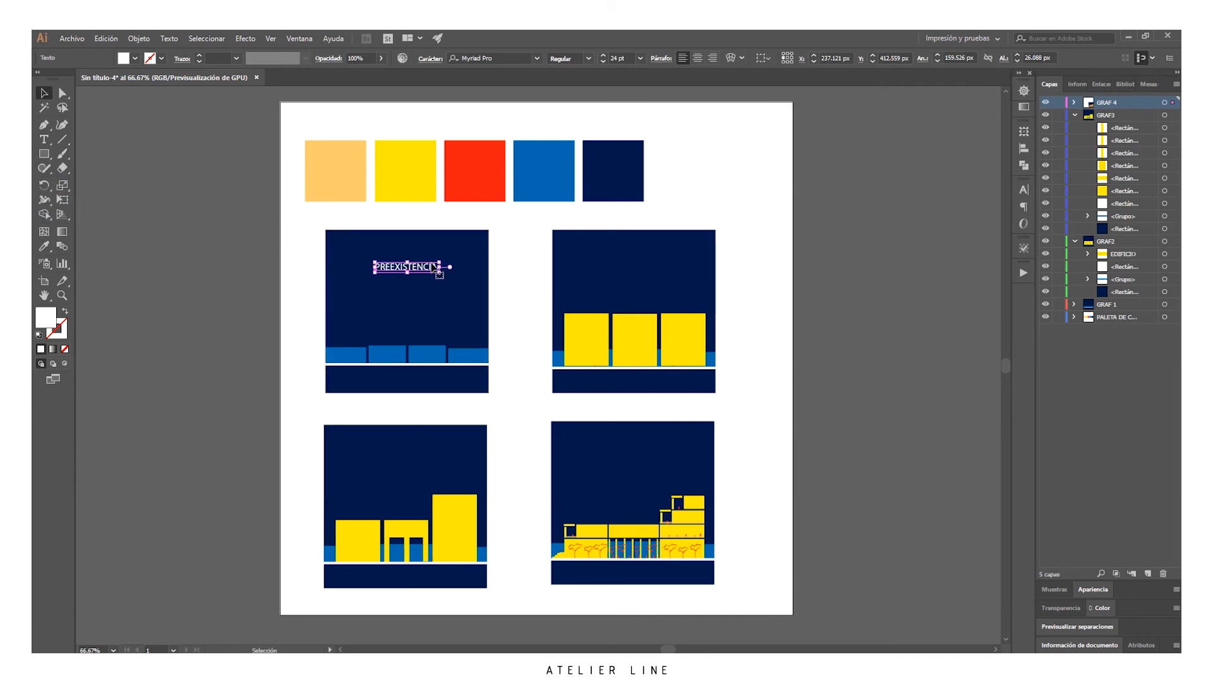
# Step: Set the tracking of the PREEXISTENCIA text to 200
pyautogui.doubleClick(433, 268)
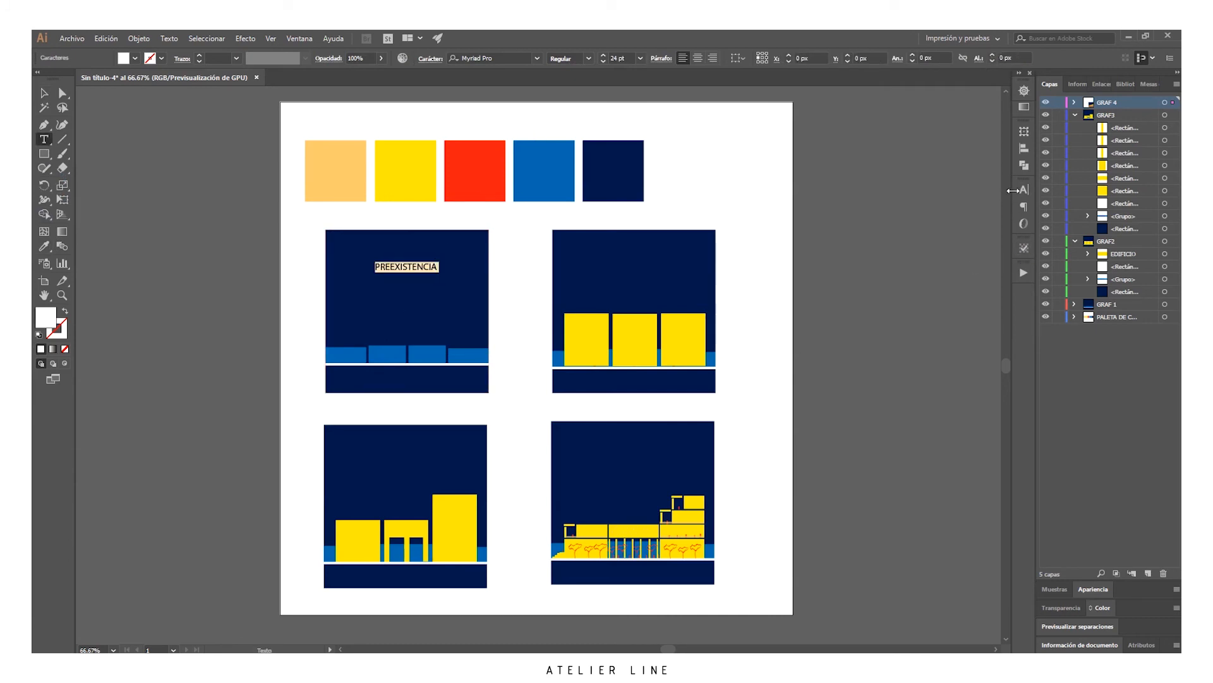
pyautogui.click(1024, 208)
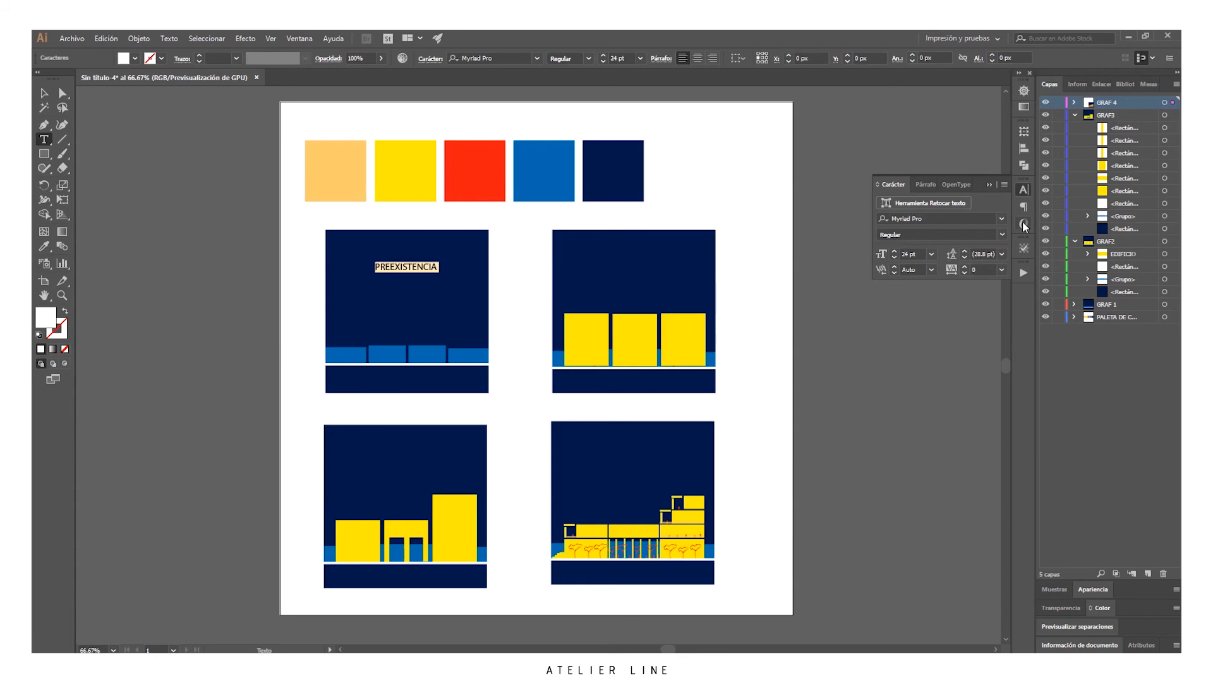
pyautogui.click(983, 268)
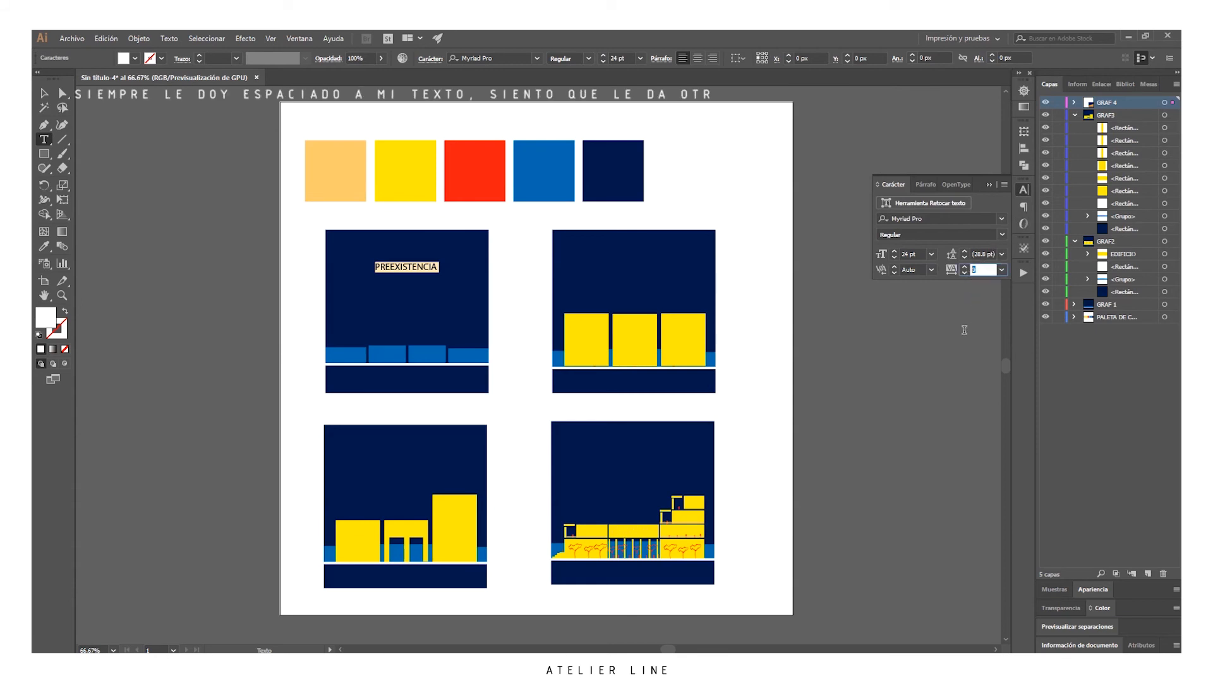
pyautogui.write('30')
pyautogui.press('Return')
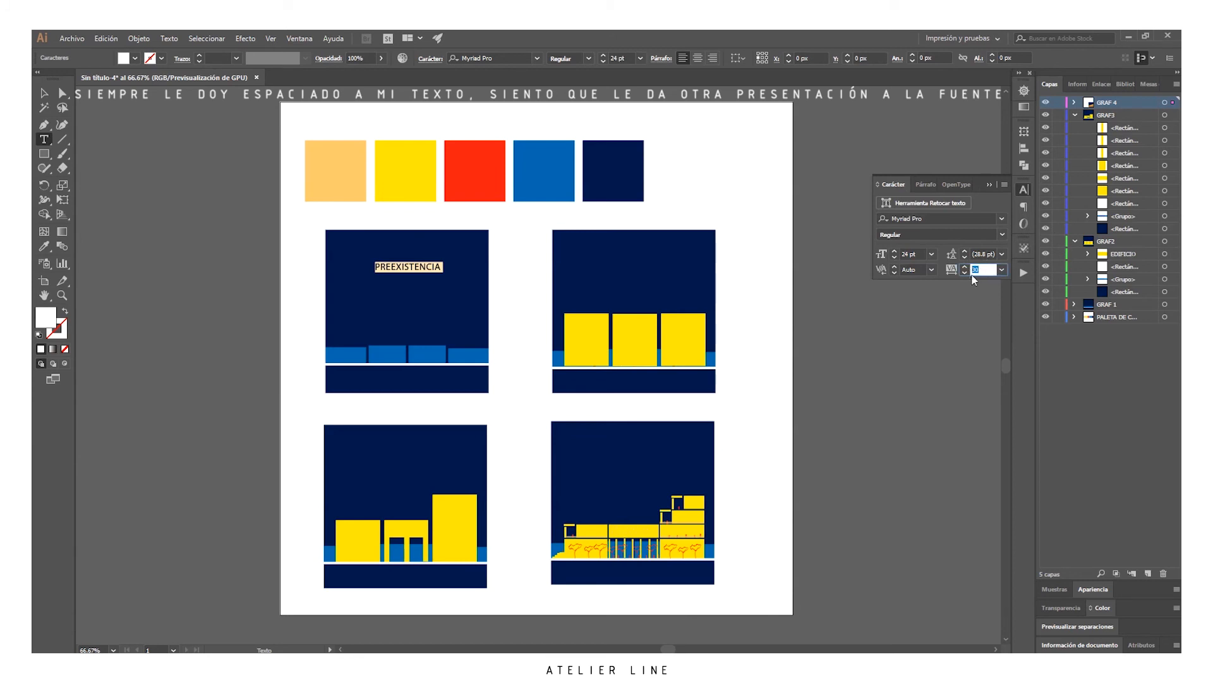
pyautogui.write('200')
pyautogui.press('Return')
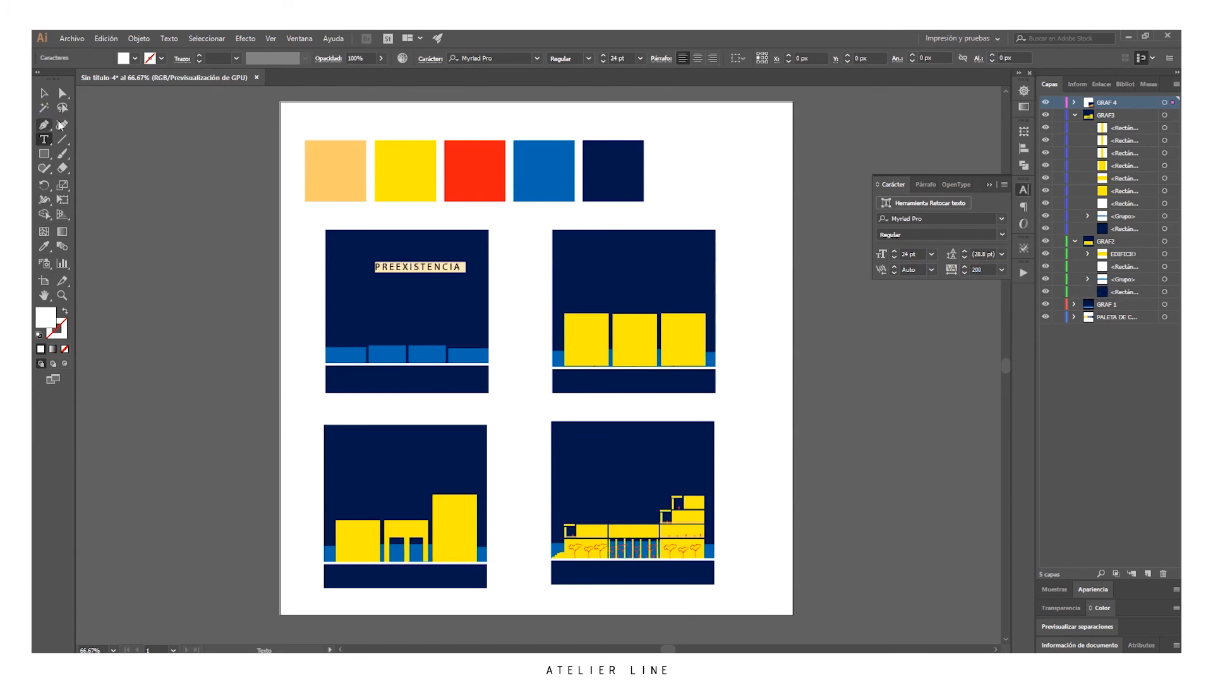
# Step: Centre the PREEXISTENCIA label horizontally near the top of the first graphic
pyautogui.click(44, 92)
pyautogui.click(262, 239)
pyautogui.moveTo(439, 265); pyautogui.dragTo(428, 268)
pyautogui.moveTo(428, 269); pyautogui.dragTo(424, 270)
# Step: Copy the label to the top of the second graphic and change its text to EQUIPAMIENTO NUEVO
pyautogui.moveTo(406, 270); pyautogui.dragTo(636, 272)
pyautogui.moveTo(414, 270)
pyautogui.mouseDown()
pyautogui.moveTo(425, 281)
pyautogui.moveTo(419, 259)
pyautogui.mouseUp()
pyautogui.scroll(-1, 537, 272)
pyautogui.moveTo(651, 257)
pyautogui.mouseDown()
pyautogui.moveTo(652, 245)
pyautogui.moveTo(671, 246)
pyautogui.mouseUp()
pyautogui.doubleClick(645, 245)
pyautogui.write('EQUIPAMIENTO NUEVO')
# Step: Copy the label into the third graphic and change its text to CONEXIÓN
pyautogui.click(44, 93)
pyautogui.scroll(-1, 634, 354)
pyautogui.moveTo(658, 202); pyautogui.dragTo(432, 405)
pyautogui.tripleClick(432, 404)
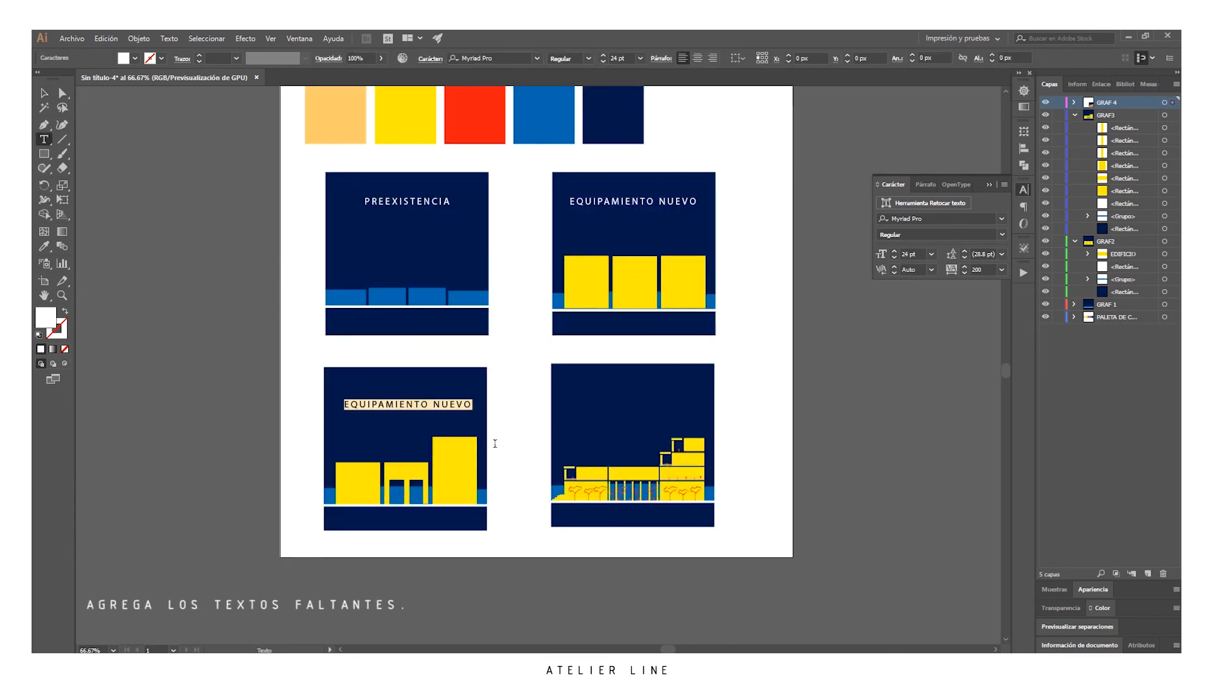
pyautogui.write('CONEXIÓN')
# Step: Copy the CONEXIÓN label into the fourth graphic and change its text to USOS MIXTOS
pyautogui.click(44, 92)
pyautogui.moveTo(390, 404); pyautogui.dragTo(661, 416)
pyautogui.tripleClick(655, 410)
pyautogui.write('USOS MIXTOS')
# Step: Shift the EQUIPAMIENTO NUEVO label slightly to centre it in the second graphic
pyautogui.click(44, 92)
pyautogui.moveTo(657, 202); pyautogui.dragTo(659, 202)
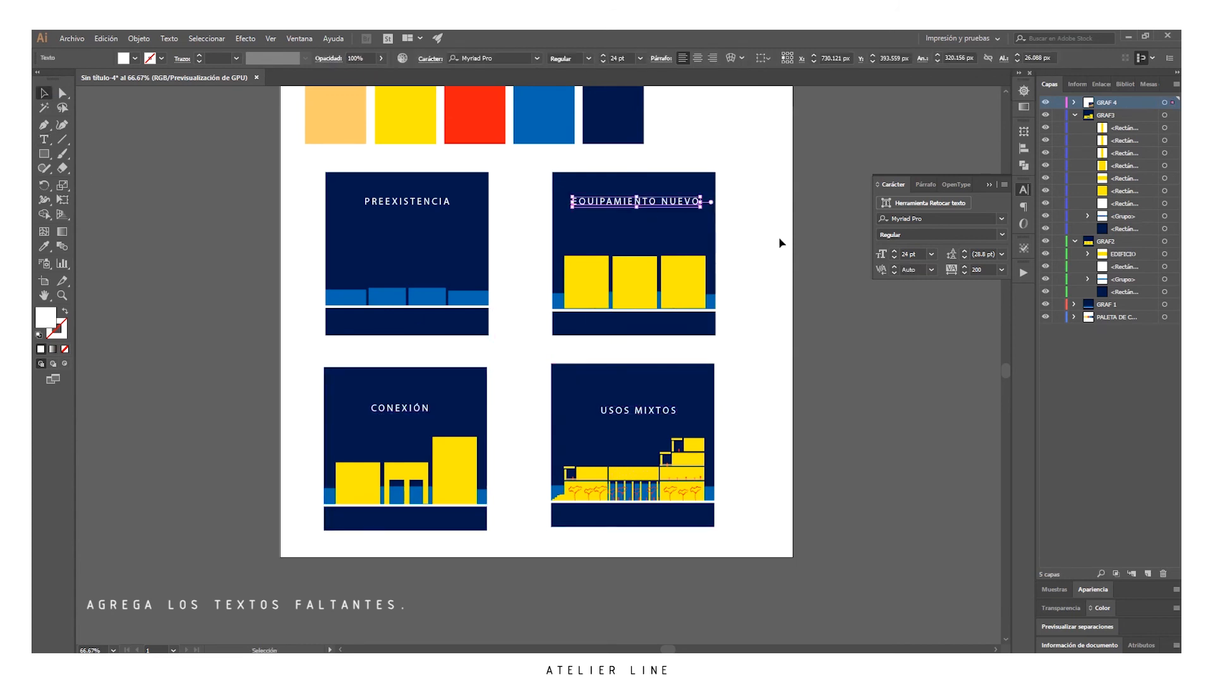
pyautogui.click(859, 343)
pyautogui.hotkey('ctrl', '-')
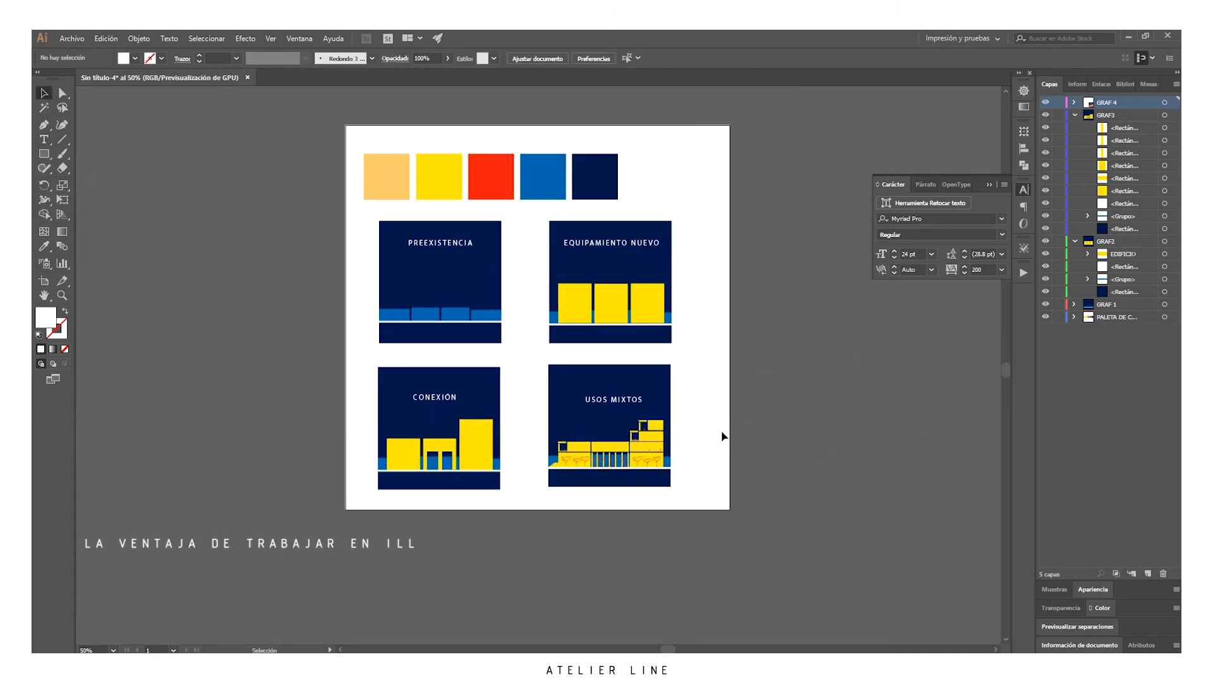
# Step: Shift the row of colour palette swatches slightly and hide the palette's layer
pyautogui.moveTo(313, 148); pyautogui.dragTo(654, 211)
pyautogui.moveTo(598, 181); pyautogui.dragTo(640, 174)
pyautogui.click(1050, 316)
pyautogui.click(1050, 316)
pyautogui.click(1051, 316)
pyautogui.click(1050, 316)
pyautogui.click(1050, 316)
# Step: Enlarge all four graphics with their labels together and nudge them into the centre of the artboard
pyautogui.moveTo(355, 186); pyautogui.dragTo(715, 500)
pyautogui.moveTo(669, 435); pyautogui.dragTo(656, 401)
pyautogui.press('Right')
pyautogui.press('Right')
pyautogui.press('Right')
pyautogui.press('Right')
pyautogui.press('Right')
pyautogui.press('Right')
pyautogui.press('Right')
pyautogui.press('Right')
pyautogui.press('Right')
pyautogui.press('Right')
pyautogui.press('Right')
pyautogui.press('Right')
pyautogui.press('Right')
pyautogui.press('Right')
pyautogui.press('Right')
pyautogui.press('Right')
pyautogui.press('Right')
pyautogui.press('Right')
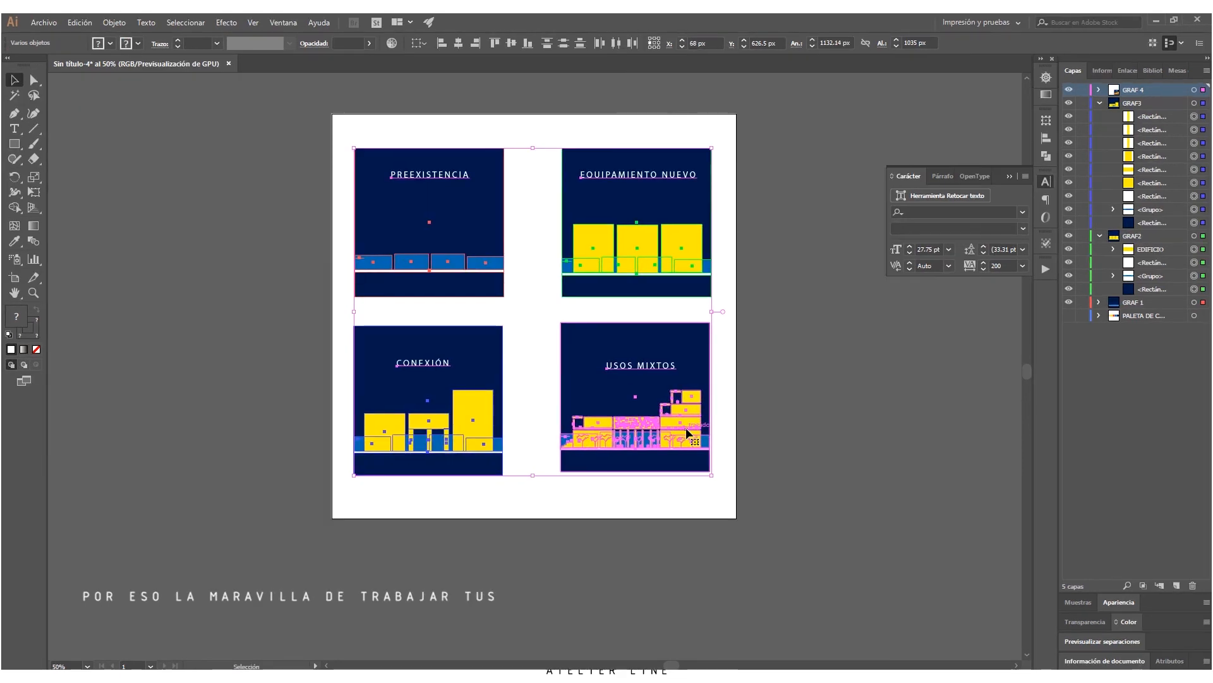
pyautogui.press('Down')
pyautogui.press('Down')
pyautogui.press('Down')
pyautogui.press('Down')
pyautogui.press('Down')
pyautogui.press('Down')
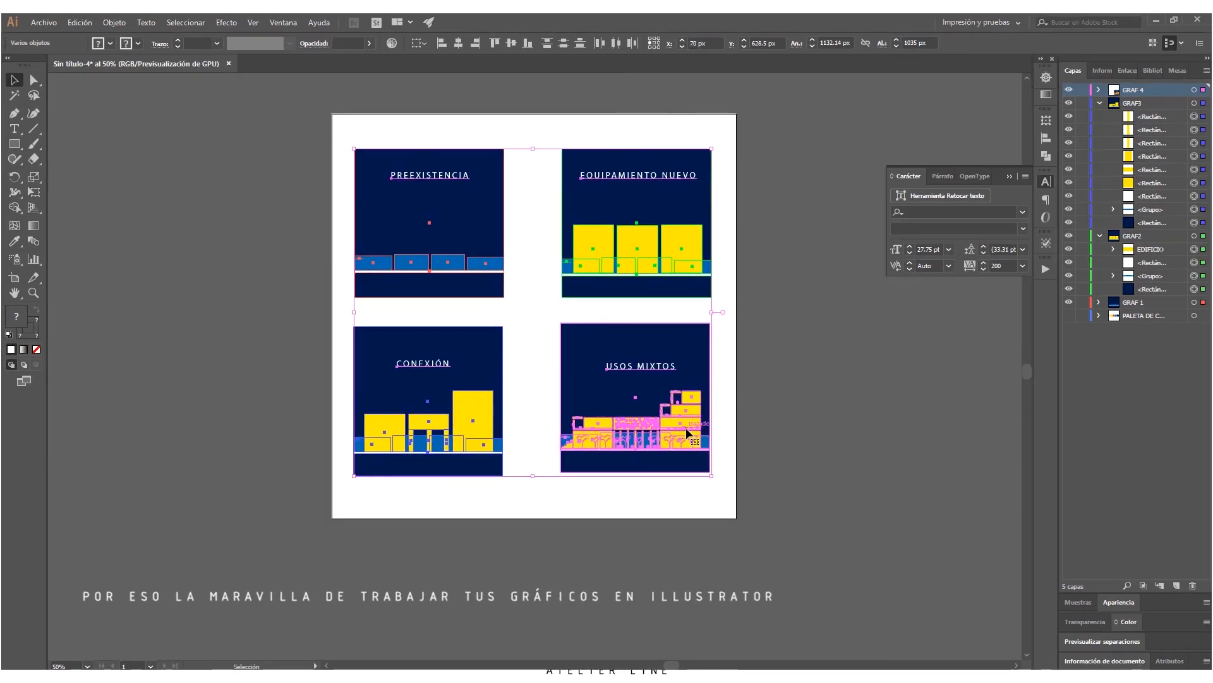
pyautogui.click(841, 441)
pyautogui.hotkey('ctrl', '+')
pyautogui.hotkey('ctrl', '-')
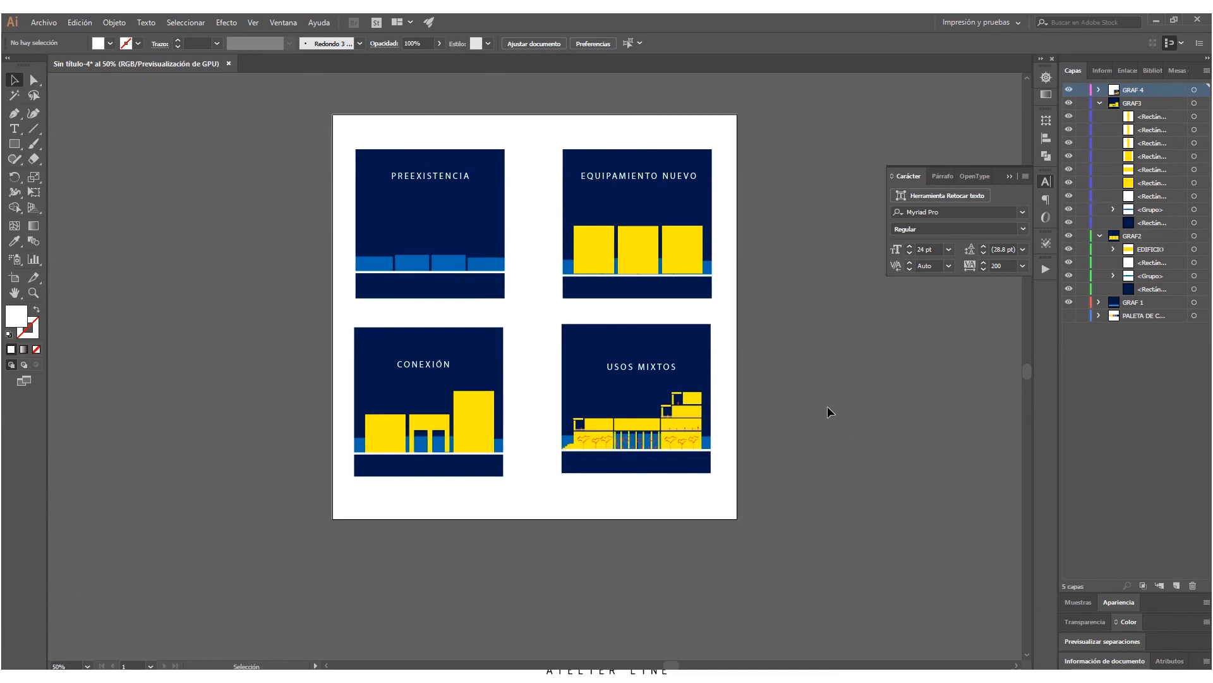
# Step: Export the GRAFICOS artboard for screens as a PNG at 2x scale
pyautogui.click(43, 24)
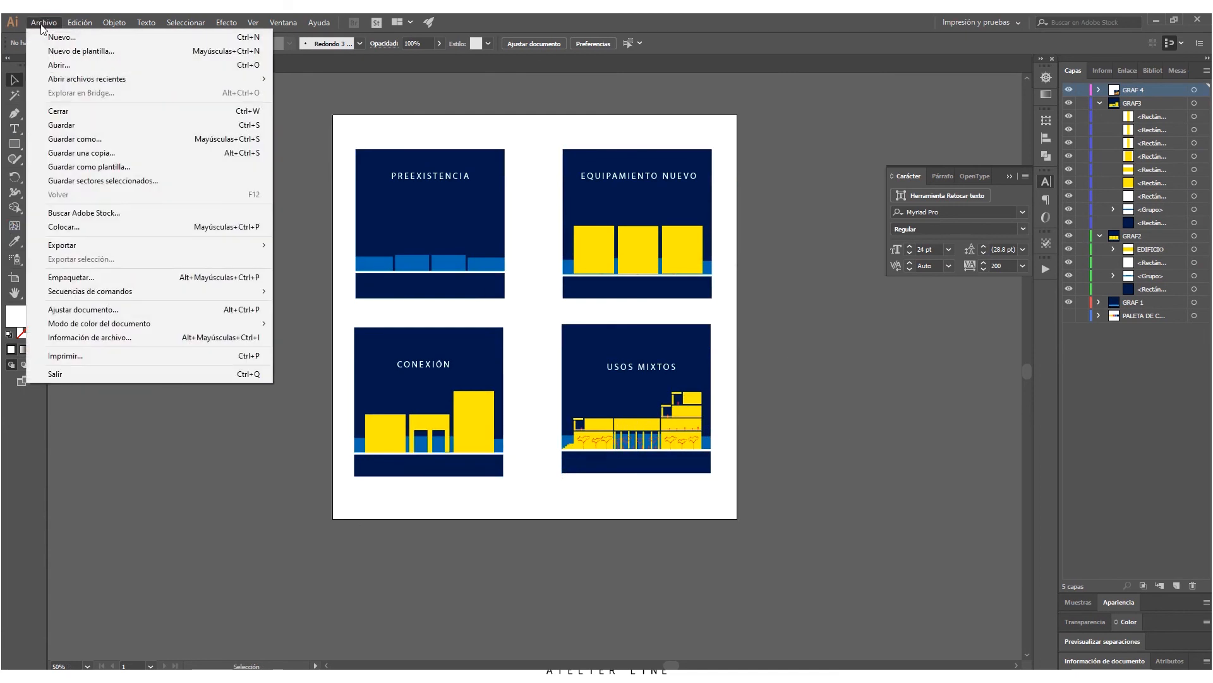
pyautogui.moveTo(167, 249)
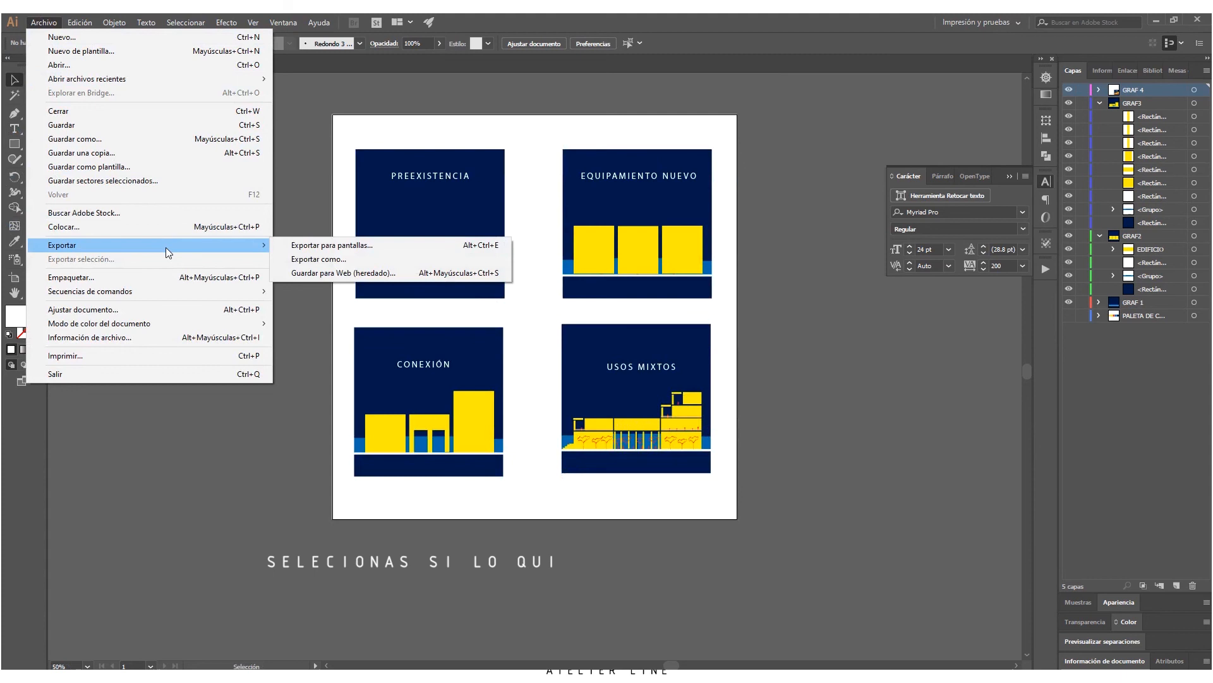
pyautogui.click(326, 247)
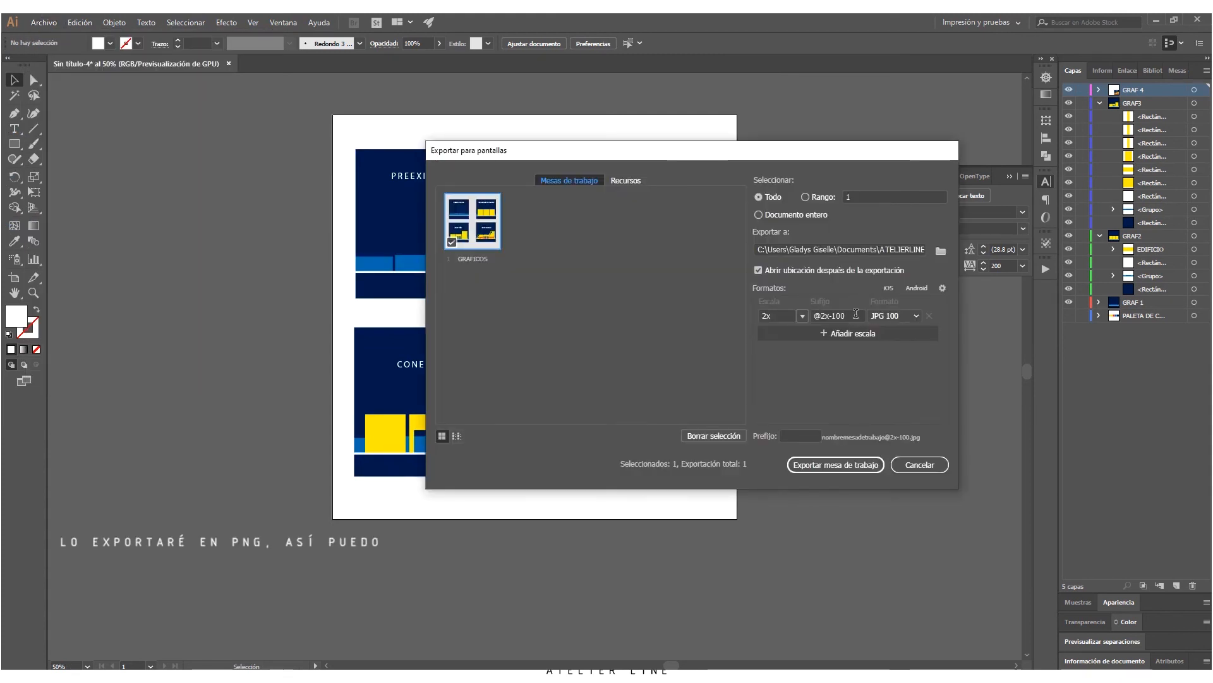
pyautogui.click(910, 317)
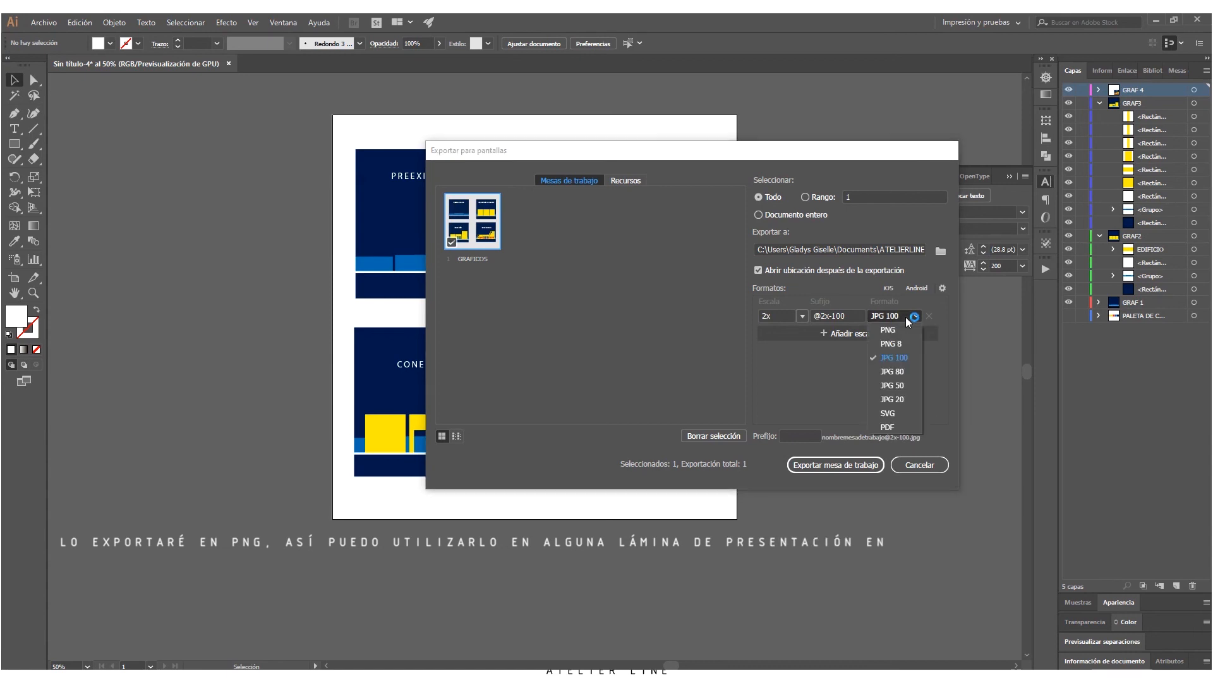
pyautogui.click(891, 330)
pyautogui.click(916, 316)
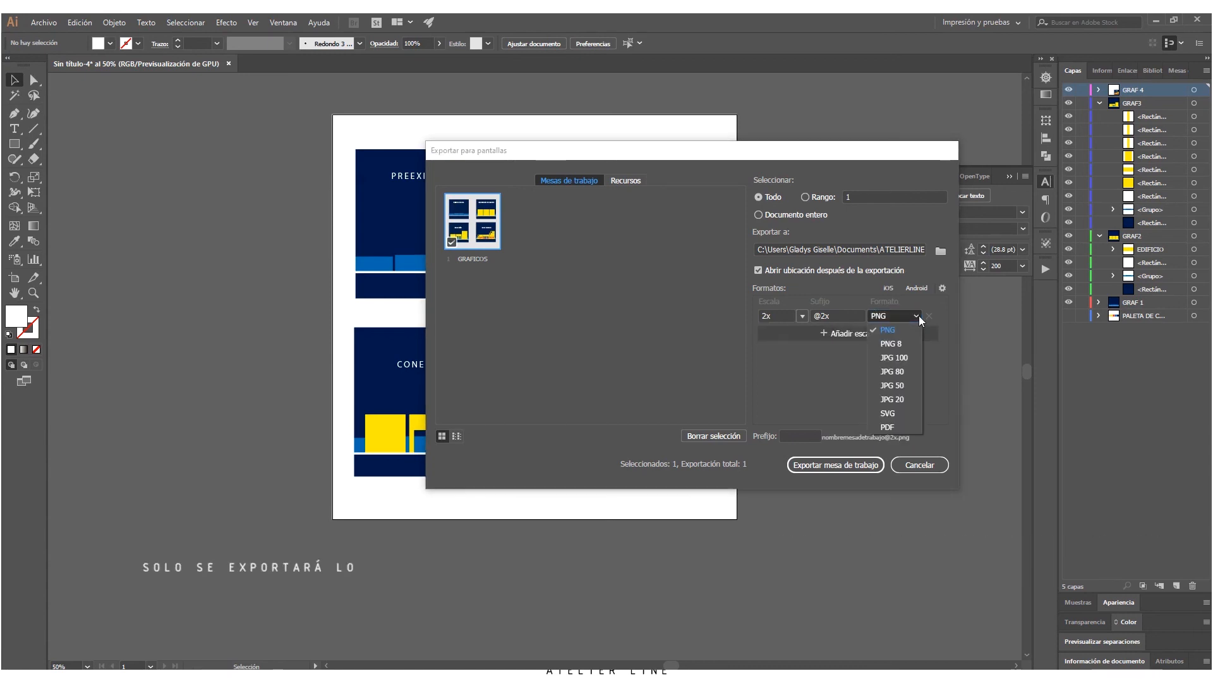
pyautogui.click(897, 357)
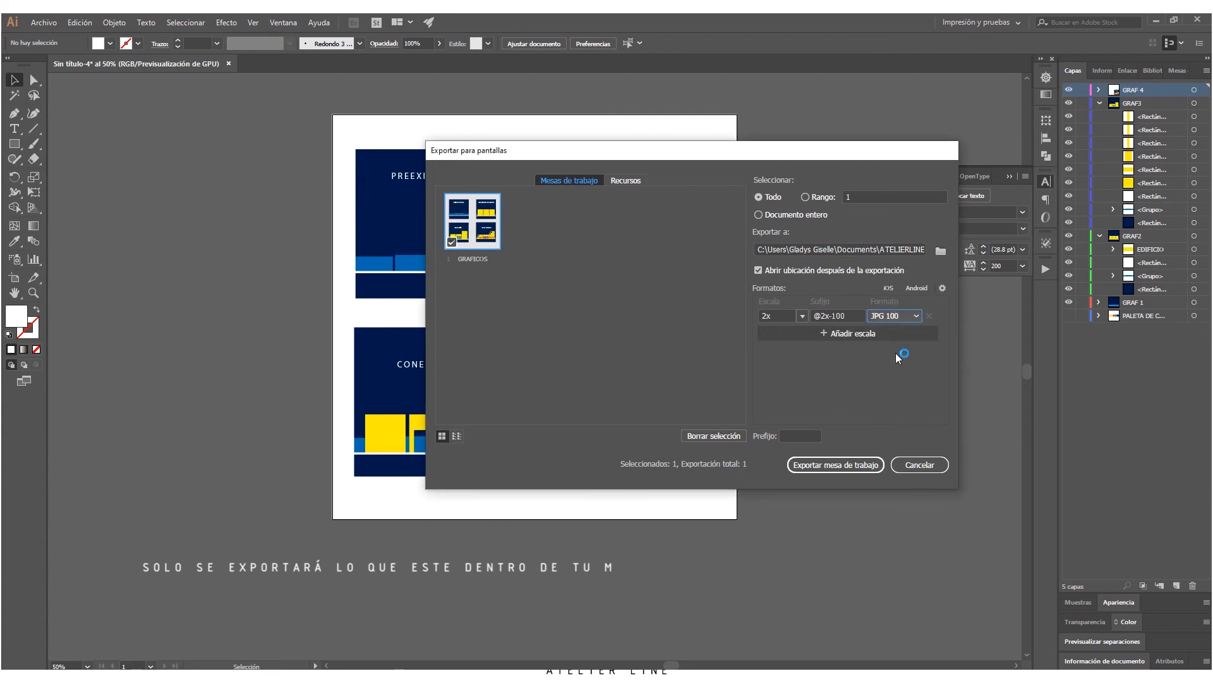
pyautogui.click(903, 316)
pyautogui.click(898, 330)
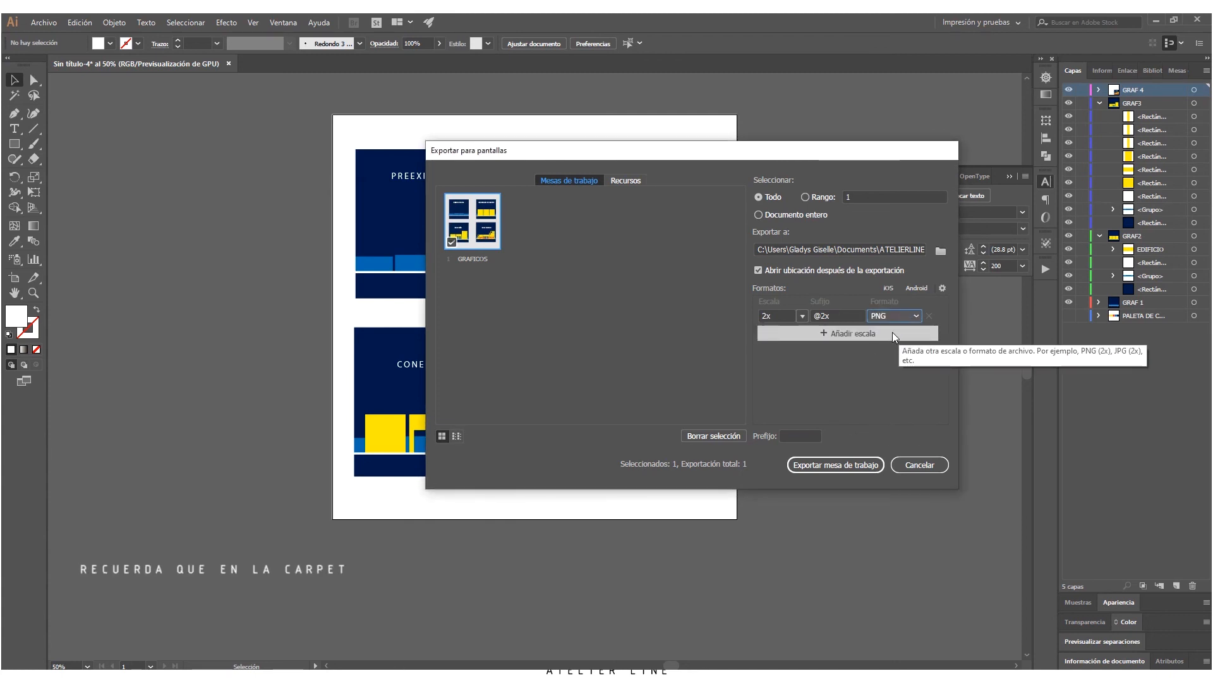
pyautogui.click(816, 466)
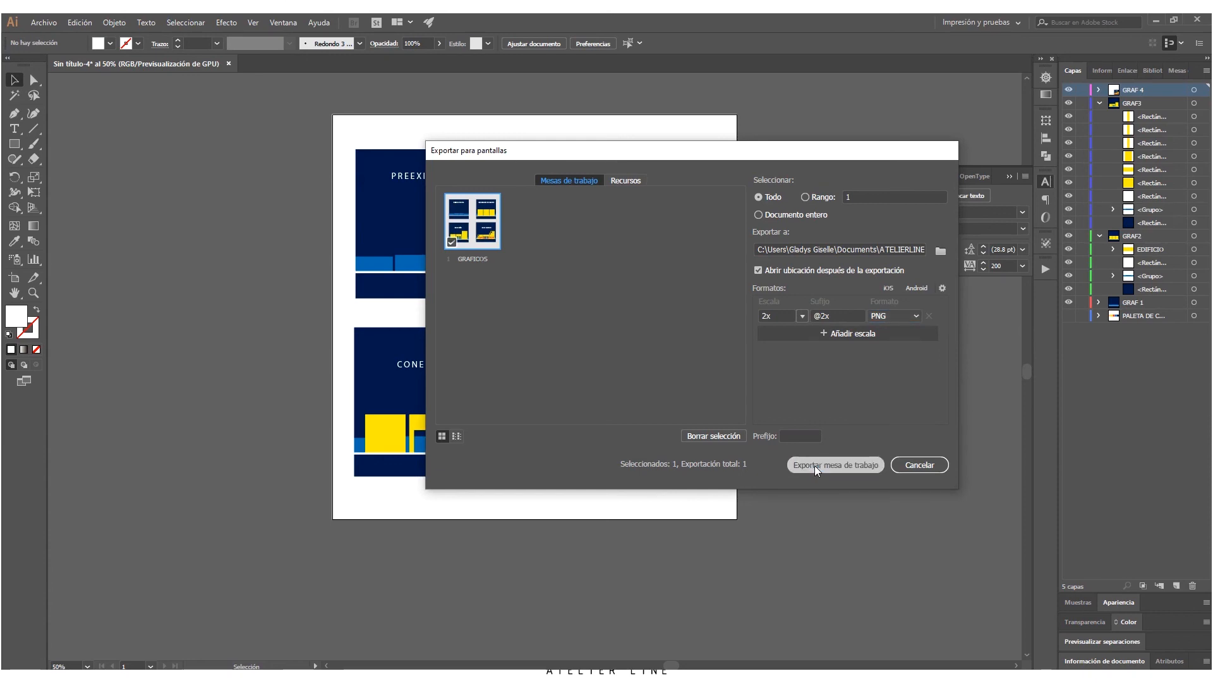